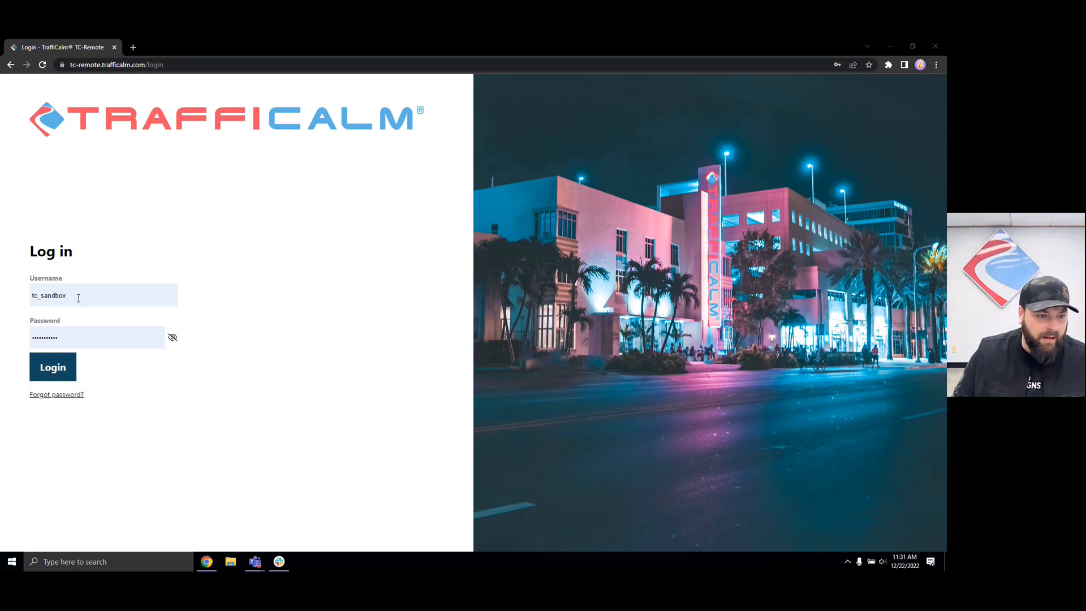
Log in to TC-Remote with the saved username and password
{"action": "left_click", "coordinate": [79, 298]}
{"action": "left_click", "coordinate": [108, 263]}
{"action": "left_click", "coordinate": [39, 338]}
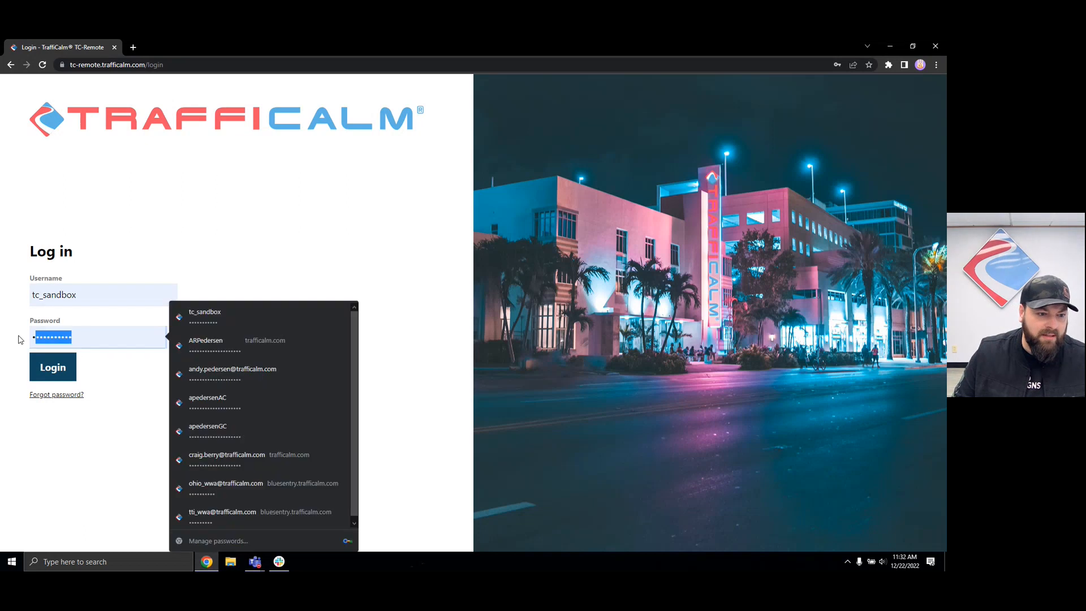
{"action": "left_click", "coordinate": [184, 218]}
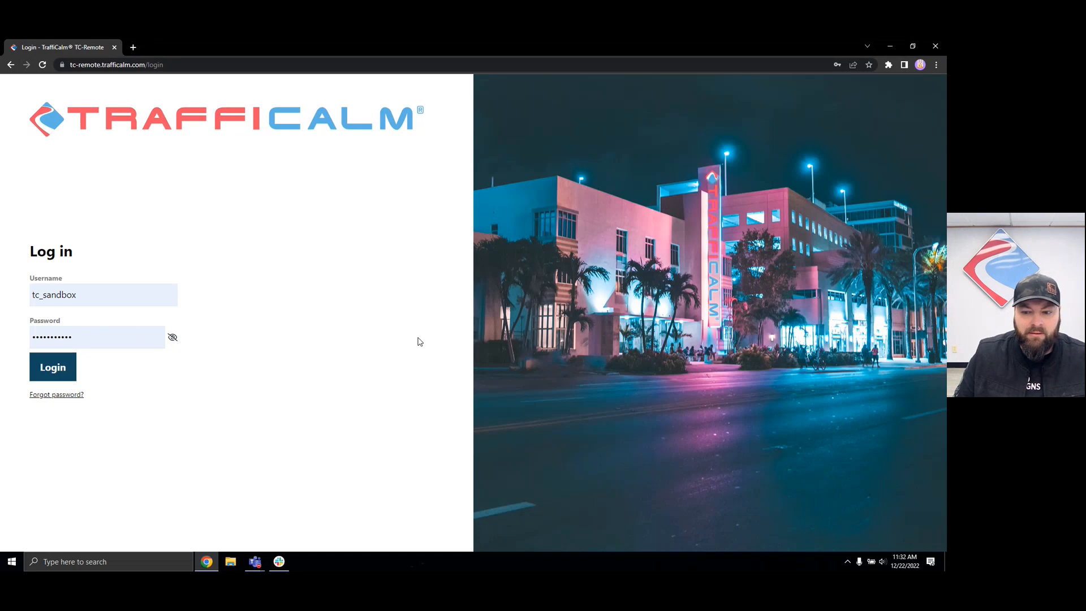
{"action": "key", "text": "Return"}
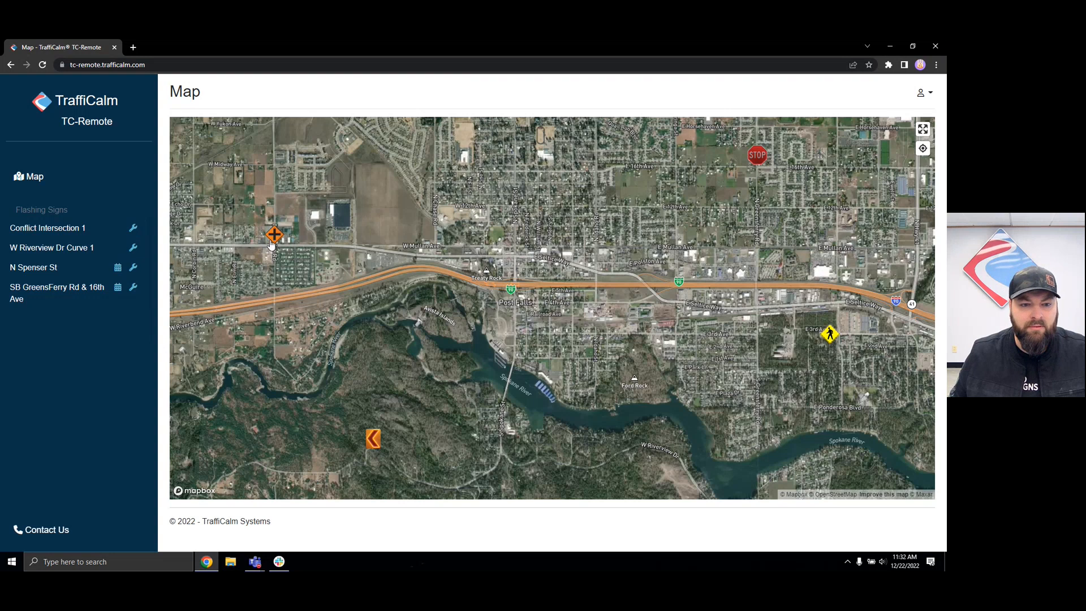
View the status summaries of Conflict Intersection 1 and W Riverview Dr Curve 1, and return to Conflict Intersection 1
{"action": "left_click", "coordinate": [76, 232]}
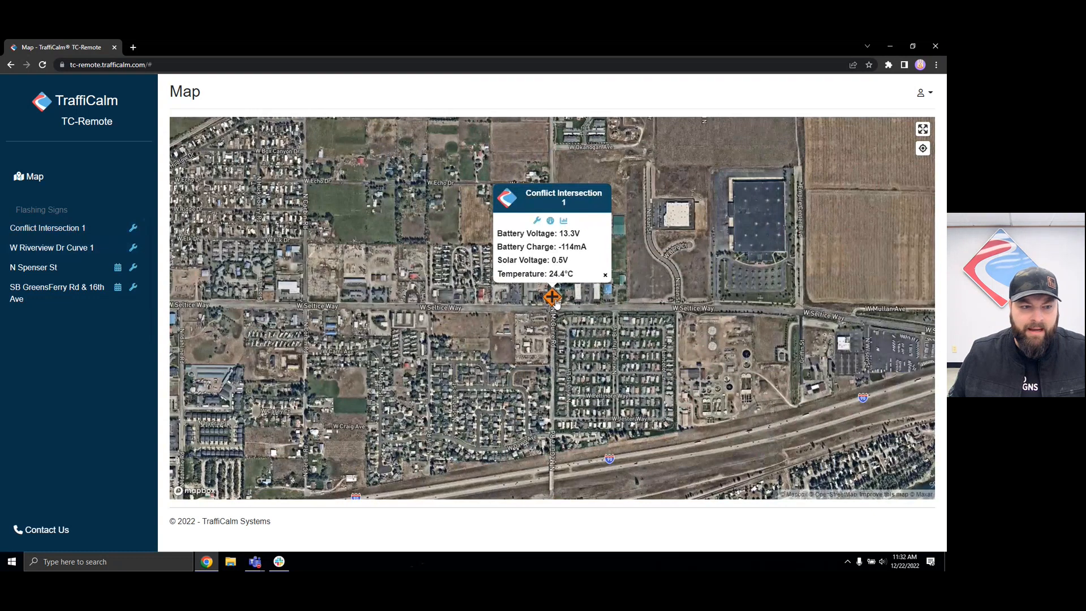
{"action": "left_click", "coordinate": [51, 250]}
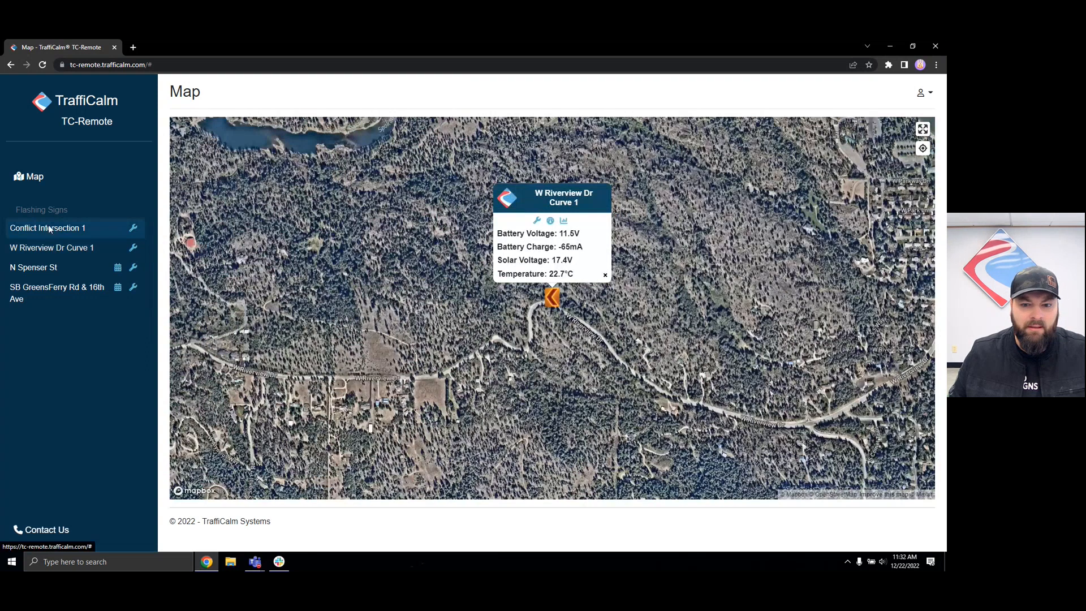
{"action": "left_click", "coordinate": [49, 226]}
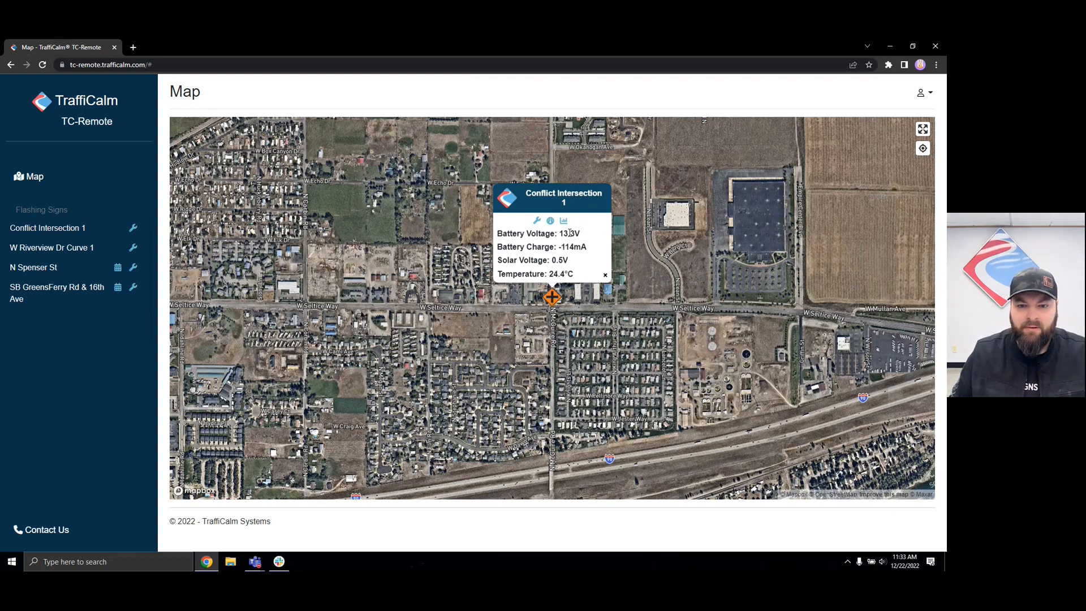
Examine the battery charge, solar voltage and temperature readings of Conflict Intersection 1, and close its summary
{"action": "left_click_drag", "start_coordinate": [584, 234], "coordinate": [566, 247]}
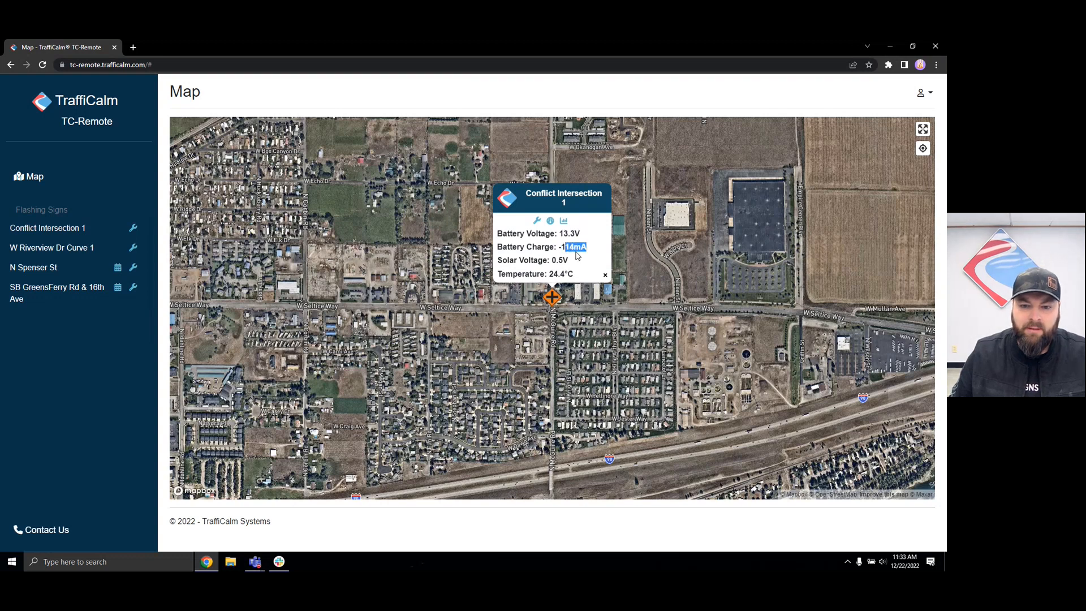
{"action": "left_click", "coordinate": [578, 255]}
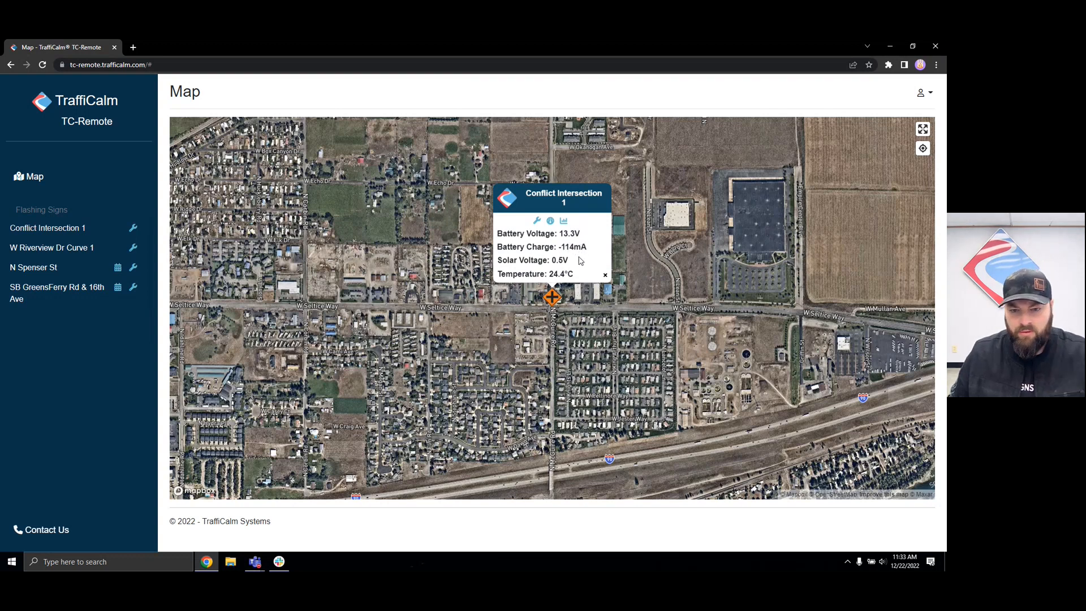
{"action": "left_click_drag", "start_coordinate": [573, 263], "coordinate": [546, 261]}
{"action": "left_click", "coordinate": [555, 260]}
{"action": "left_click", "coordinate": [549, 261]}
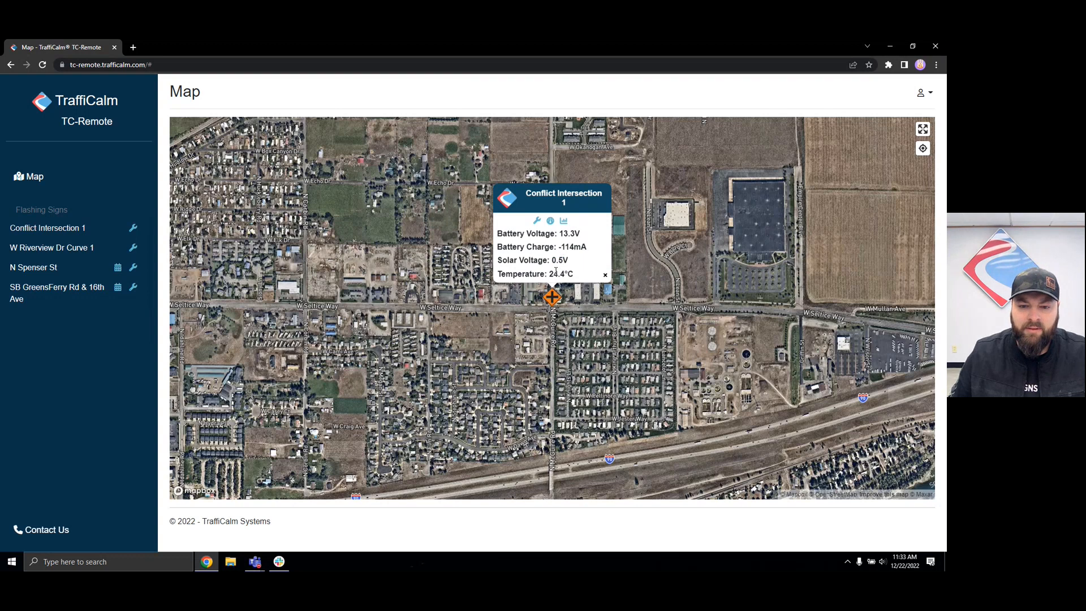
{"action": "mouse_move", "coordinate": [573, 274]}
{"action": "left_mouse_down"}
{"action": "mouse_move", "coordinate": [547, 275]}
{"action": "mouse_move", "coordinate": [581, 277]}
{"action": "left_mouse_up"}
{"action": "left_click", "coordinate": [549, 274]}
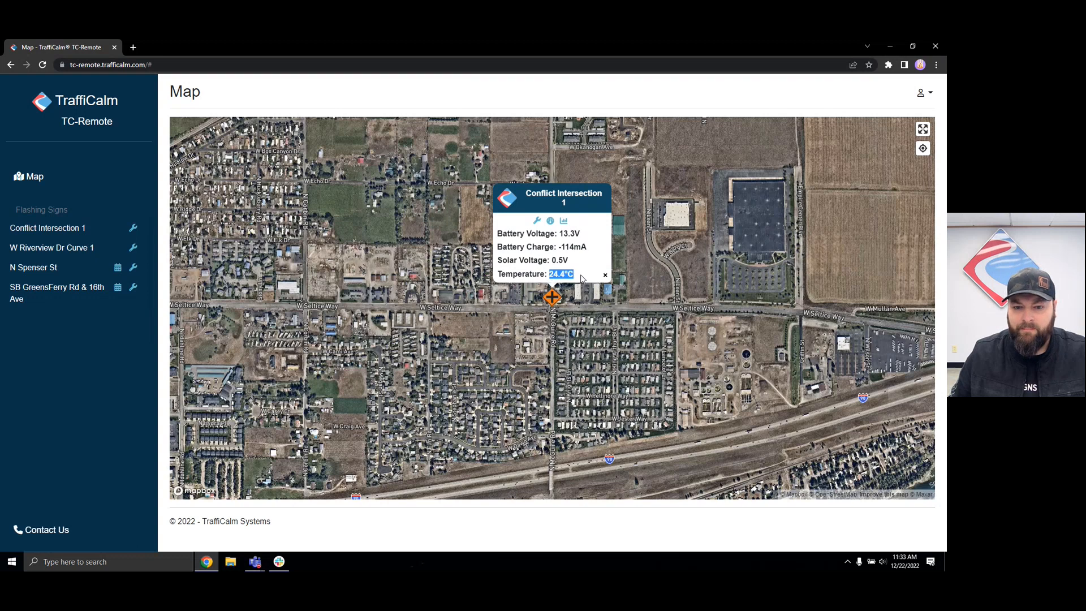
{"action": "left_click", "coordinate": [604, 276]}
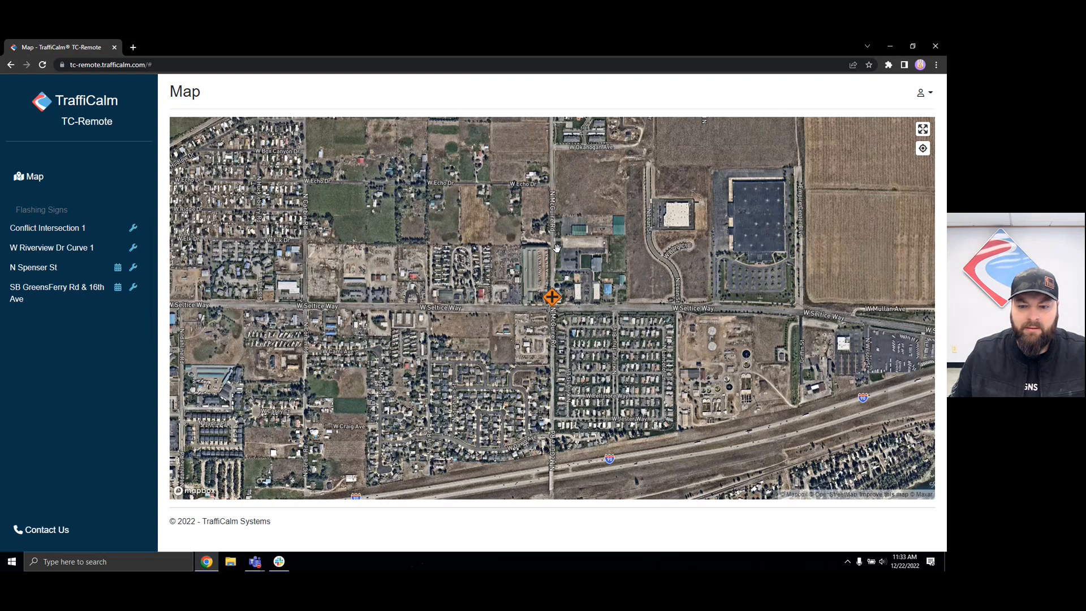
Look over the sign locations on the wider area map and reload the page to restore the default map view
{"action": "scroll", "coordinate": [556, 247], "scroll_direction": "down", "scroll_amount": 10}
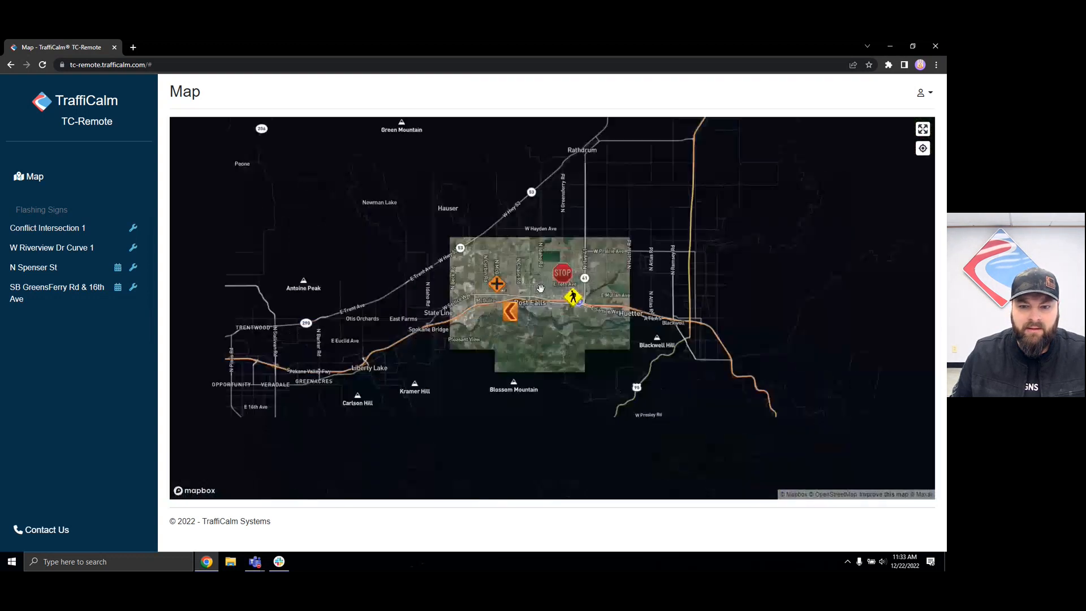
{"action": "scroll", "coordinate": [540, 289], "scroll_direction": "up", "scroll_amount": 3}
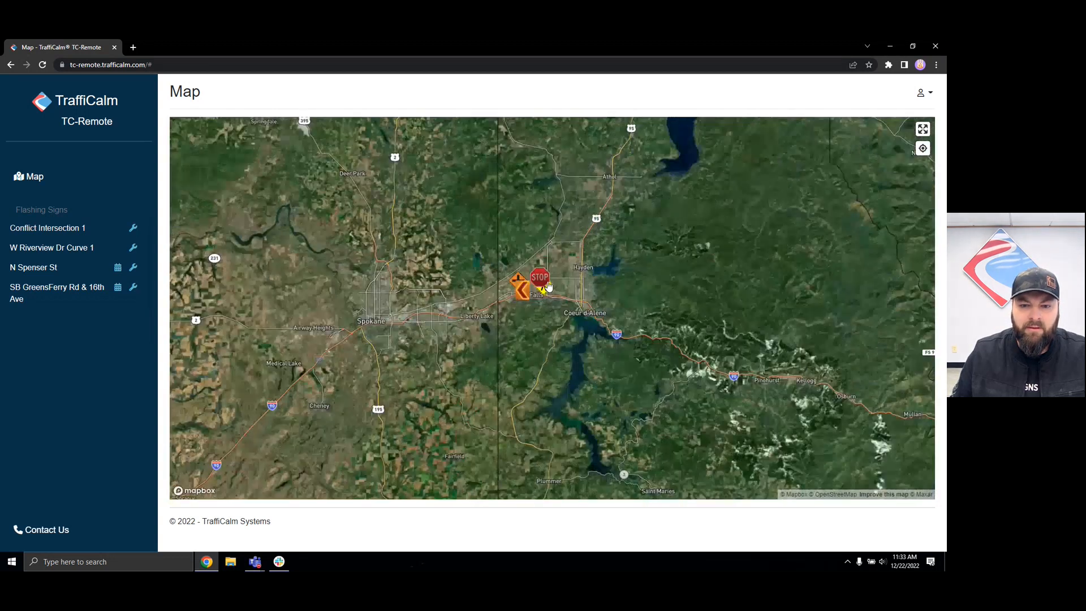
{"action": "scroll", "coordinate": [547, 287], "scroll_direction": "up", "scroll_amount": 5}
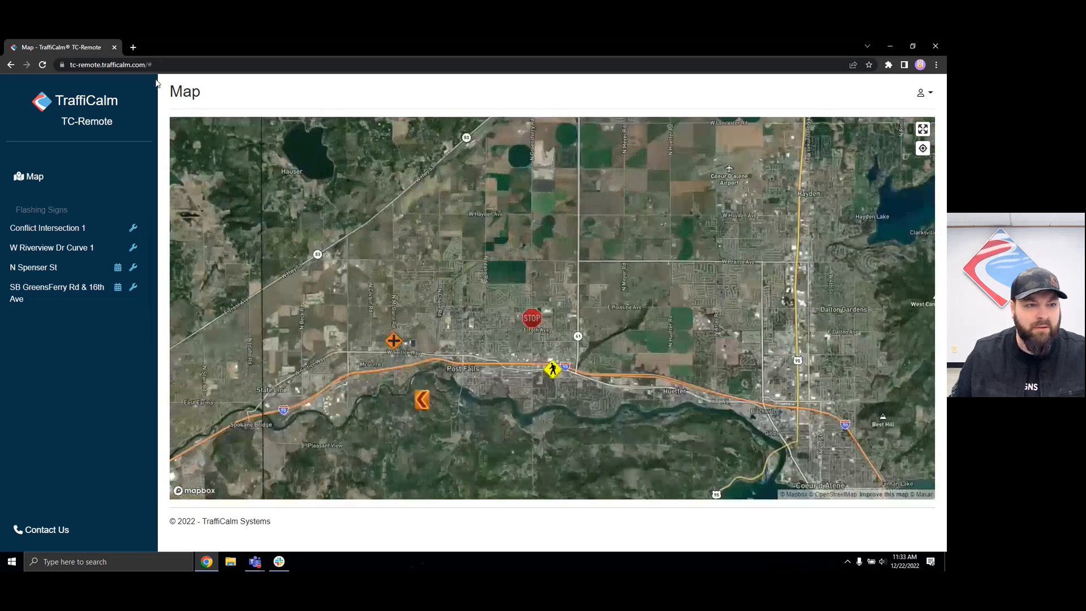
{"action": "left_click", "coordinate": [42, 65]}
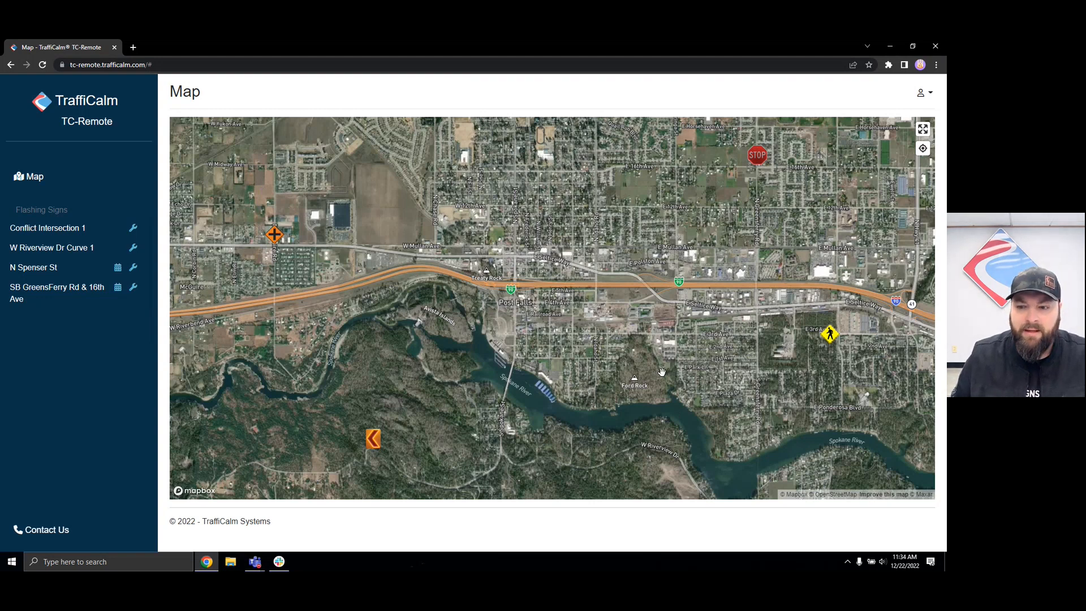
Open the configuration of the N Spenser St sign and decline the Lenovo firmware update
{"action": "left_click", "coordinate": [38, 269]}
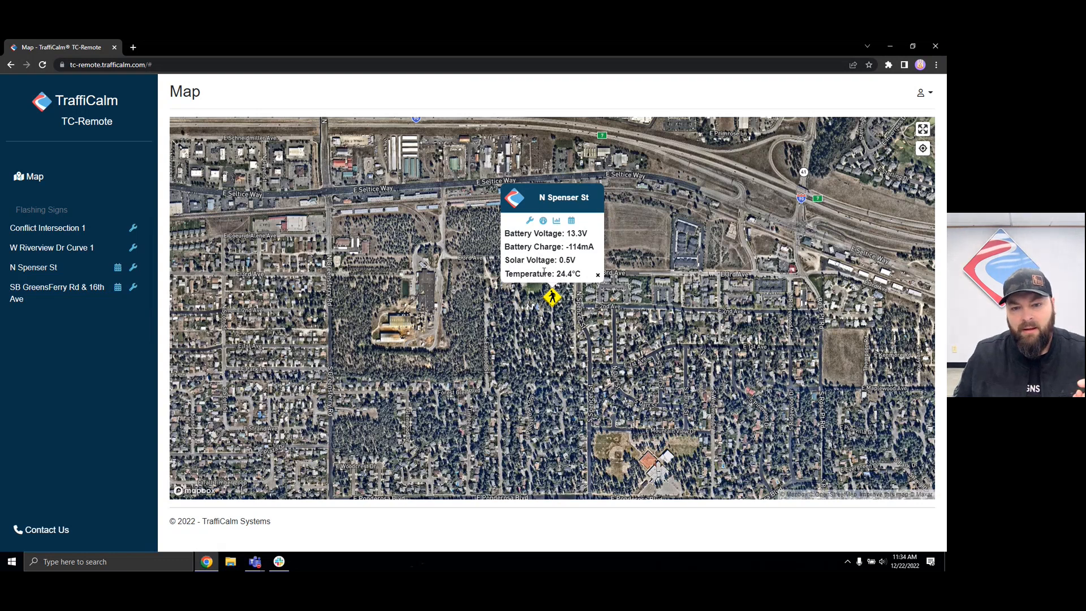
{"action": "left_click", "coordinate": [530, 222]}
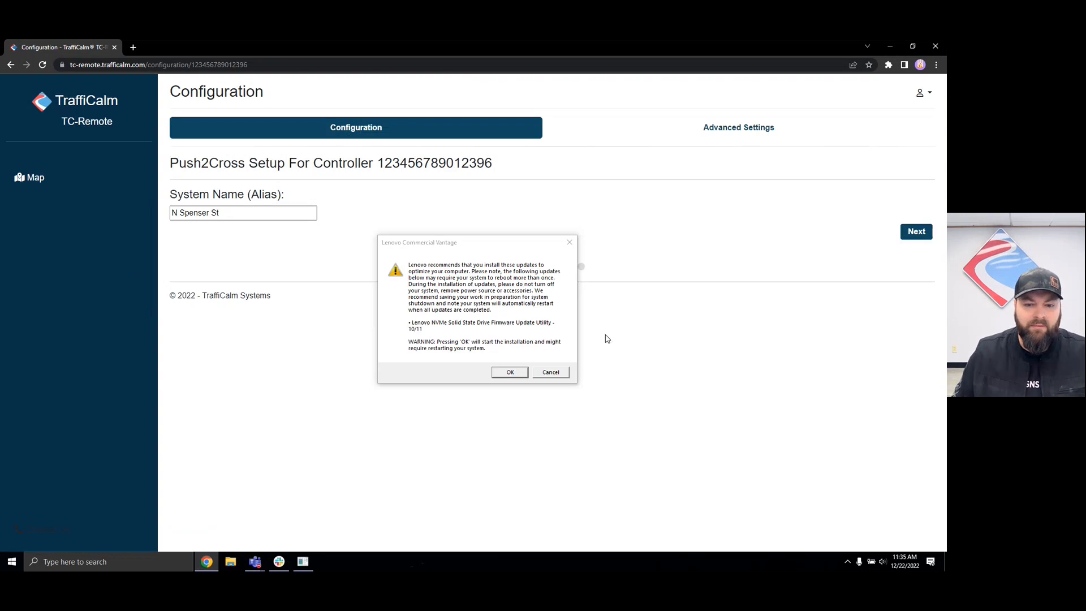
{"action": "left_click", "coordinate": [550, 372]}
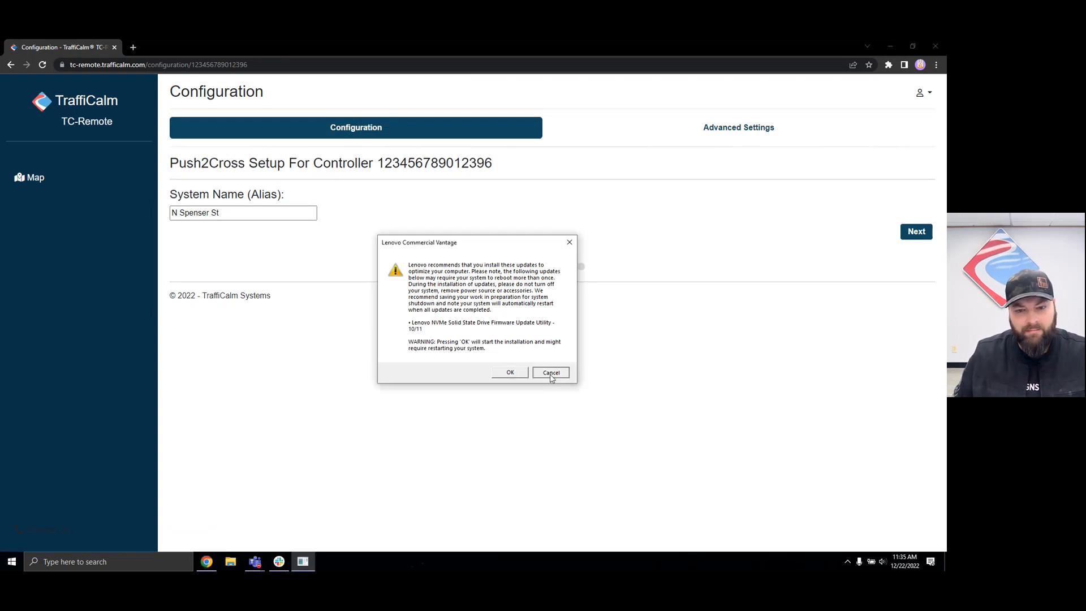
Return to the map and reopen the N Spenser St configuration from the pedestrian crossing sign's marker
{"action": "left_click", "coordinate": [43, 177]}
{"action": "left_click", "coordinate": [522, 123]}
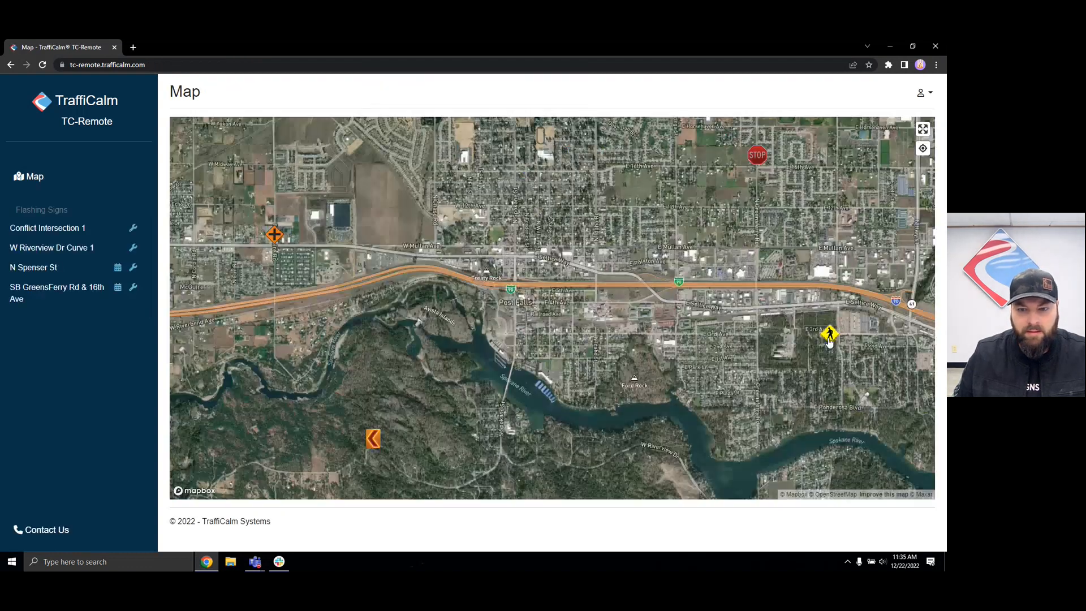
{"action": "left_click", "coordinate": [830, 333]}
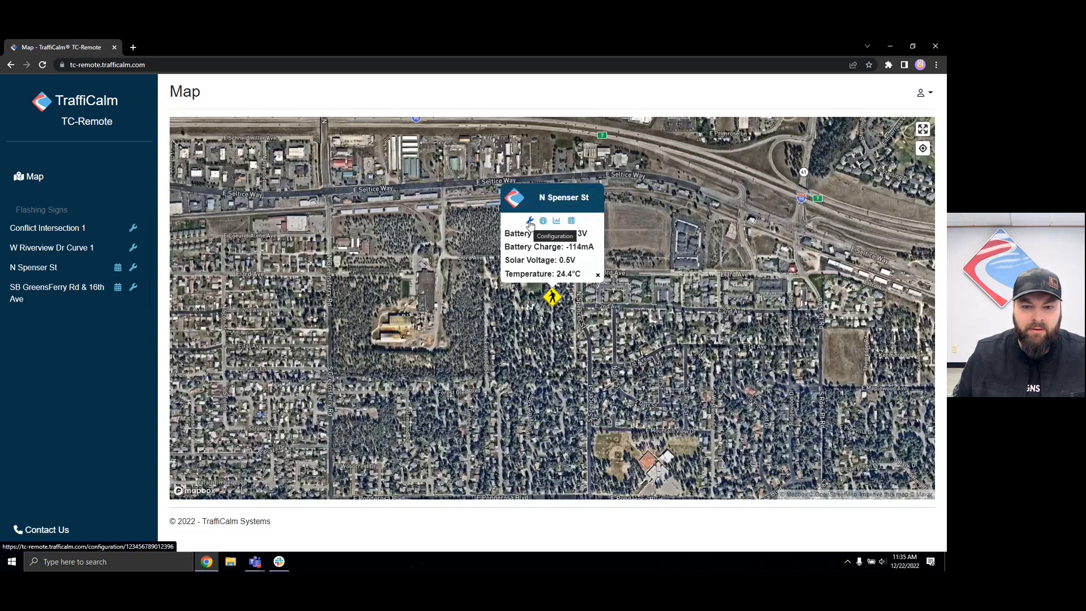
{"action": "left_click", "coordinate": [530, 222]}
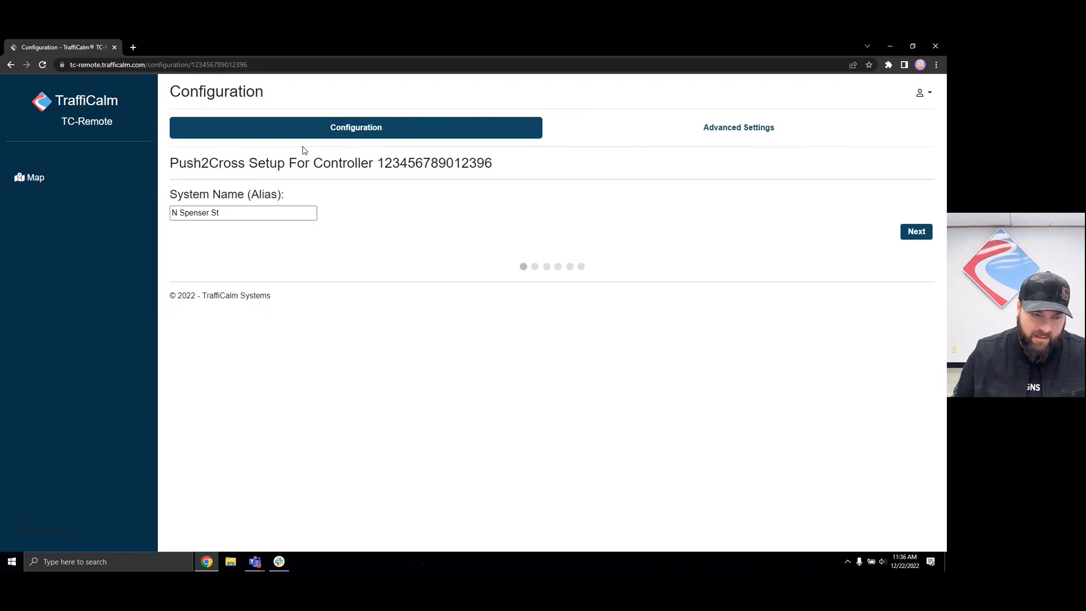
Examine the System Name (Alias) field in the Push2Cross setup without editing the name
{"action": "triple_click", "coordinate": [246, 215]}
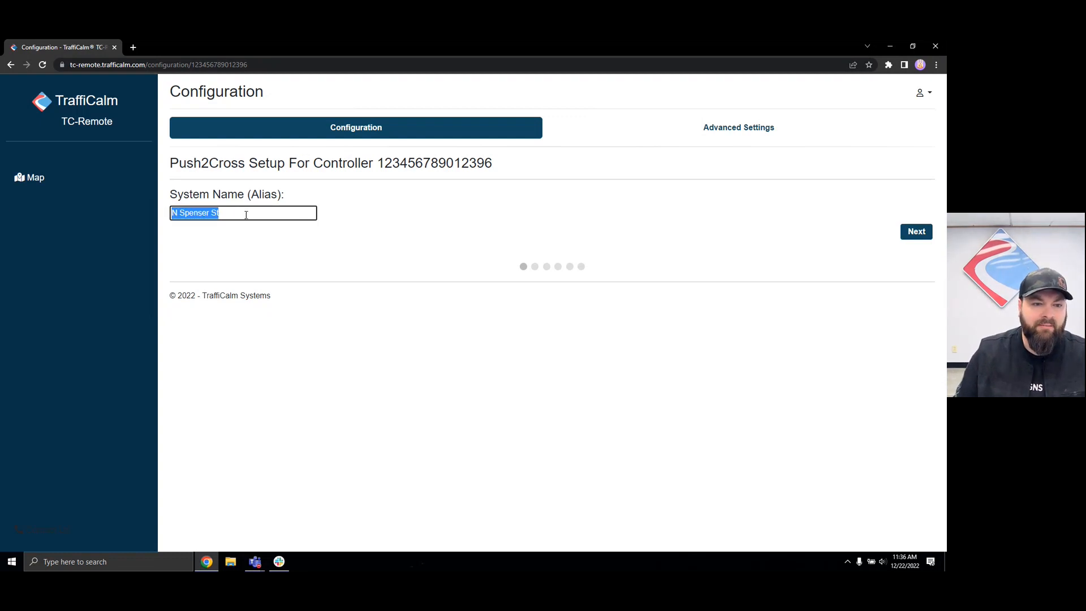
{"action": "left_click", "coordinate": [246, 214]}
{"action": "left_click_drag", "start_coordinate": [259, 213], "coordinate": [172, 217]}
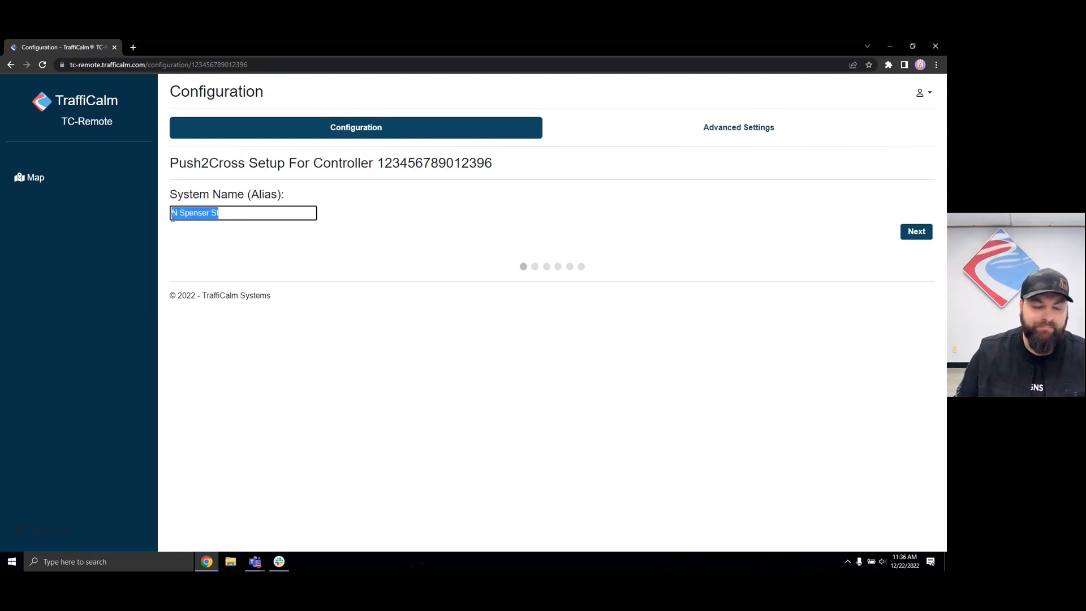
{"action": "left_click", "coordinate": [251, 220]}
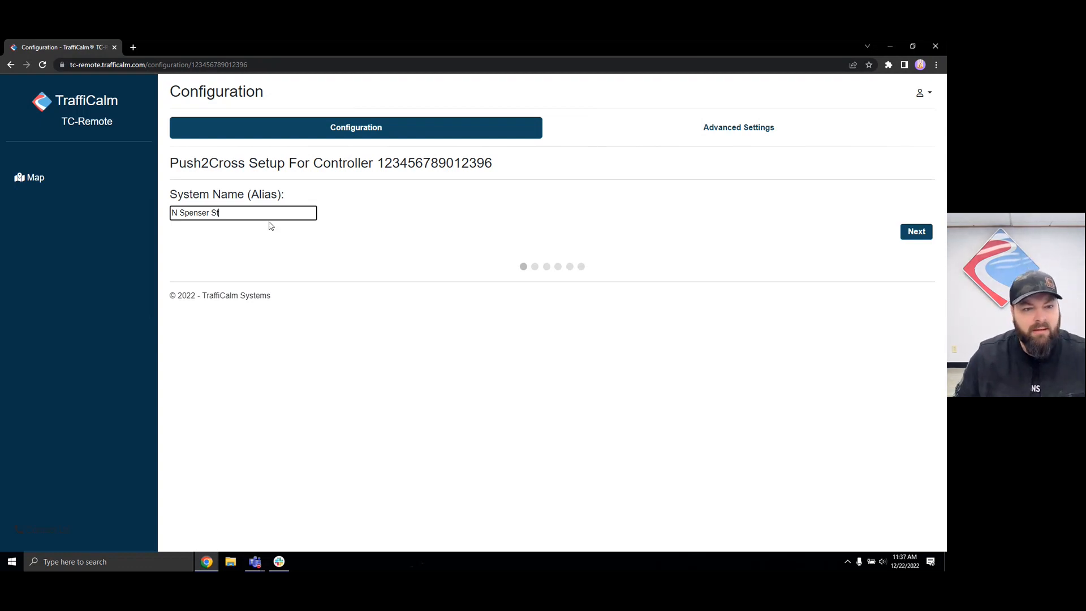
{"action": "left_click_drag", "start_coordinate": [221, 213], "coordinate": [170, 220]}
{"action": "left_click", "coordinate": [194, 230]}
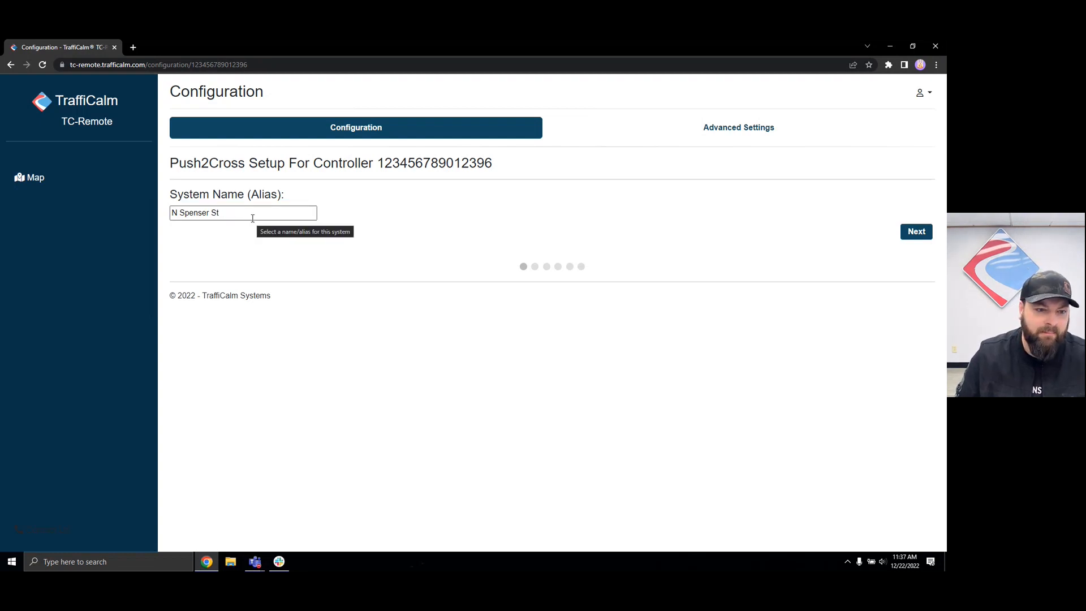
{"action": "left_click_drag", "start_coordinate": [221, 214], "coordinate": [163, 214]}
{"action": "left_click", "coordinate": [211, 237]}
{"action": "left_click", "coordinate": [219, 230]}
{"action": "left_click", "coordinate": [252, 219]}
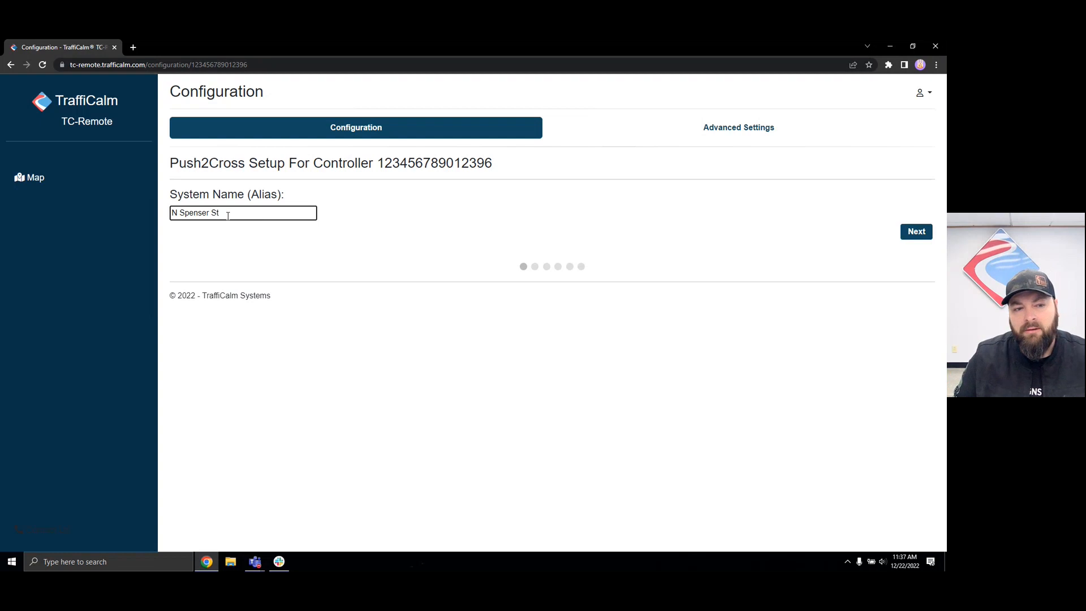
{"action": "left_click_drag", "start_coordinate": [227, 214], "coordinate": [168, 224]}
{"action": "left_click", "coordinate": [763, 280]}
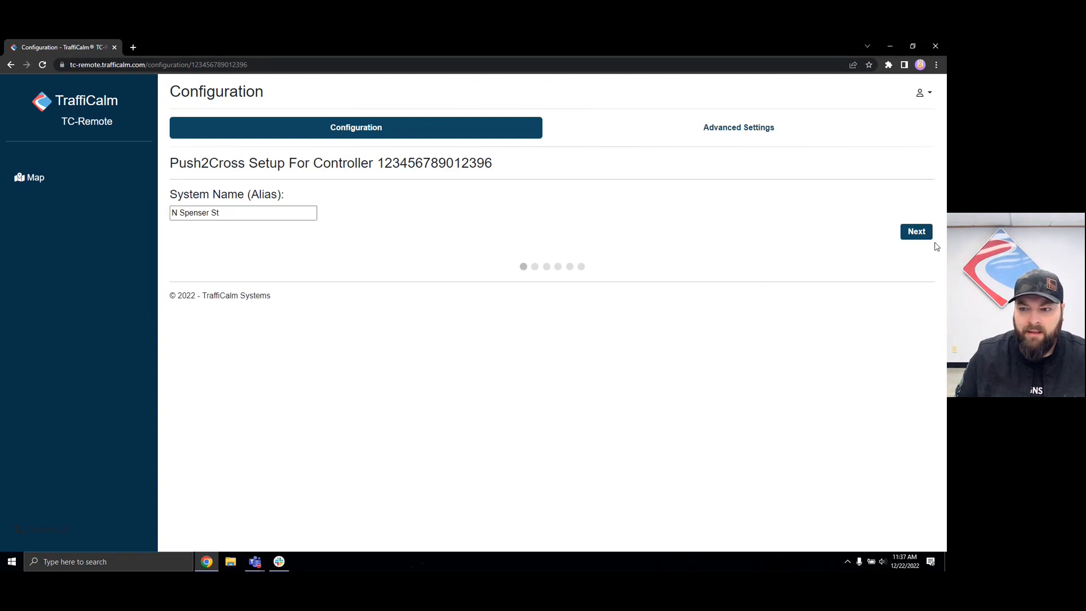
Advance to the Device Type setting and review its available options, keeping Standard selected
{"action": "left_click", "coordinate": [921, 233]}
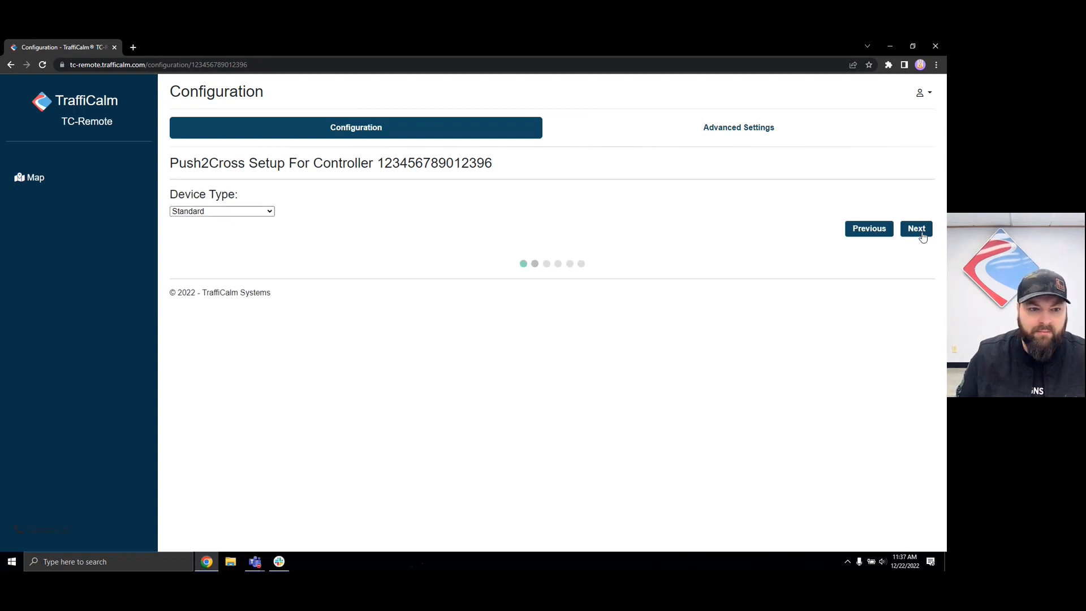
{"action": "left_click", "coordinate": [268, 213]}
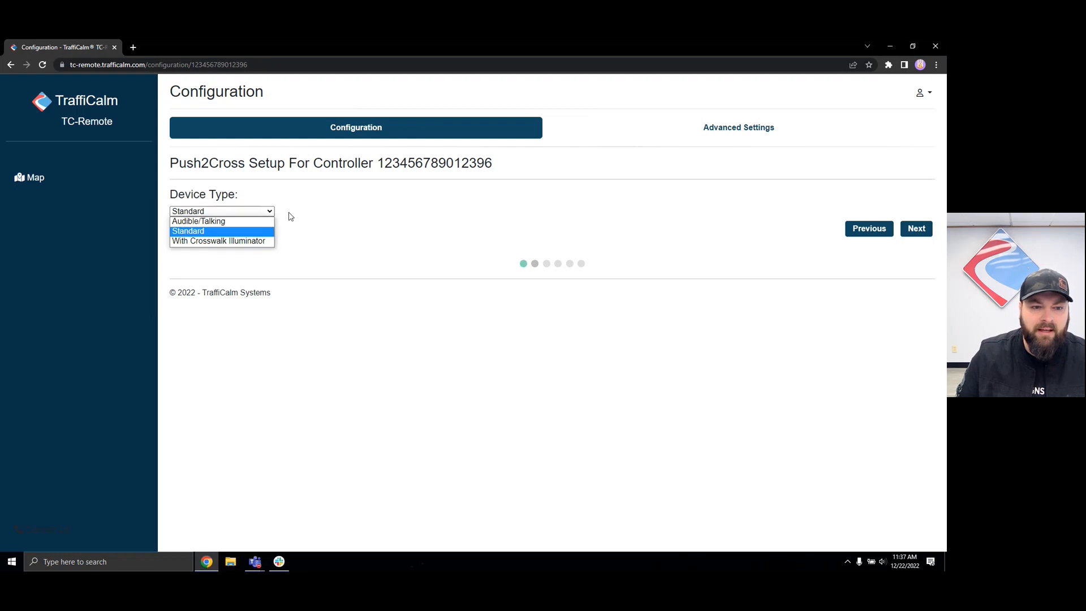
{"action": "left_click", "coordinate": [289, 216]}
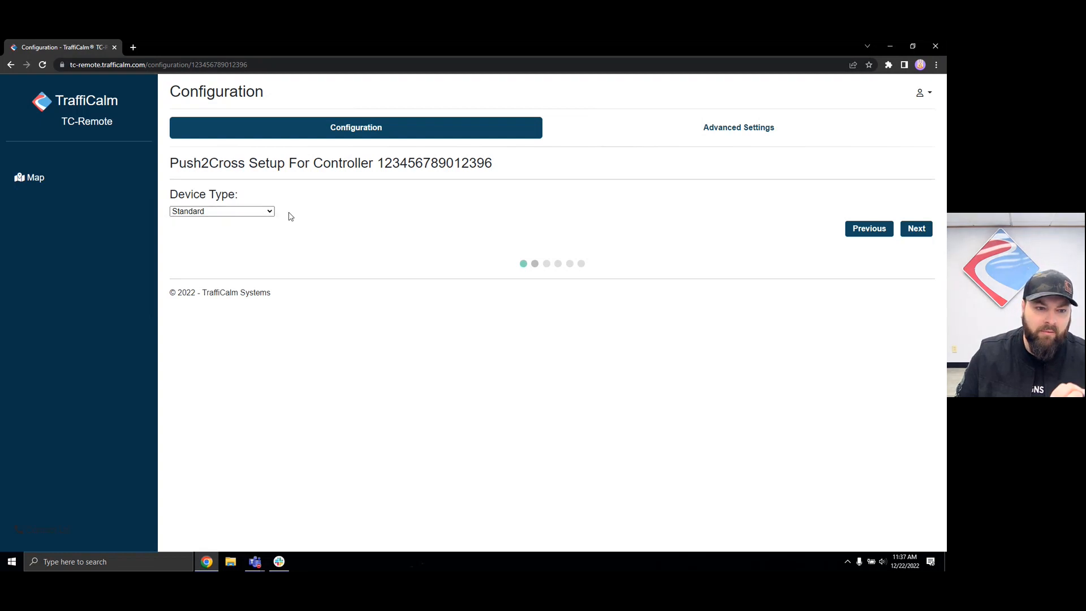
{"action": "left_click", "coordinate": [254, 211]}
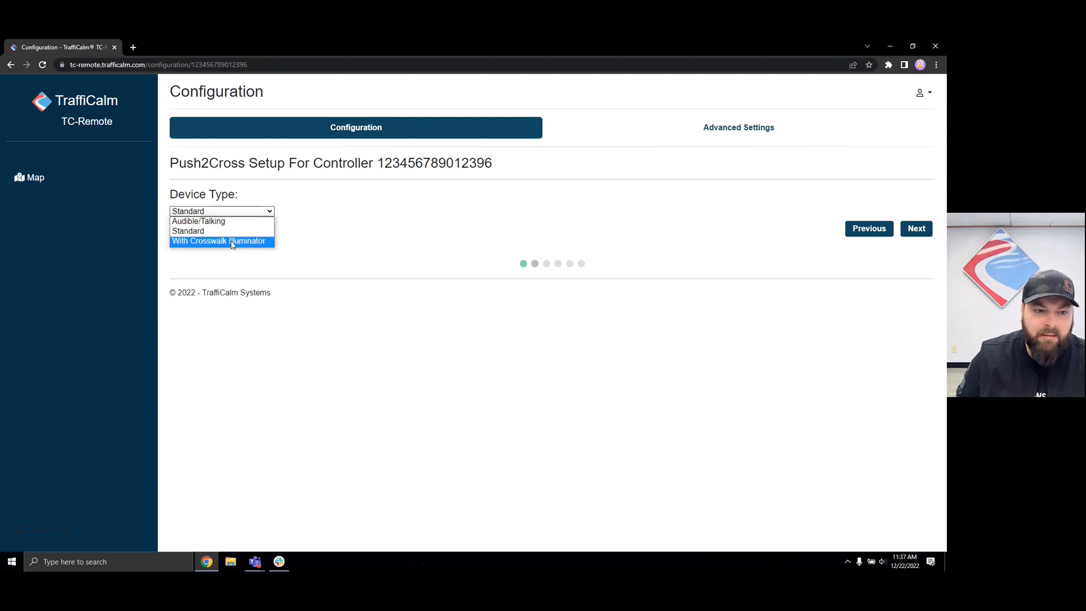
{"action": "left_click", "coordinate": [326, 237]}
{"action": "left_click", "coordinate": [243, 212]}
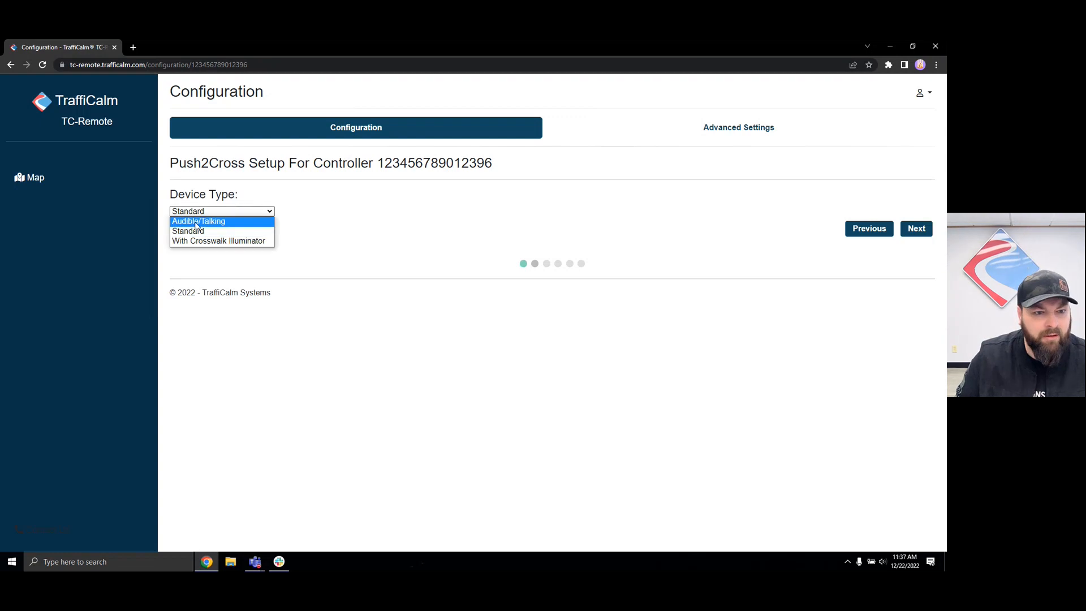
{"action": "left_click", "coordinate": [209, 233]}
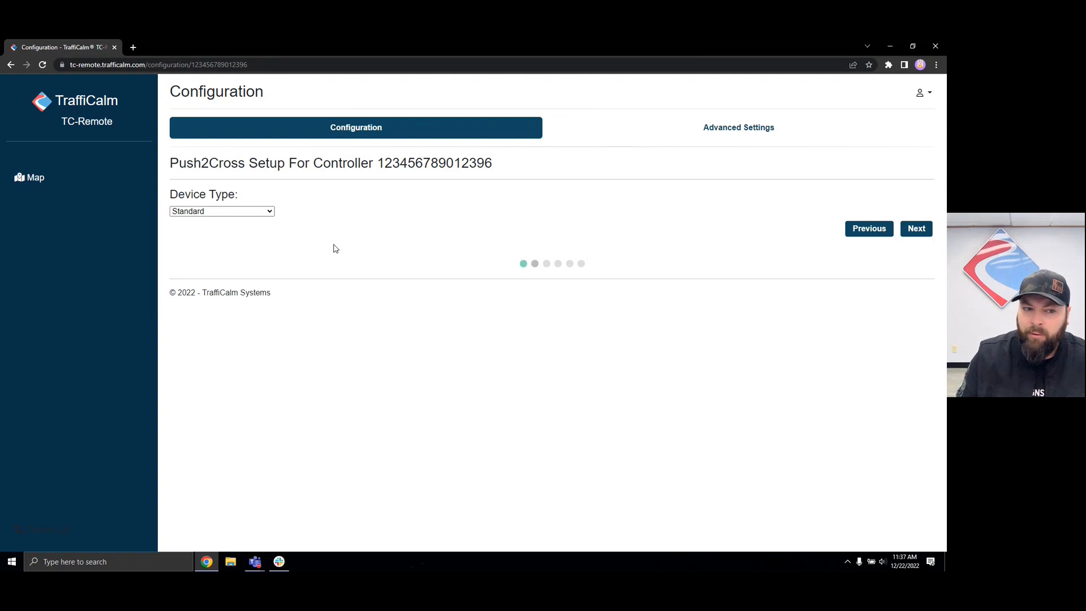
{"action": "left_click", "coordinate": [268, 212]}
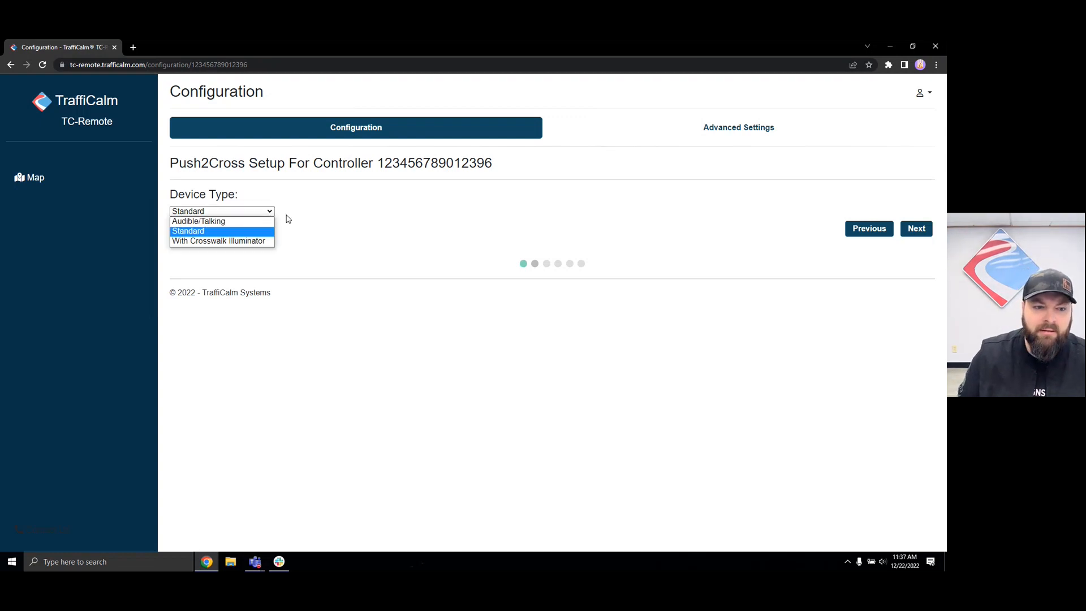
{"action": "left_click", "coordinate": [288, 219]}
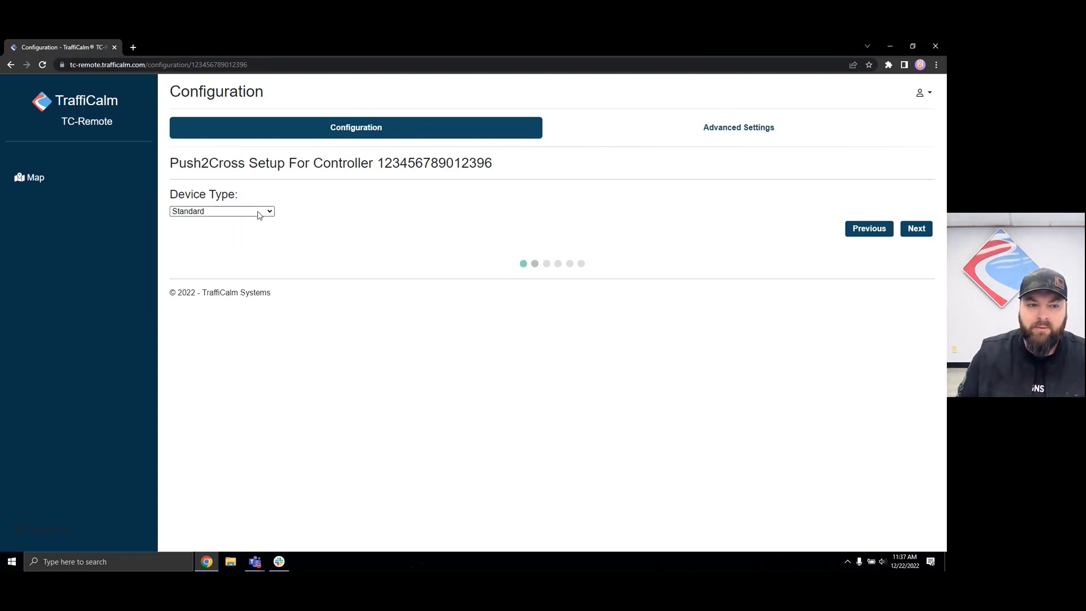
Review the Device Type options, switching the controller to Audible/Talking and back to Standard
{"action": "left_click", "coordinate": [261, 212]}
{"action": "left_click", "coordinate": [314, 210]}
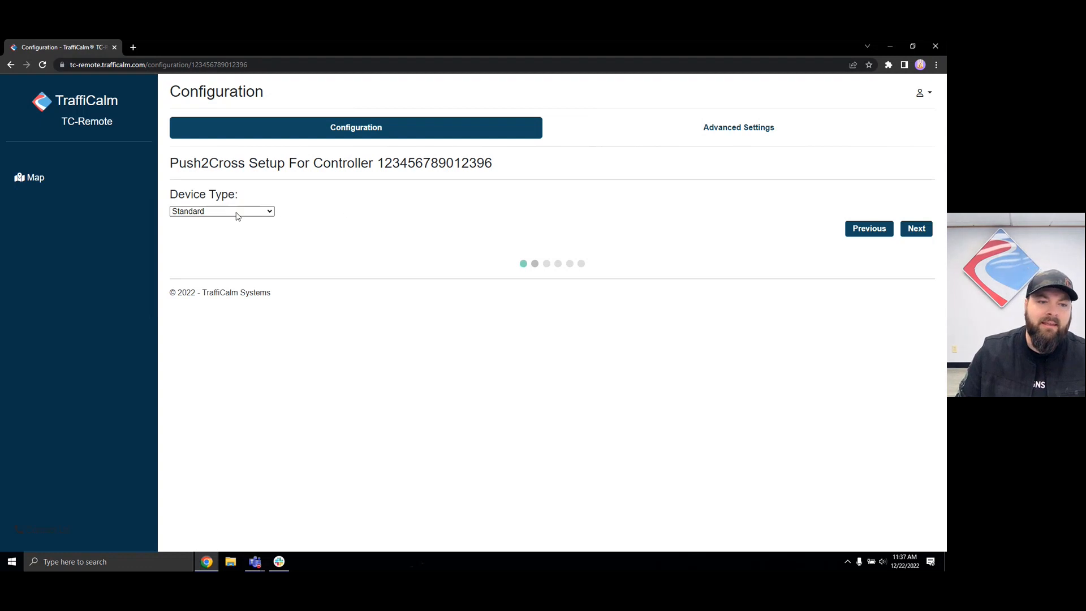
{"action": "left_click", "coordinate": [237, 215]}
{"action": "left_click", "coordinate": [301, 222]}
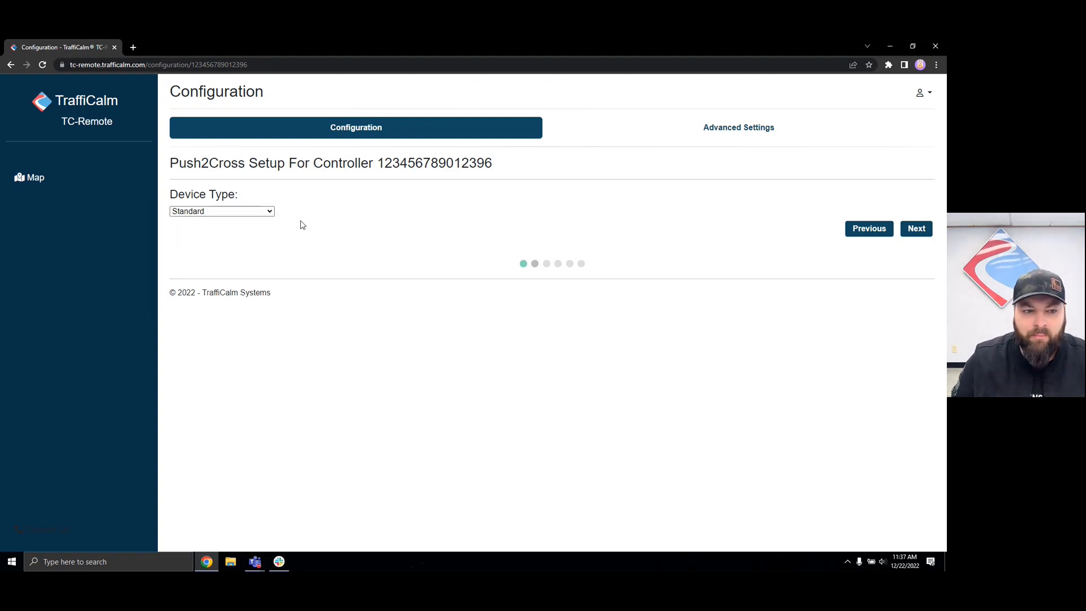
{"action": "left_click", "coordinate": [238, 212]}
{"action": "left_click", "coordinate": [209, 221]}
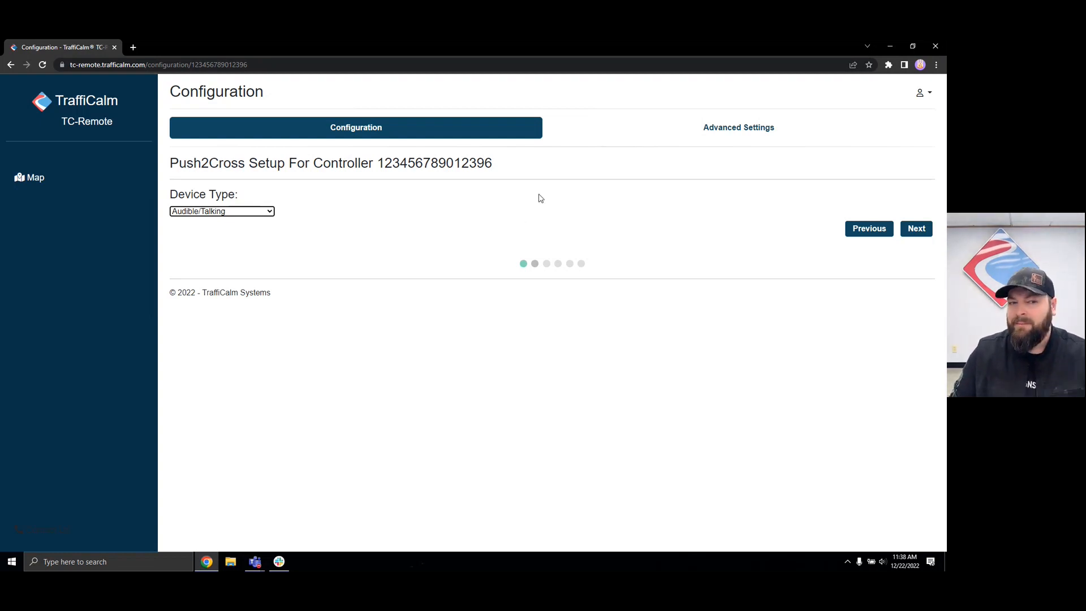
{"action": "left_click", "coordinate": [260, 211]}
{"action": "left_click", "coordinate": [253, 236]}
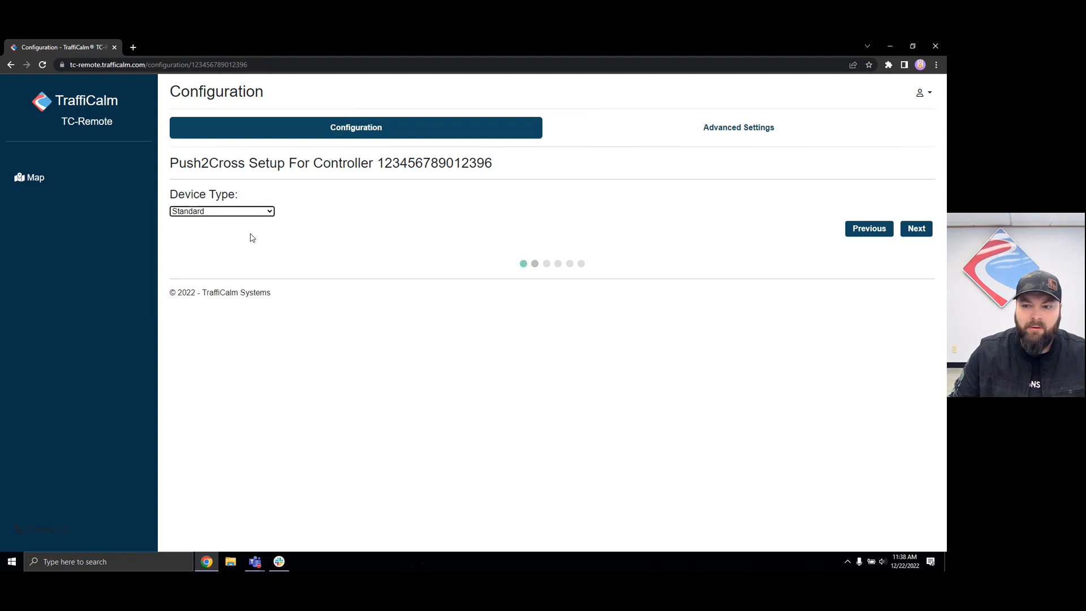
Set the Device Type to Audible/Talking and advance to the Operating Mode setting
{"action": "left_click", "coordinate": [198, 214]}
{"action": "left_click", "coordinate": [204, 224]}
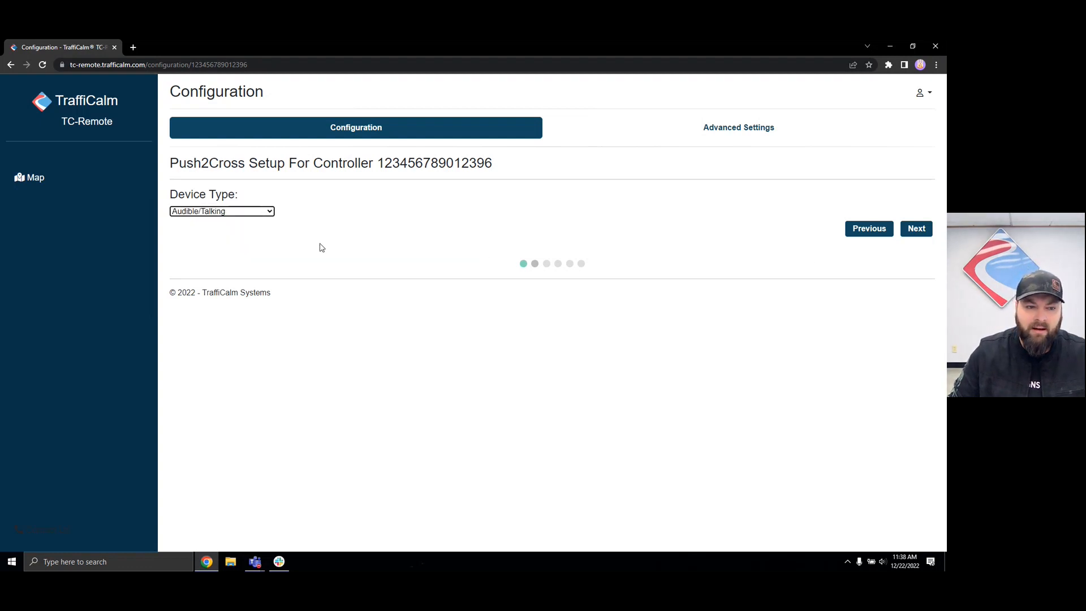
{"action": "left_click", "coordinate": [376, 233]}
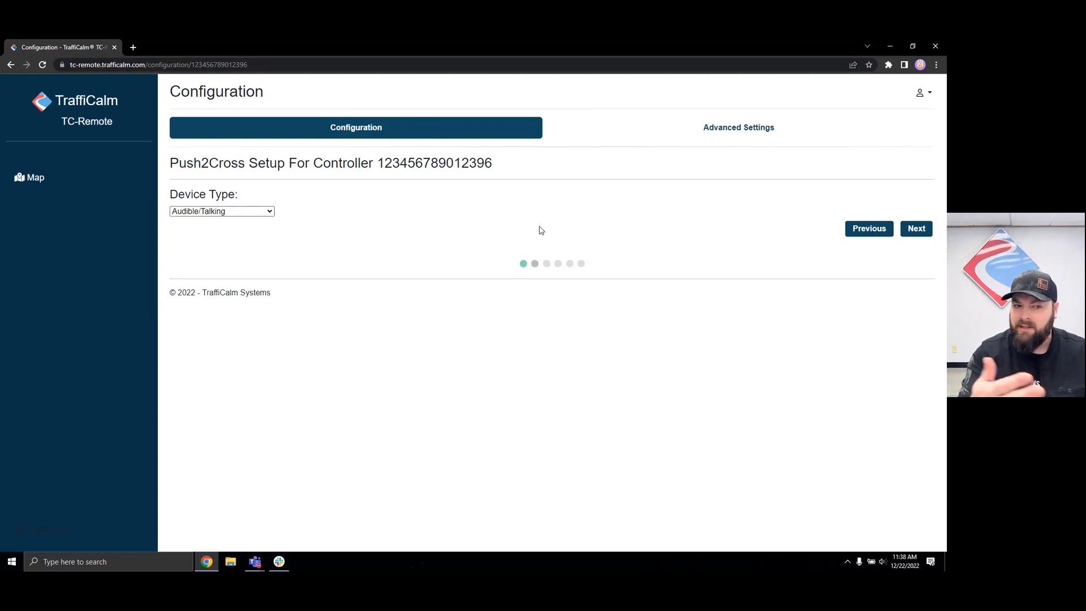
{"action": "left_click", "coordinate": [916, 229]}
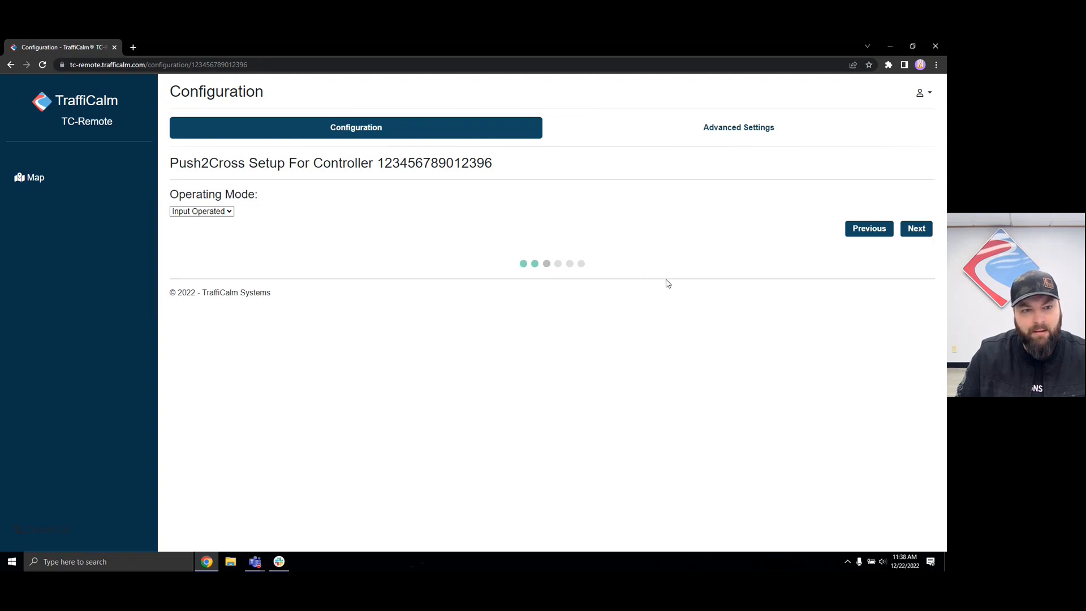
Review the Operating Mode options, switching between 24/7 and Input Operated and ending on Input Operated
{"action": "left_click", "coordinate": [227, 217]}
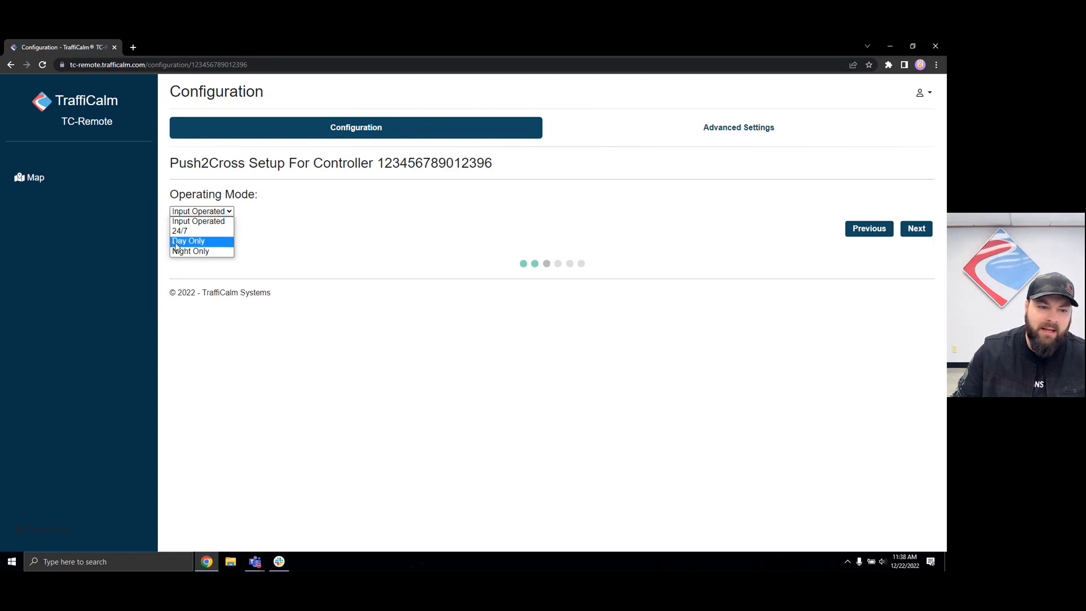
{"action": "left_click", "coordinate": [280, 252]}
{"action": "left_click", "coordinate": [218, 212]}
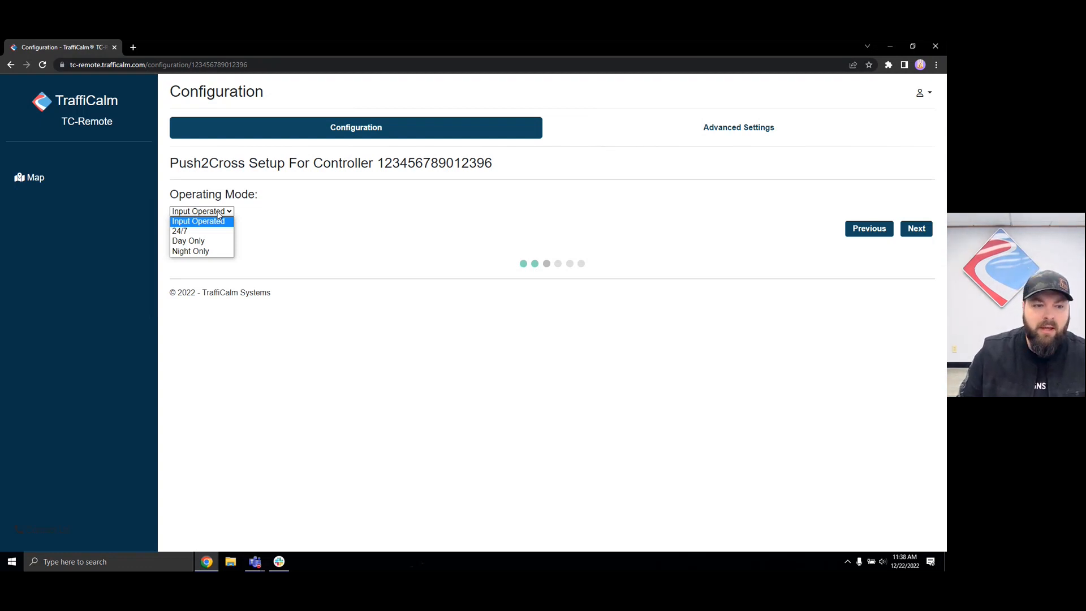
{"action": "left_click", "coordinate": [203, 230]}
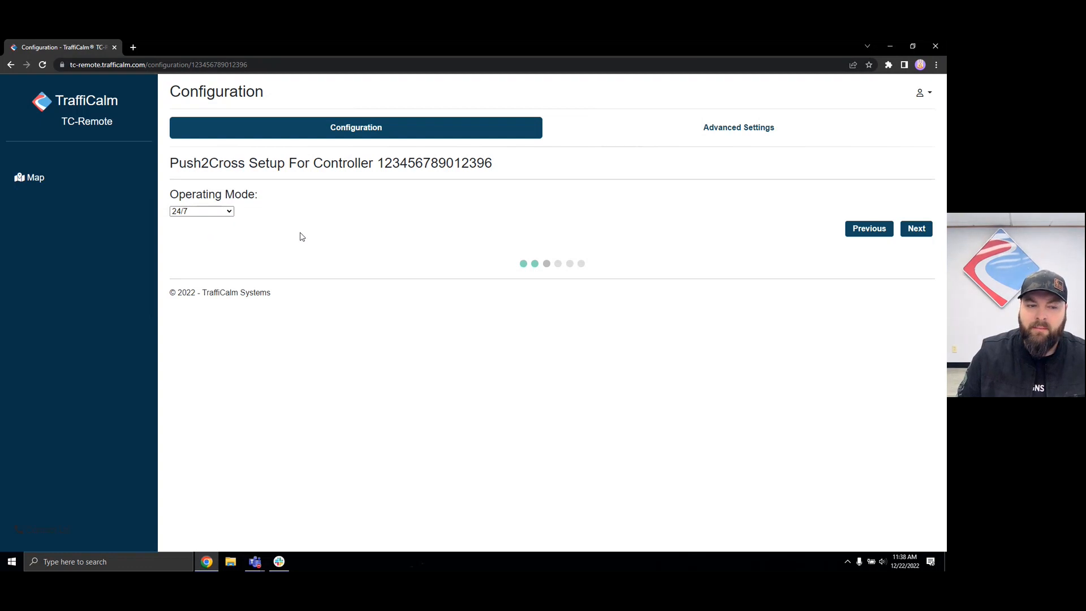
{"action": "left_click", "coordinate": [183, 210]}
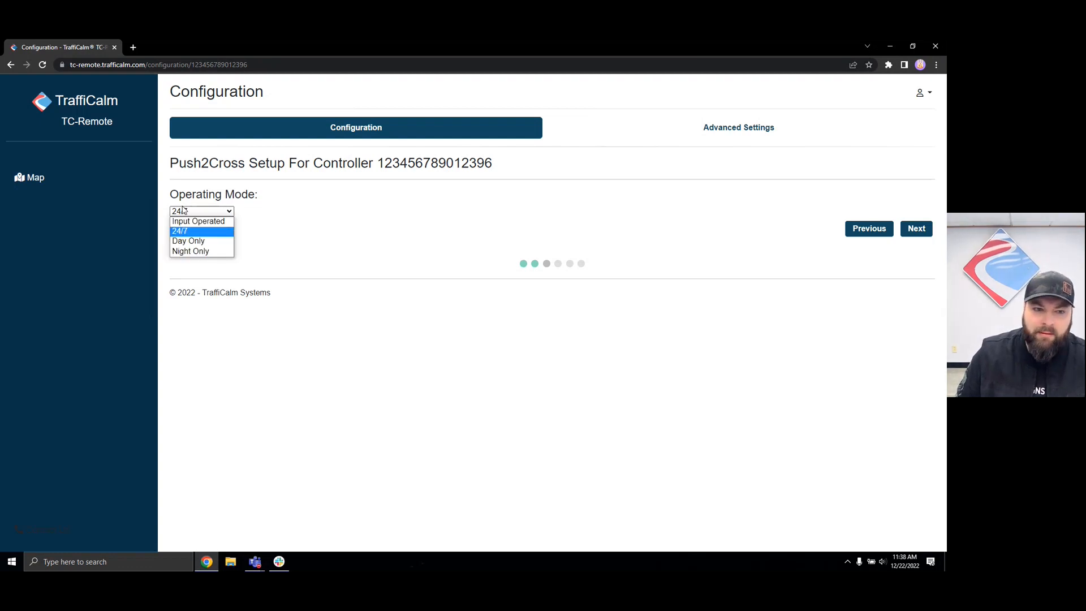
{"action": "left_click", "coordinate": [187, 221]}
{"action": "left_click", "coordinate": [193, 211]}
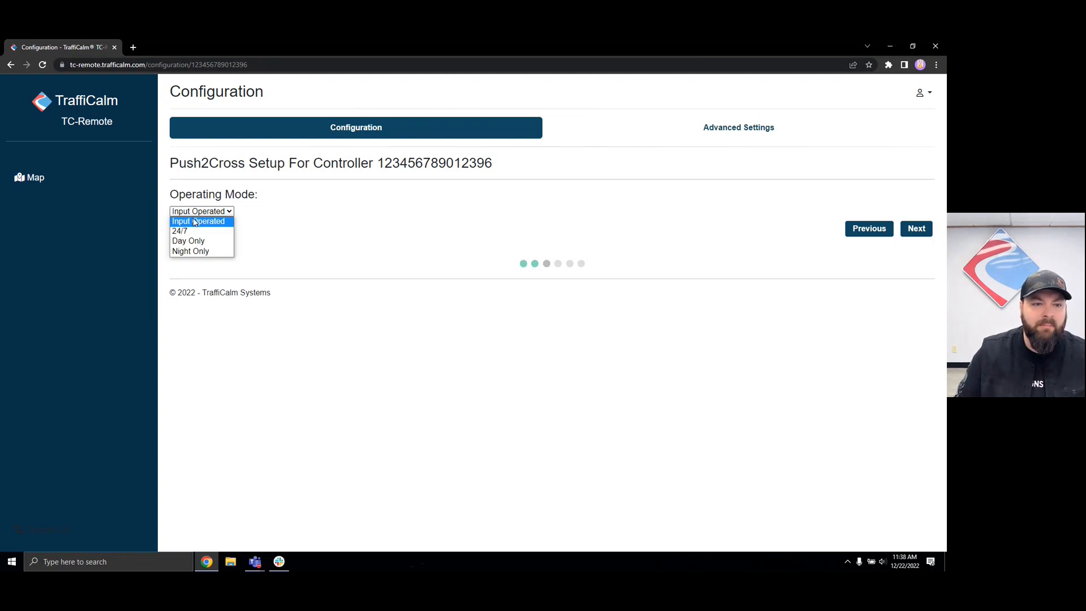
{"action": "left_click", "coordinate": [195, 221]}
{"action": "left_click", "coordinate": [204, 212]}
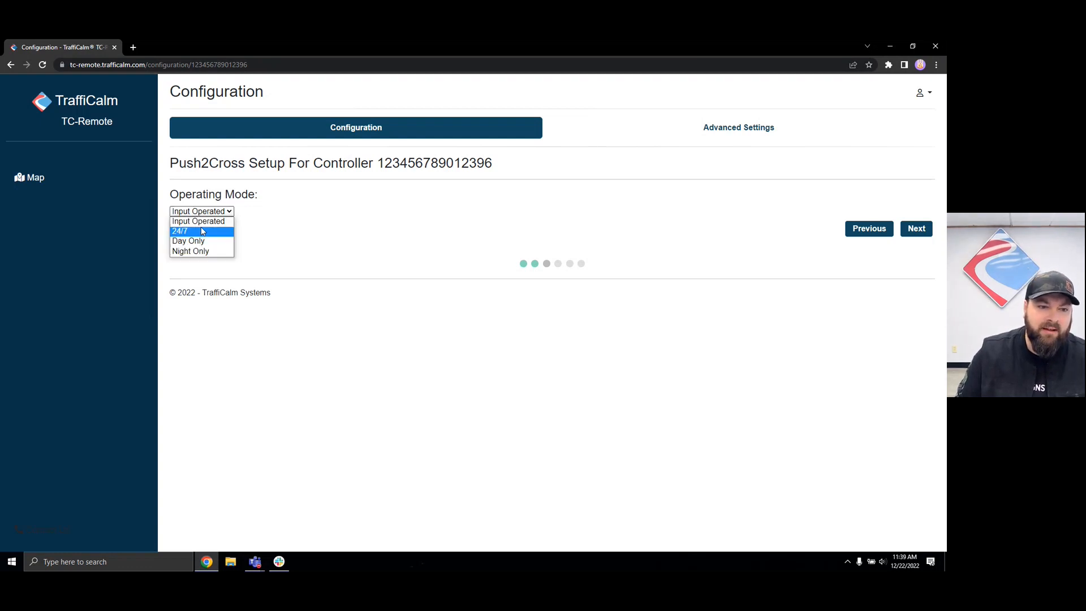
{"action": "left_click", "coordinate": [202, 231]}
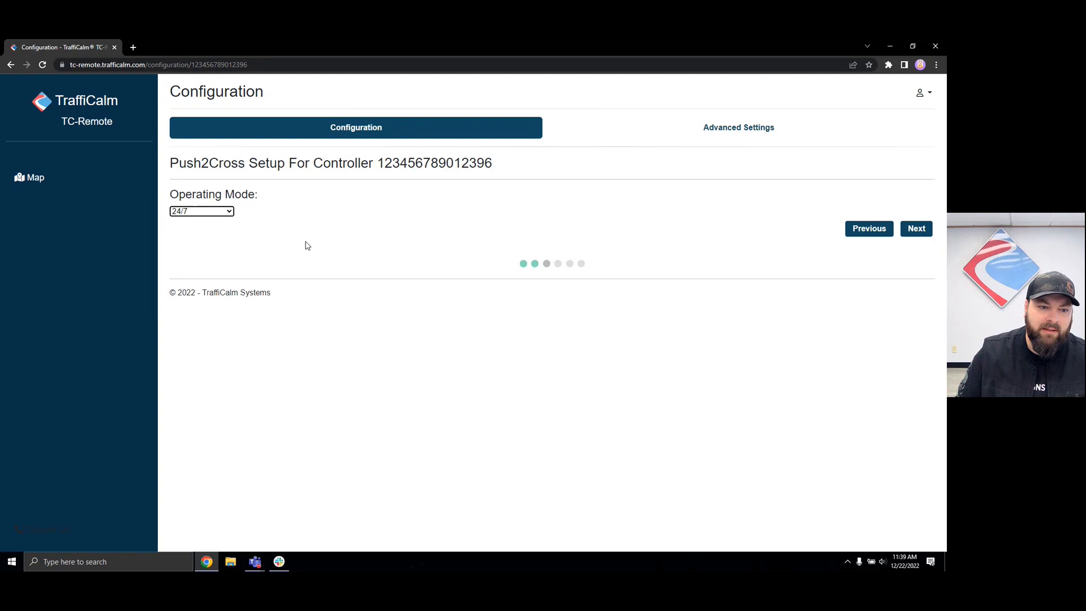
{"action": "left_click", "coordinate": [203, 214]}
{"action": "left_click", "coordinate": [204, 221]}
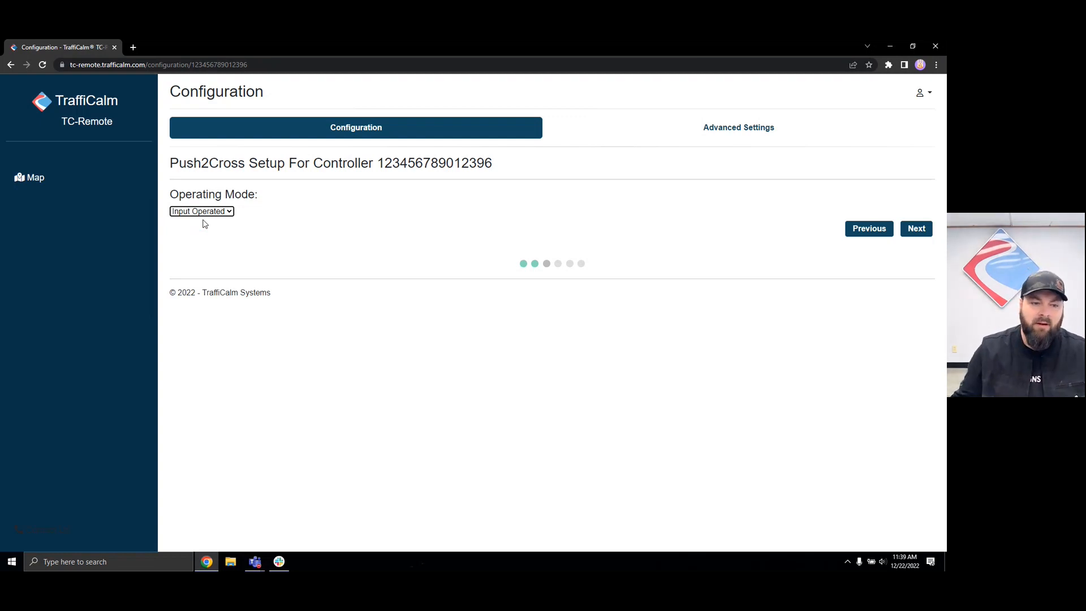
Keep Input Operated as the Operating Mode and advance to the Brightness settings
{"action": "left_click", "coordinate": [208, 213]}
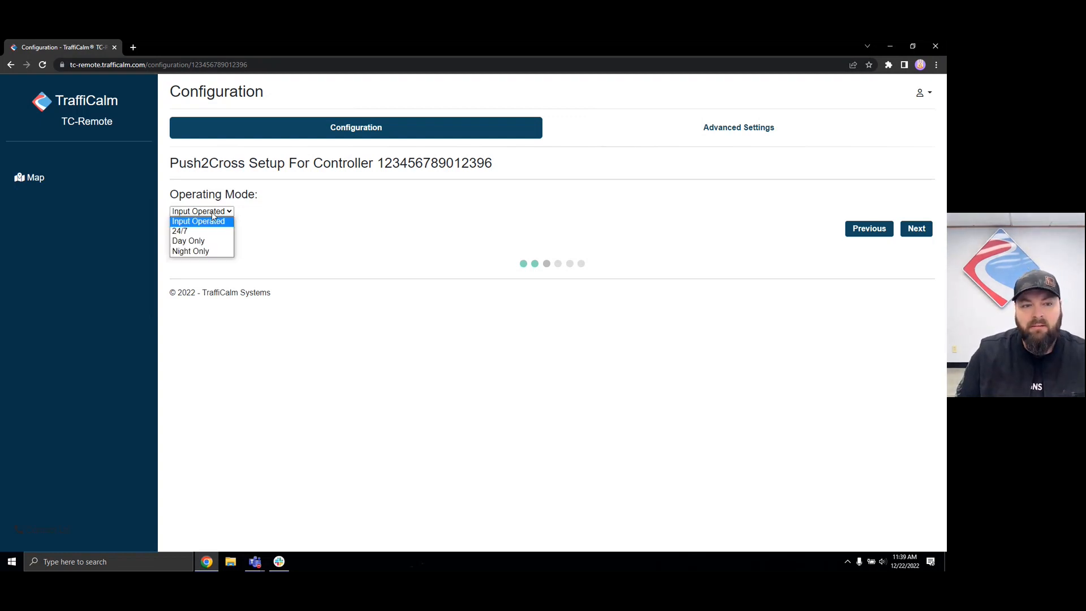
{"action": "left_click", "coordinate": [333, 226]}
{"action": "left_click", "coordinate": [226, 213]}
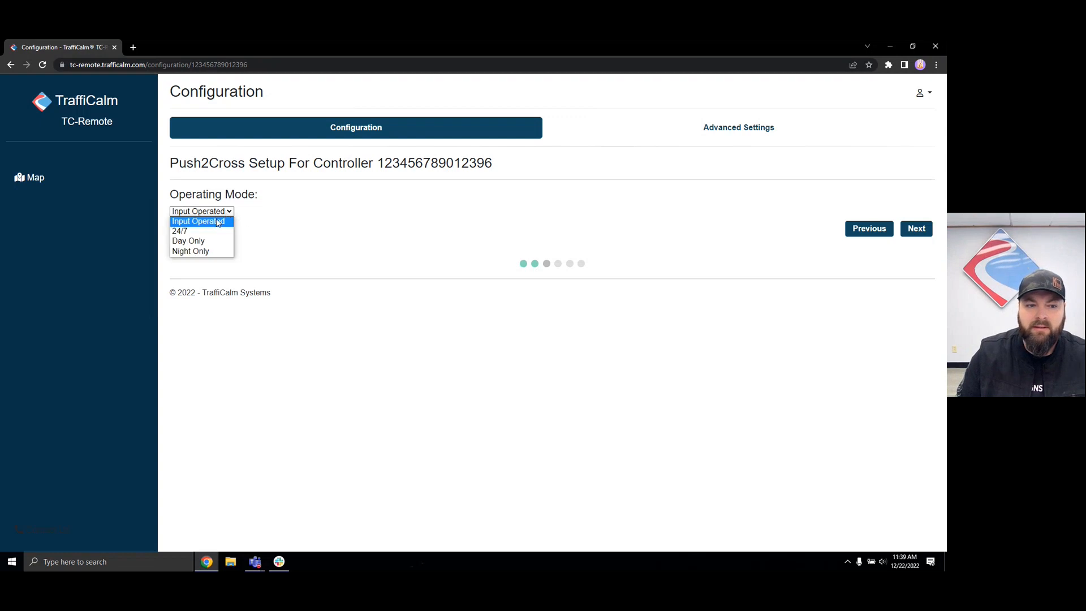
{"action": "left_click", "coordinate": [218, 220]}
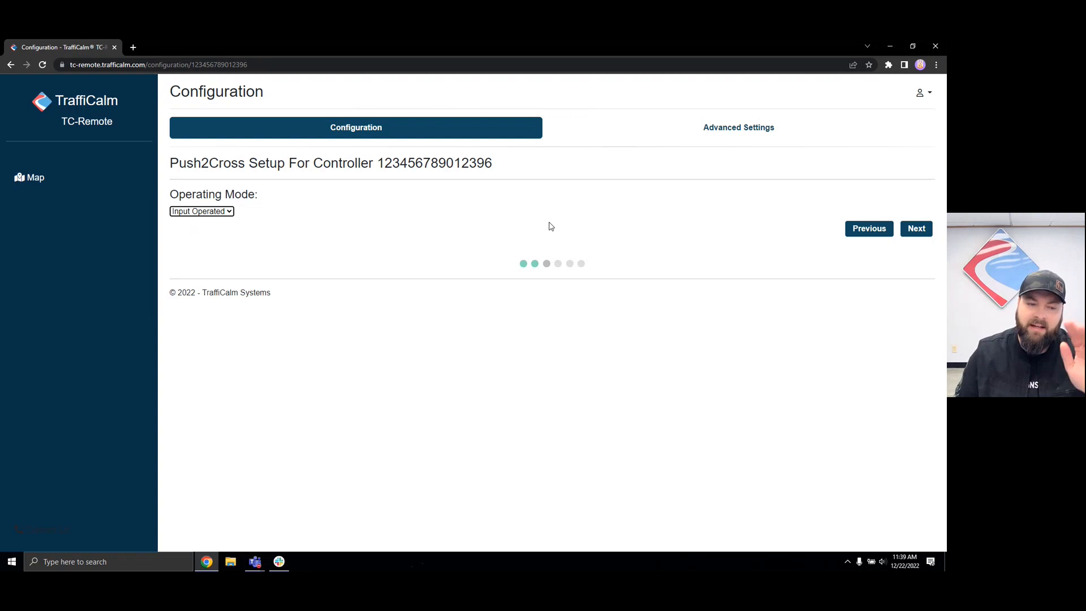
{"action": "left_click", "coordinate": [914, 231]}
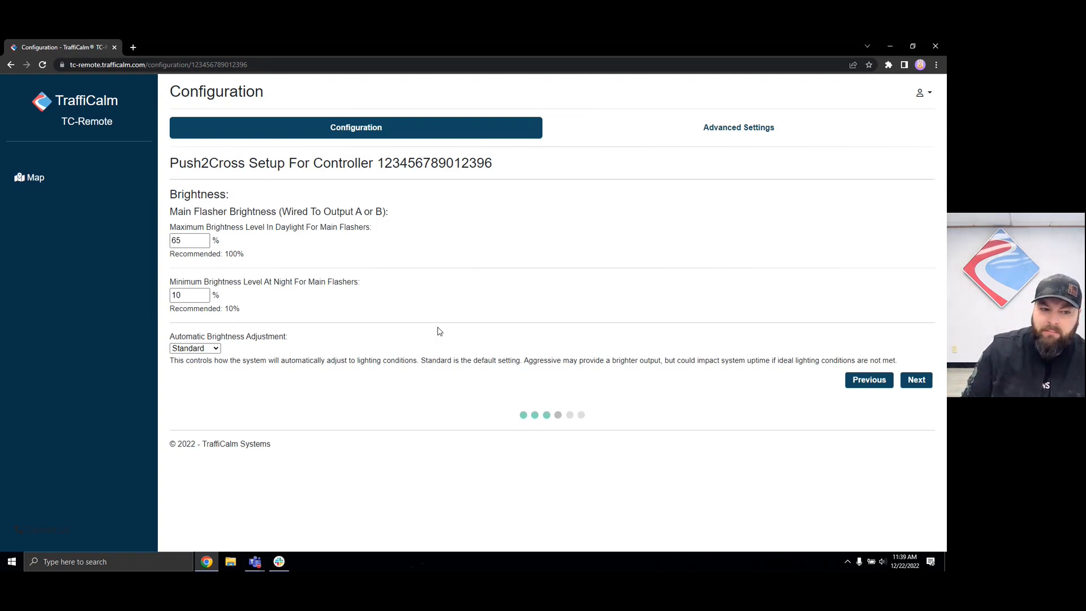
Set the minimum night brightness level for the main flashers to 8%
{"action": "left_click_drag", "start_coordinate": [185, 294], "coordinate": [171, 287]}
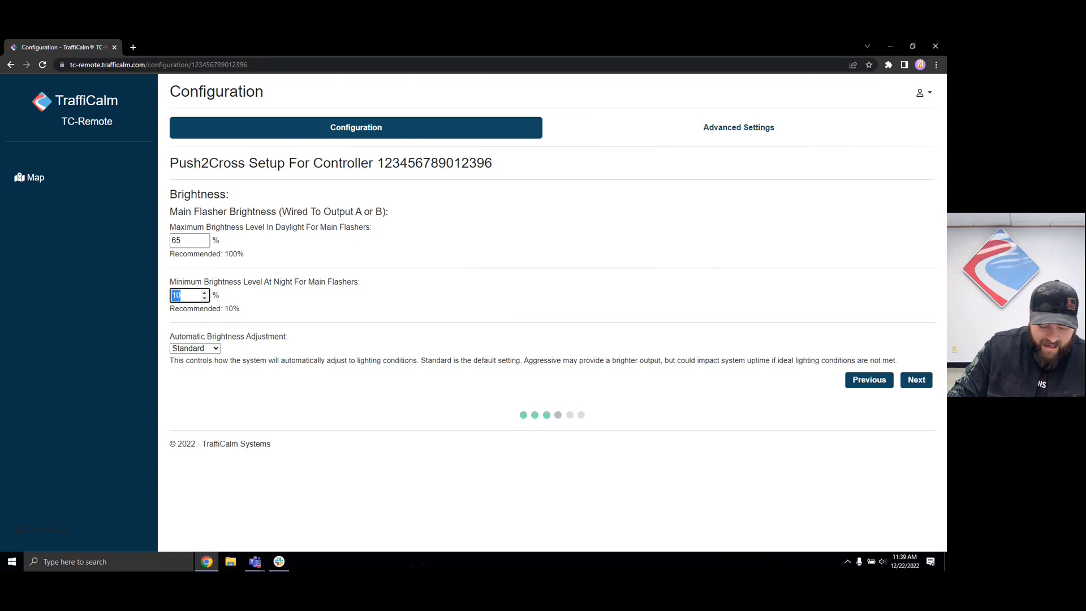
{"action": "type", "text": "8"}
{"action": "left_click", "coordinate": [285, 284]}
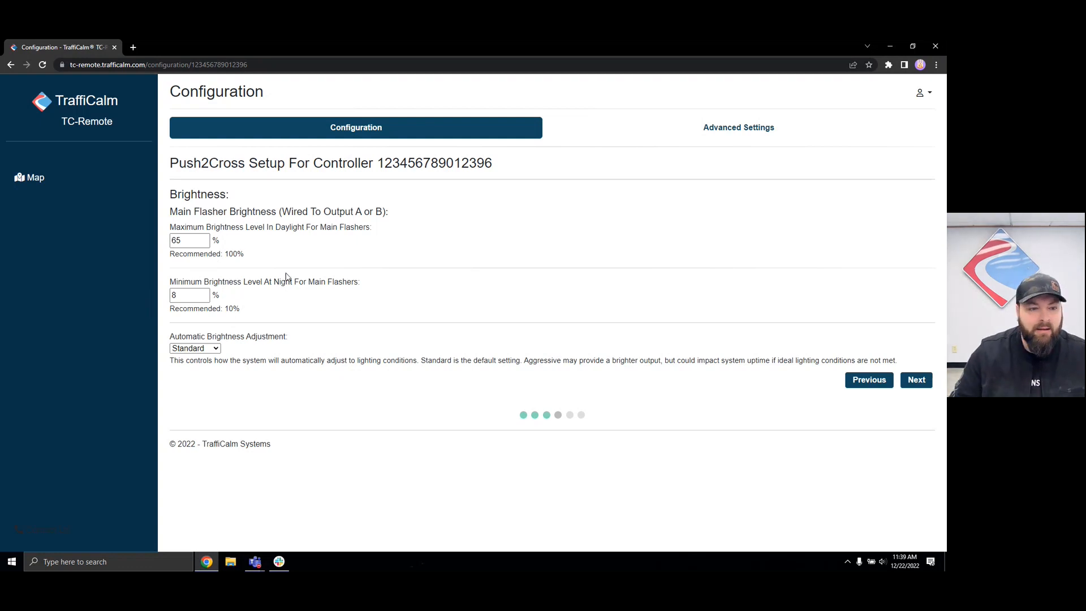
Set the main flashers' maximum daylight brightness to 100% and their minimum night brightness to 10%
{"action": "left_click_drag", "start_coordinate": [187, 240], "coordinate": [136, 240]}
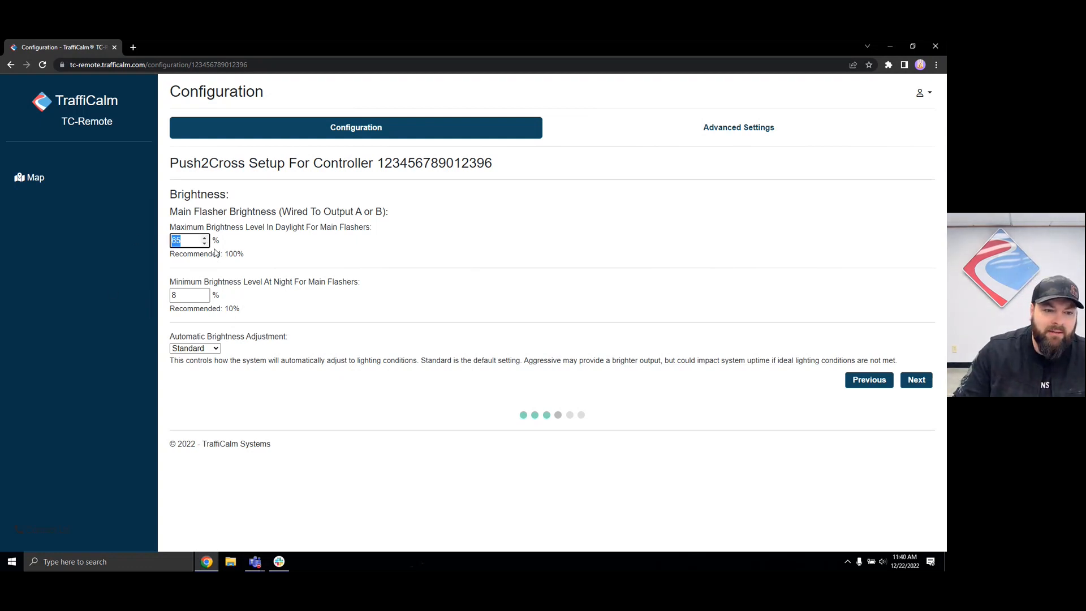
{"action": "type", "text": "100"}
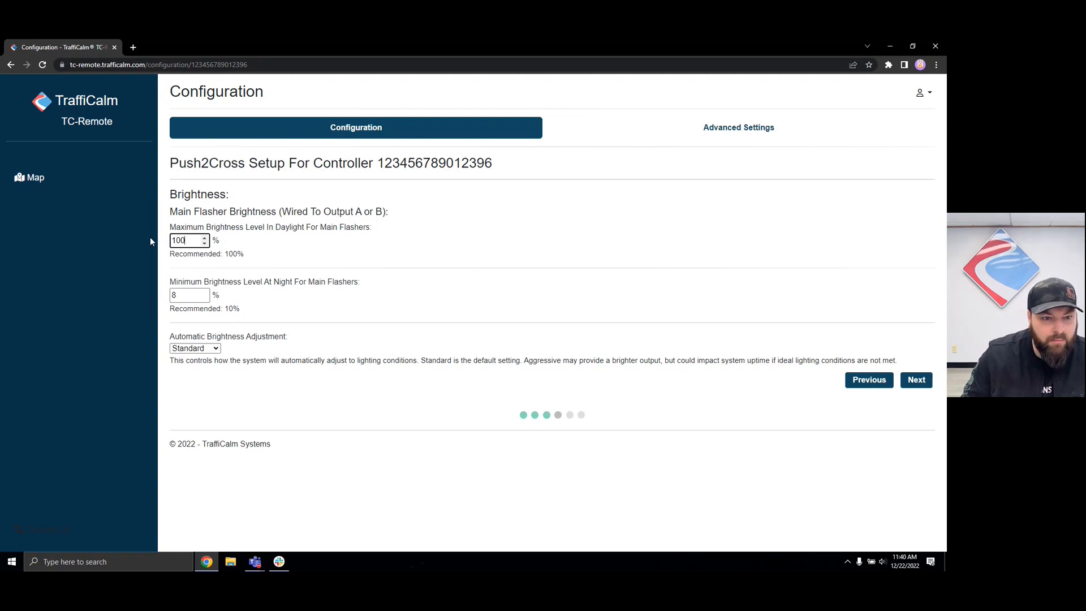
{"action": "left_click_drag", "start_coordinate": [195, 294], "coordinate": [172, 298]}
{"action": "type", "text": "10"}
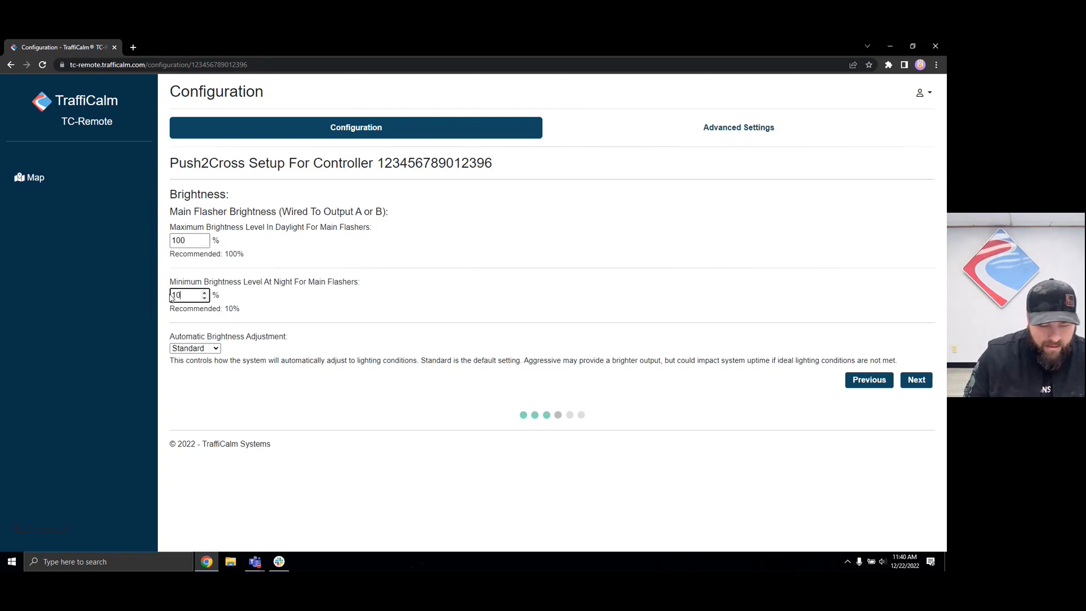
{"action": "mouse_move", "coordinate": [245, 256]}
{"action": "left_mouse_down"}
{"action": "mouse_move", "coordinate": [157, 256]}
{"action": "mouse_move", "coordinate": [257, 256]}
{"action": "left_mouse_up"}
{"action": "left_click", "coordinate": [181, 255]}
{"action": "left_click", "coordinate": [179, 241]}
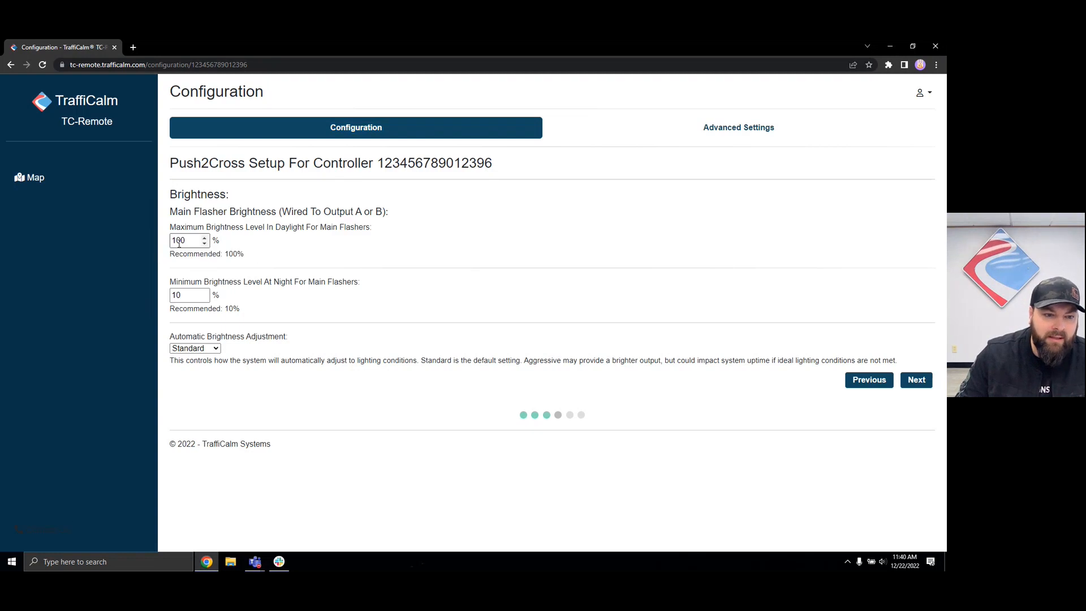
{"action": "left_click_drag", "start_coordinate": [178, 242], "coordinate": [127, 228]}
{"action": "left_click", "coordinate": [283, 284]}
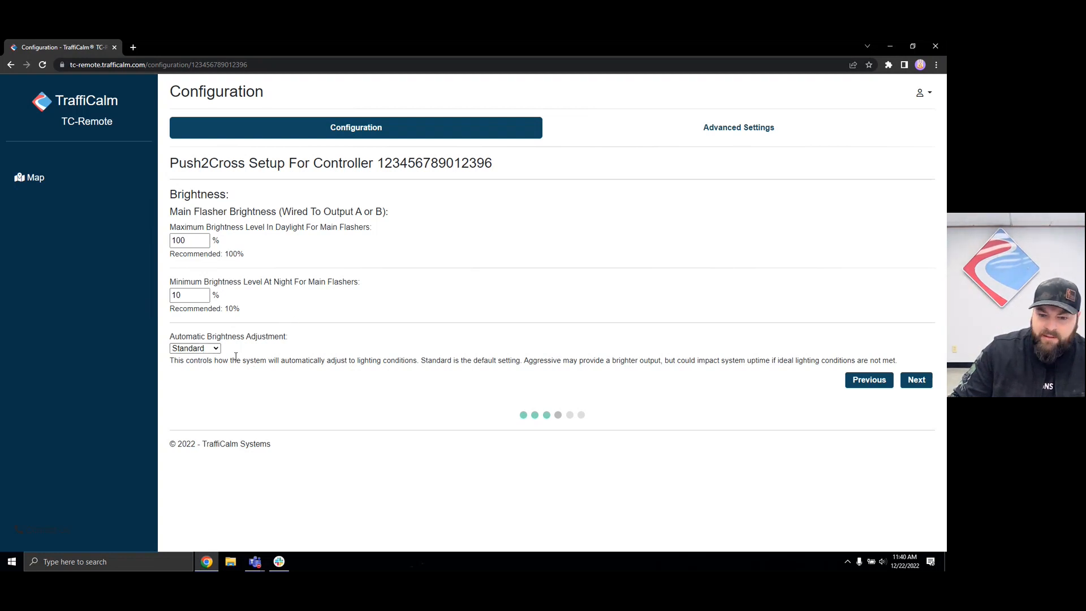
Review the Automatic Brightness Adjustment options, keep Standard, and advance to the Flasher Settings
{"action": "left_click", "coordinate": [215, 348]}
{"action": "left_click", "coordinate": [204, 357]}
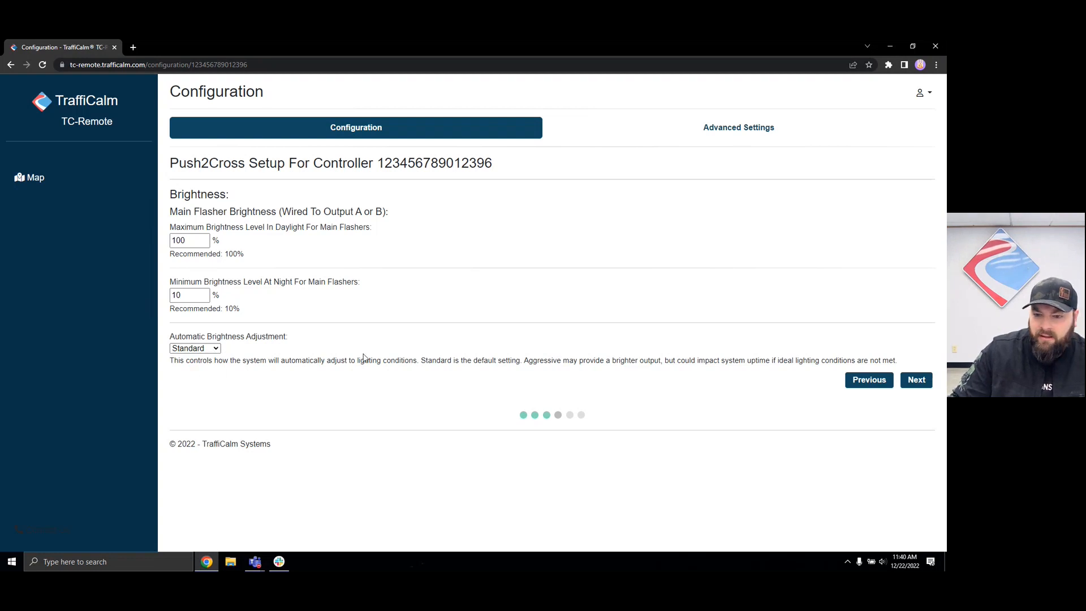
{"action": "left_click", "coordinate": [207, 349]}
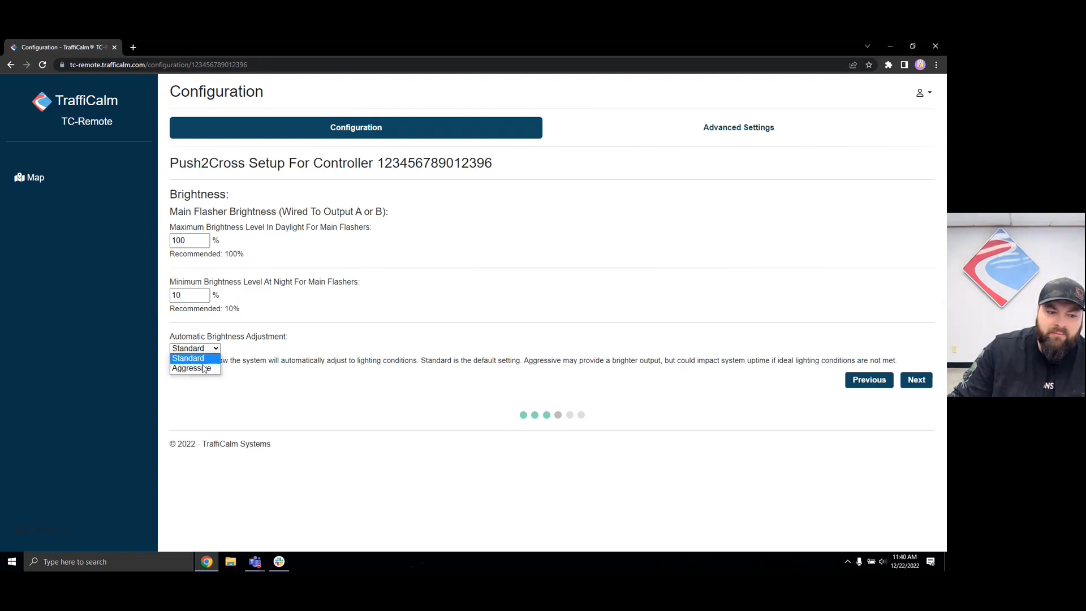
{"action": "left_click", "coordinate": [335, 348]}
{"action": "left_click", "coordinate": [207, 348]}
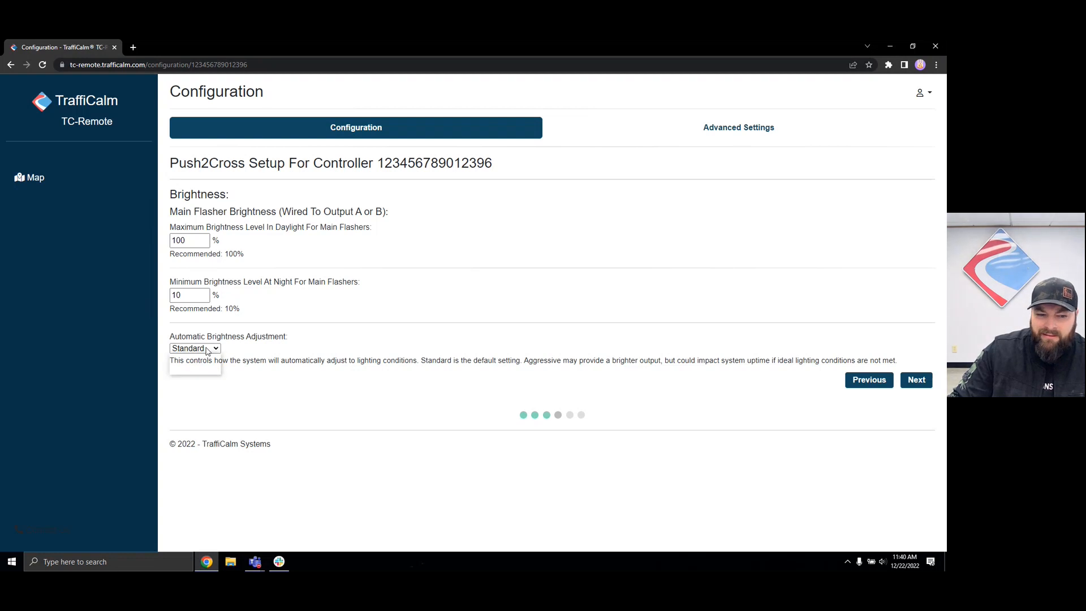
{"action": "left_click", "coordinate": [195, 357]}
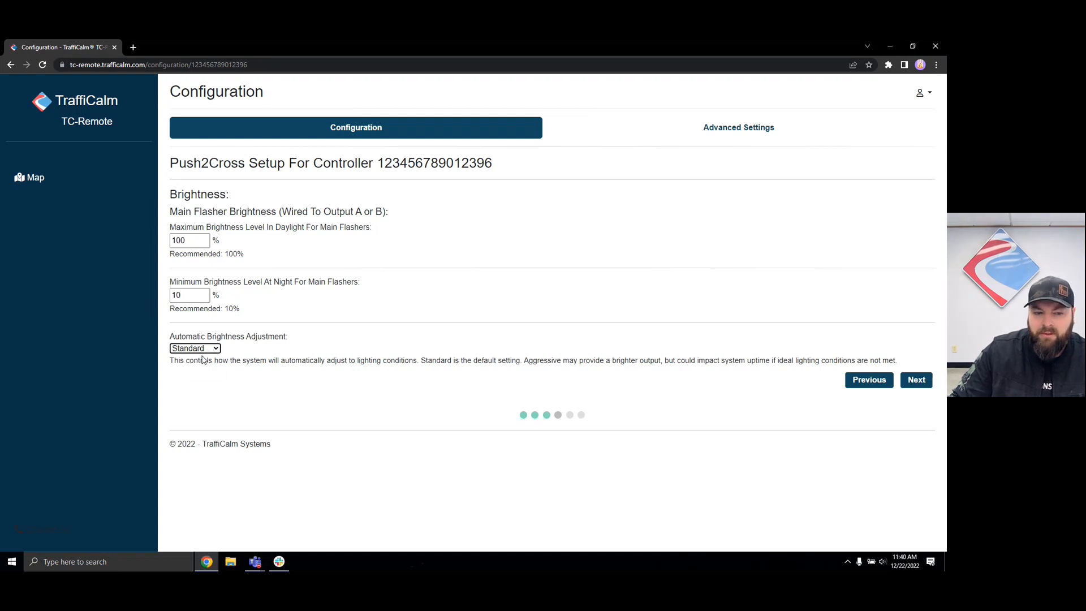
{"action": "left_click", "coordinate": [918, 380]}
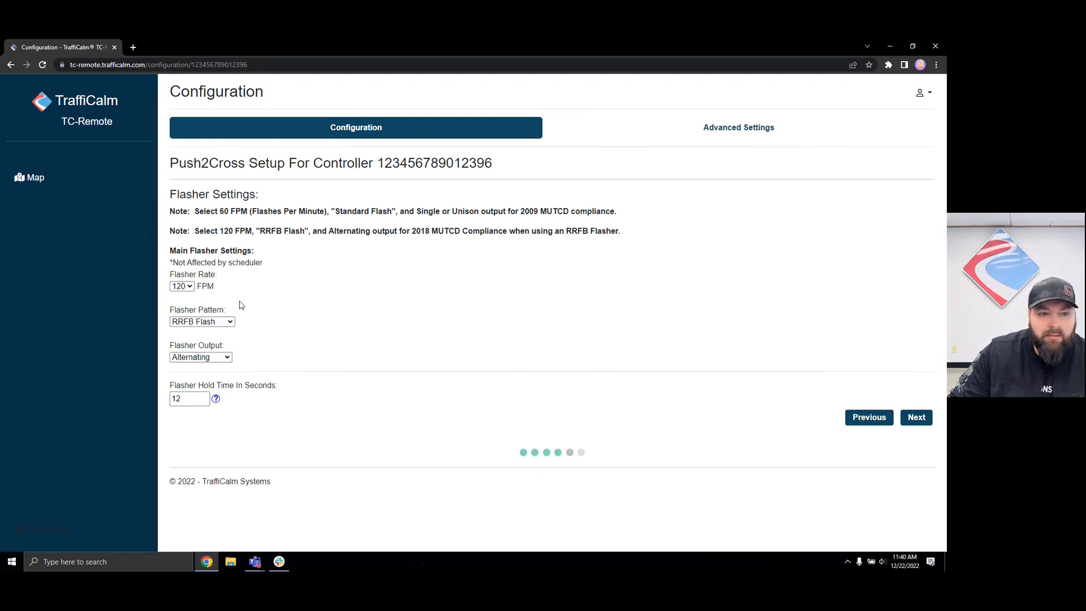
Review the main flashers' Flasher Pattern options and keep RRFB Flash
{"action": "left_click", "coordinate": [229, 322]}
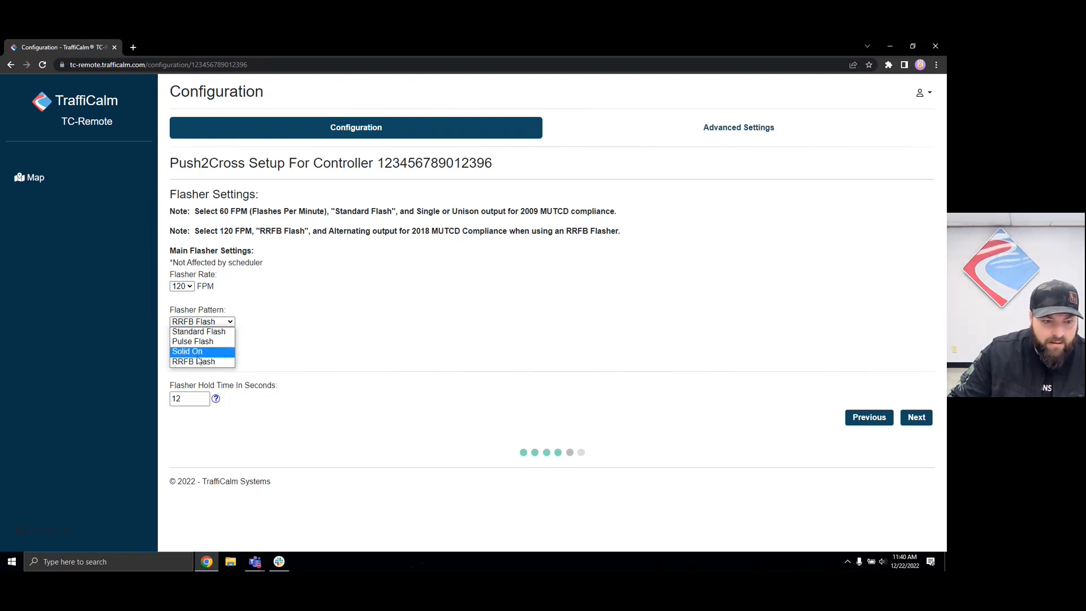
{"action": "left_click", "coordinate": [225, 362]}
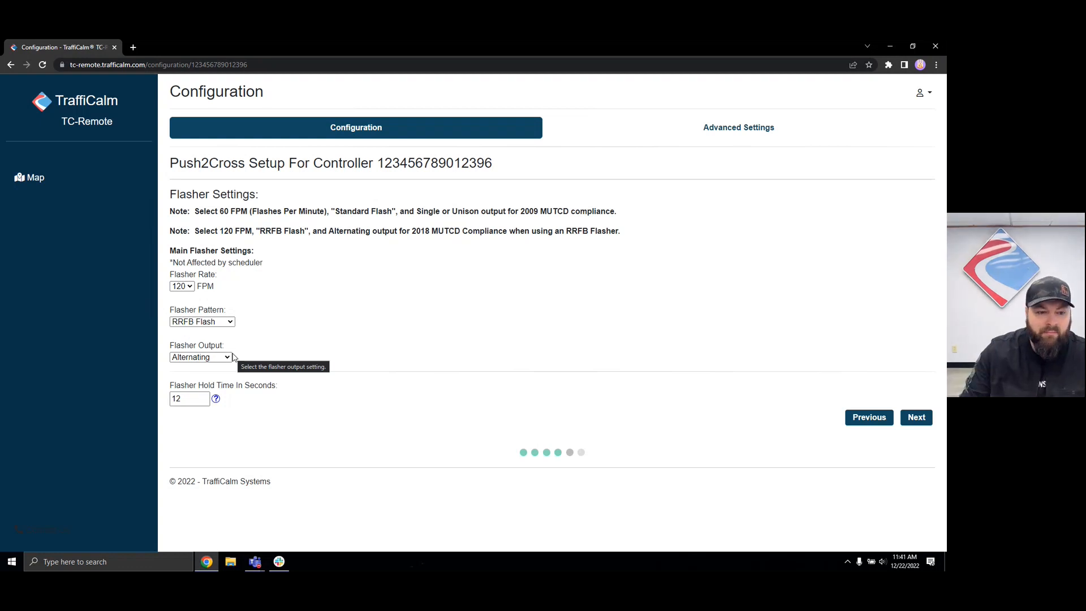
Examine the Flasher Hold Time In Seconds setting and its help hint in the Flasher Settings
{"action": "left_click_drag", "start_coordinate": [192, 399], "coordinate": [162, 399]}
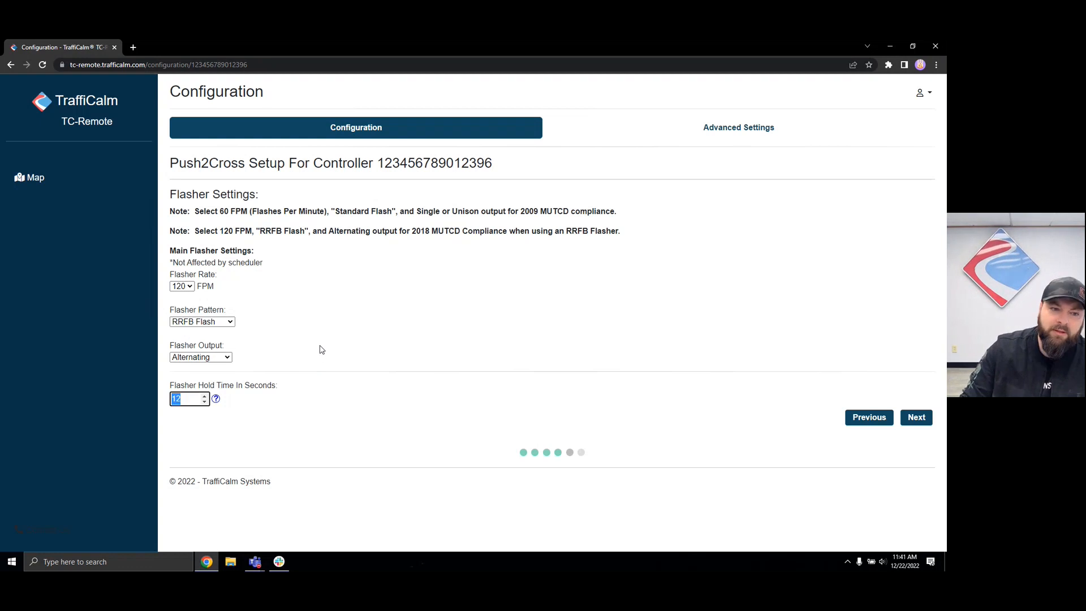
{"action": "left_click", "coordinate": [188, 398]}
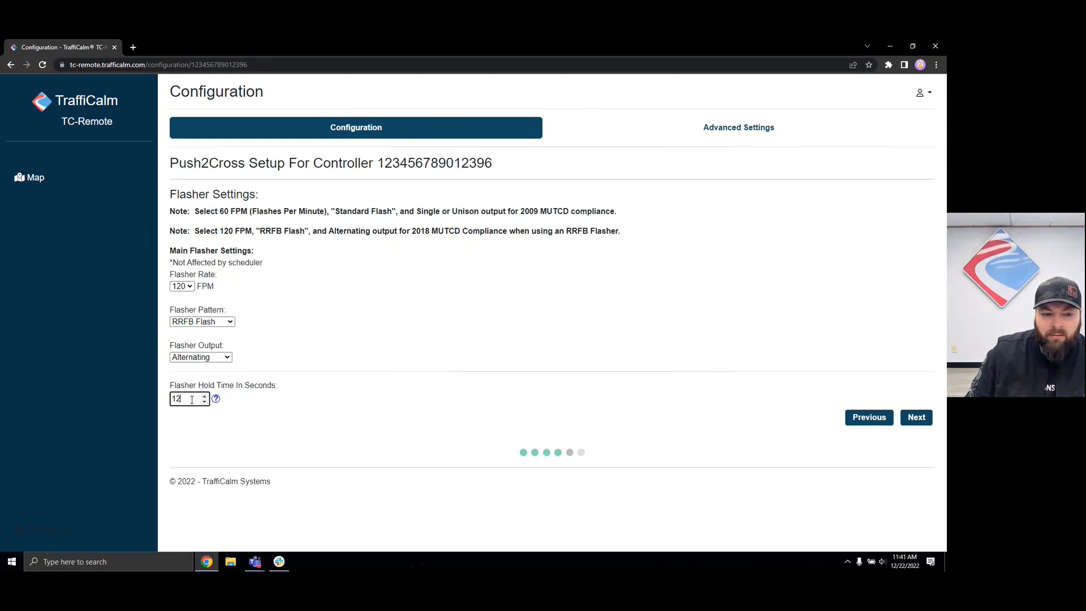
{"action": "double_click", "coordinate": [191, 400]}
{"action": "left_click", "coordinate": [192, 396]}
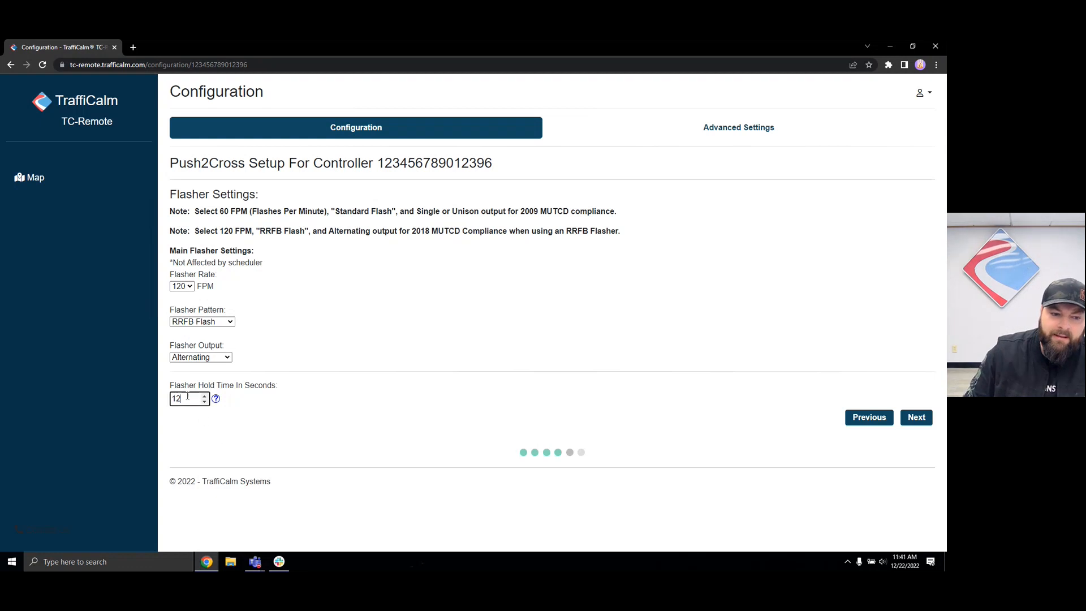
{"action": "double_click", "coordinate": [192, 398]}
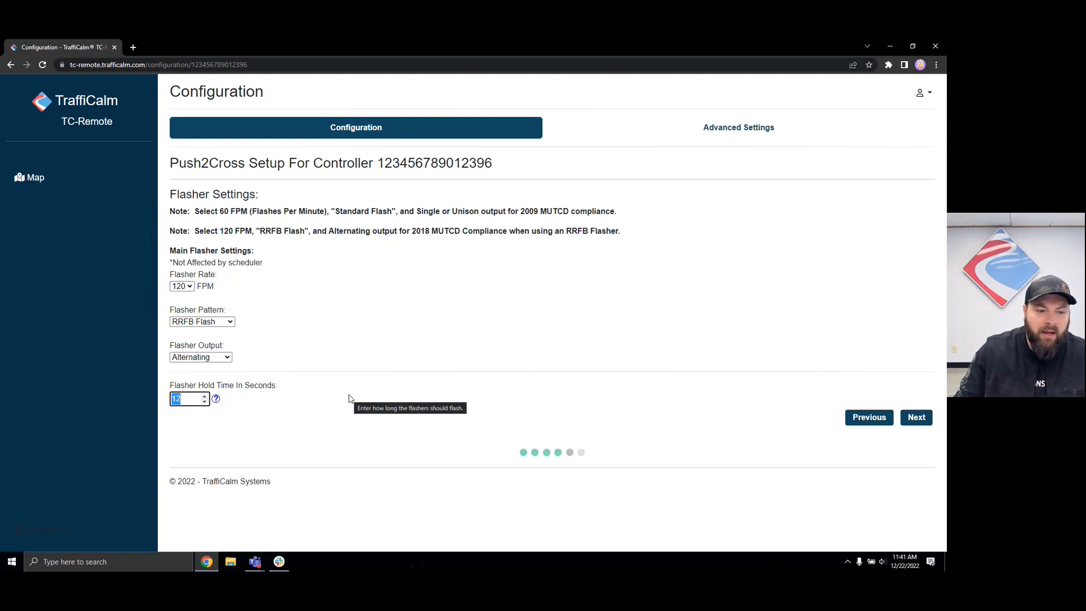
{"action": "mouse_move", "coordinate": [215, 400]}
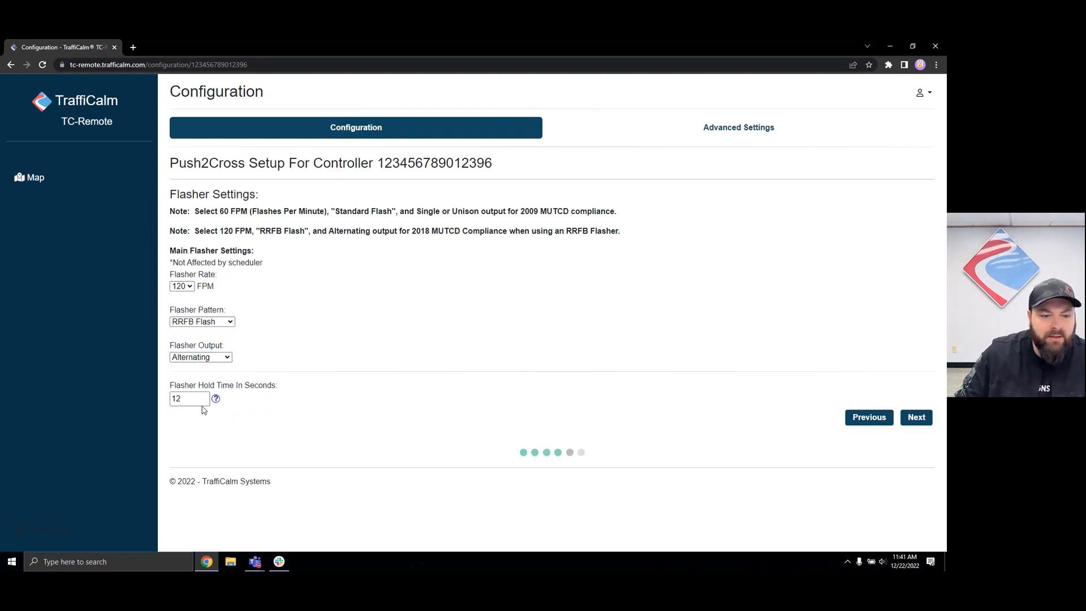
{"action": "left_click", "coordinate": [334, 419]}
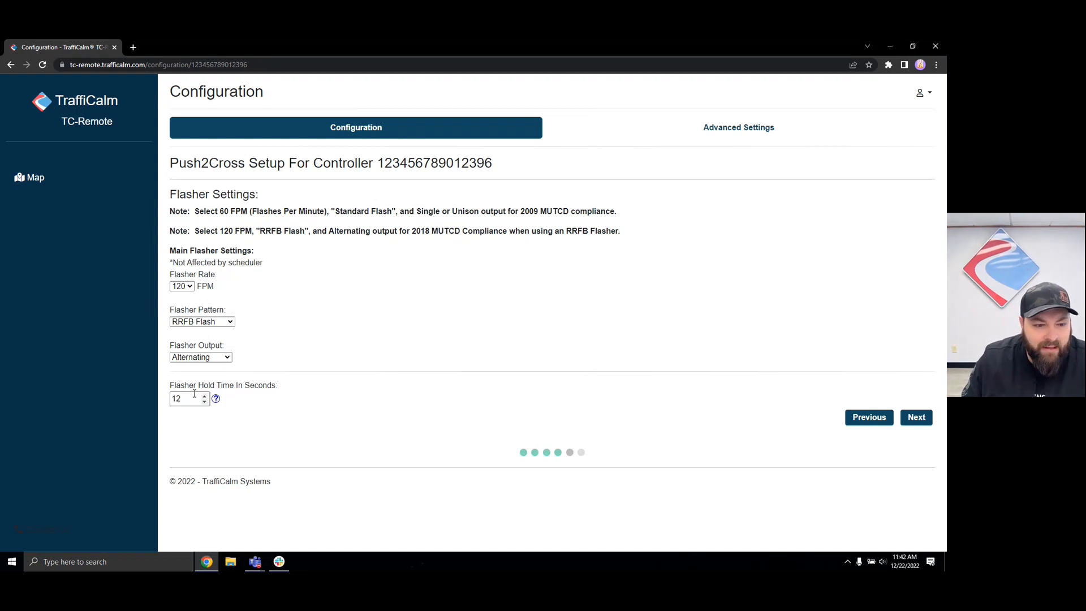
{"action": "left_click_drag", "start_coordinate": [192, 396], "coordinate": [158, 394]}
{"action": "left_click", "coordinate": [323, 399]}
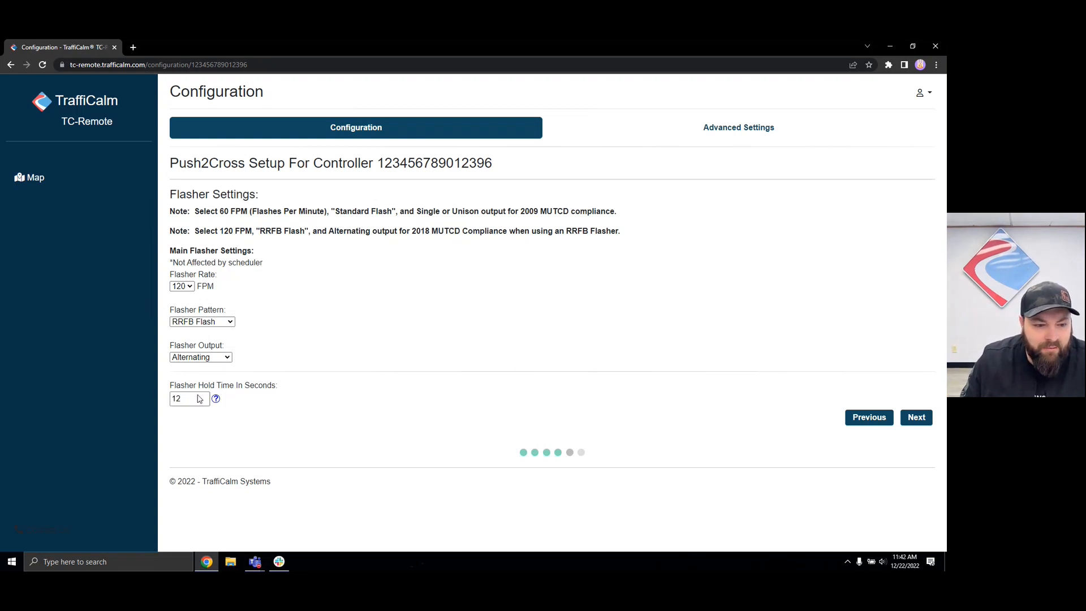
{"action": "left_click", "coordinate": [185, 394]}
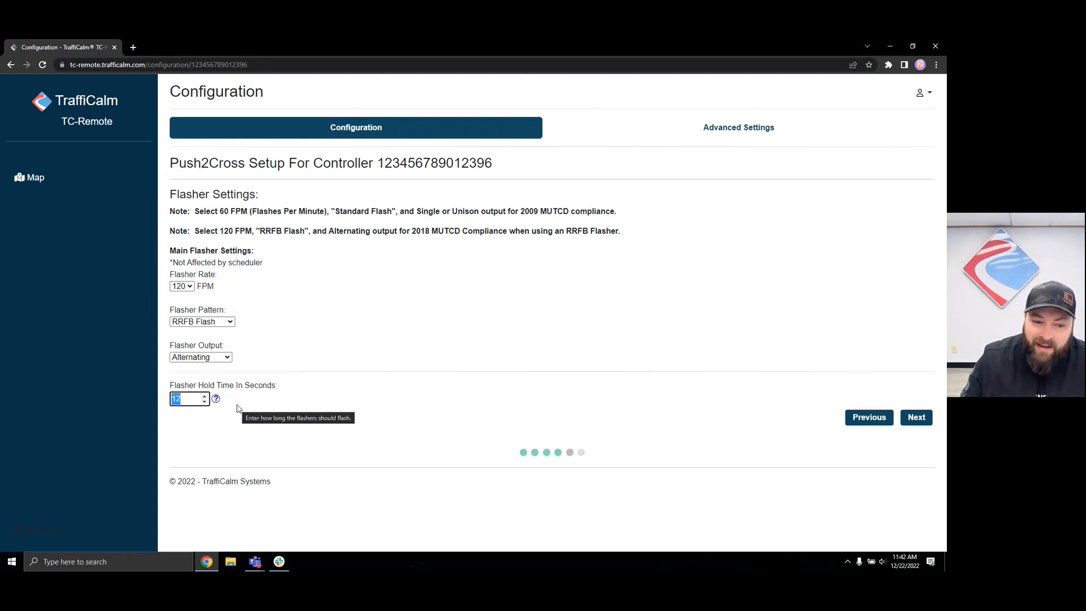
{"action": "left_click", "coordinate": [287, 405]}
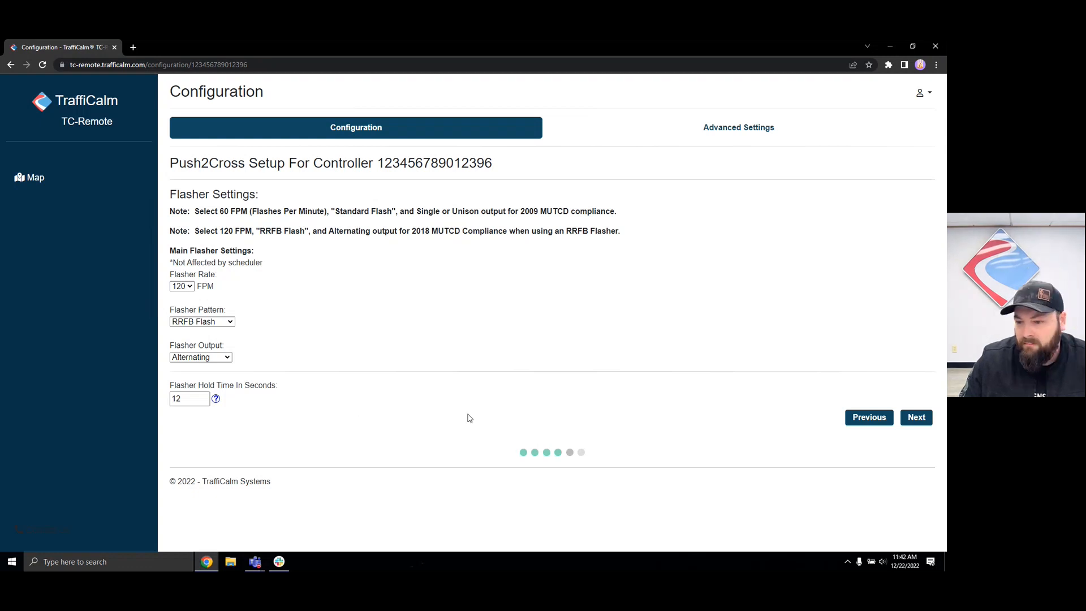
{"action": "double_click", "coordinate": [177, 399]}
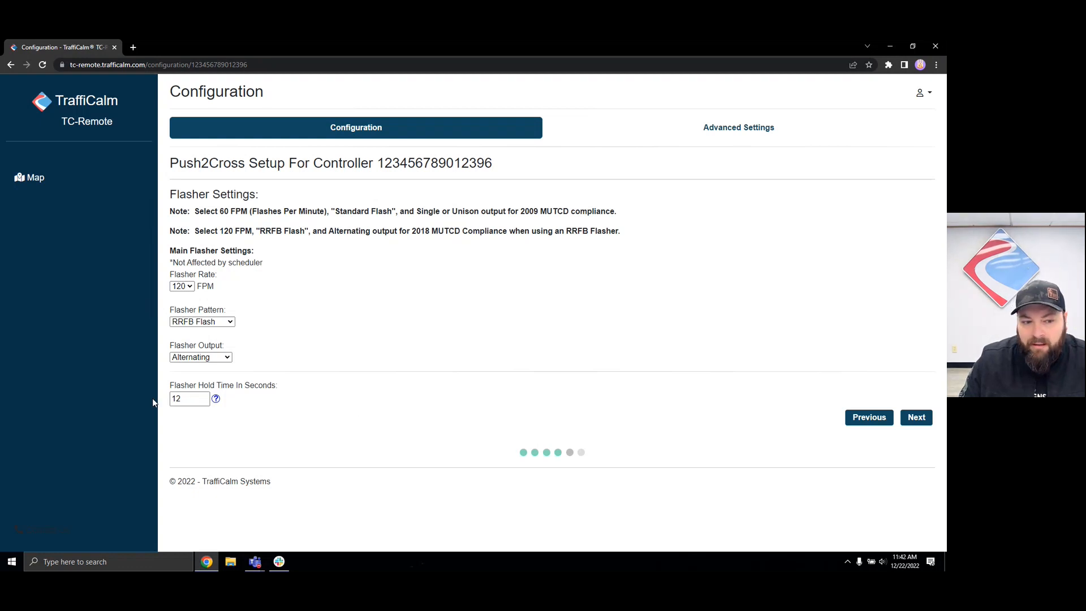
{"action": "left_click", "coordinate": [290, 409]}
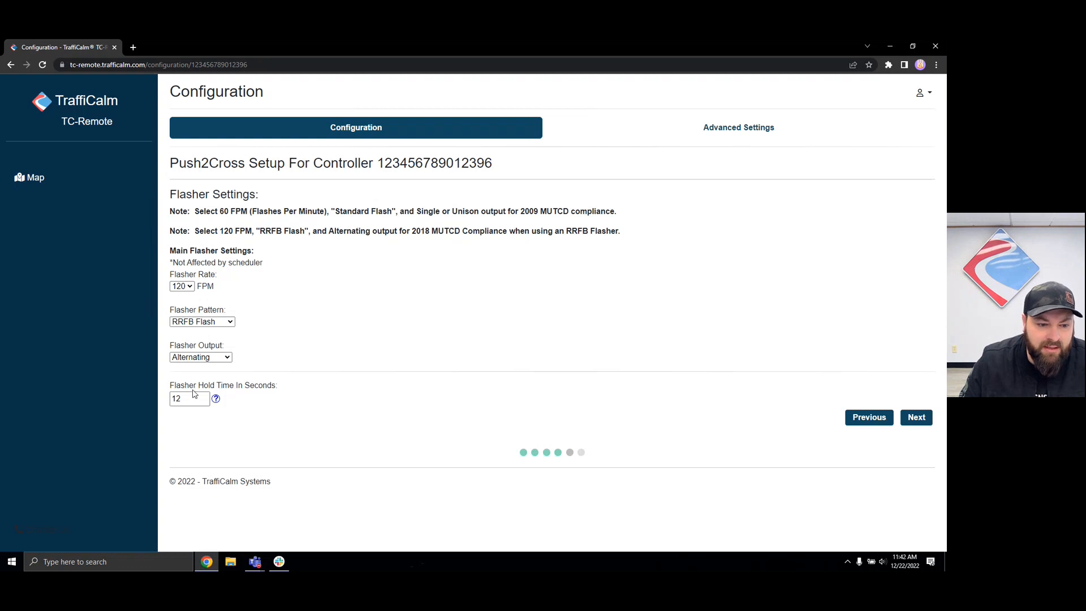
{"action": "double_click", "coordinate": [189, 398]}
{"action": "left_click", "coordinate": [375, 412]}
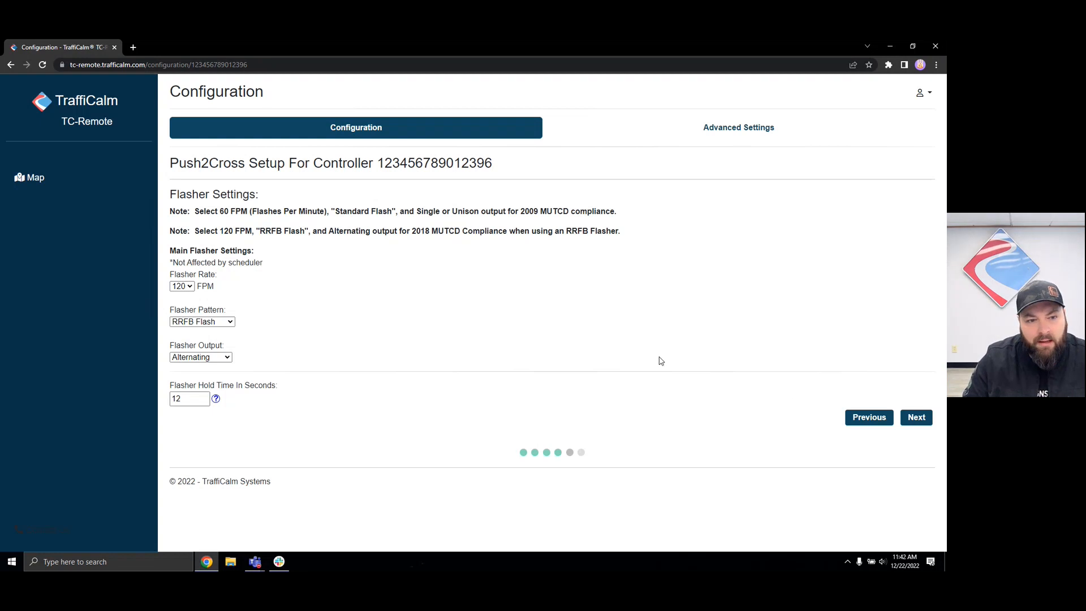
Advance to the Collaborator Setup and examine the 6-character codes of Collaborator 1 and Collaborator 2
{"action": "left_click", "coordinate": [916, 417]}
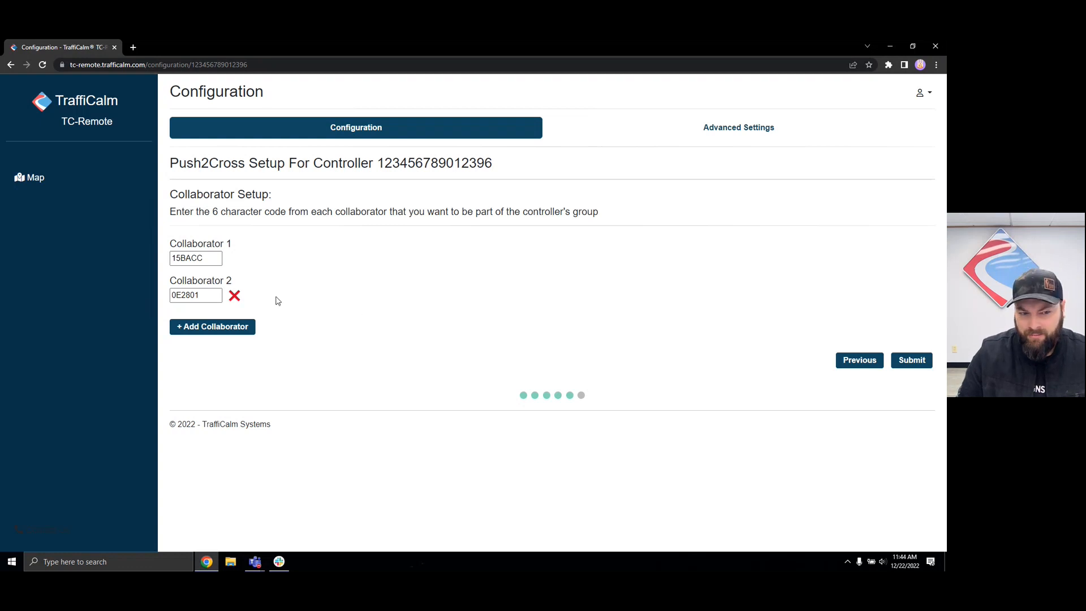
{"action": "double_click", "coordinate": [189, 258]}
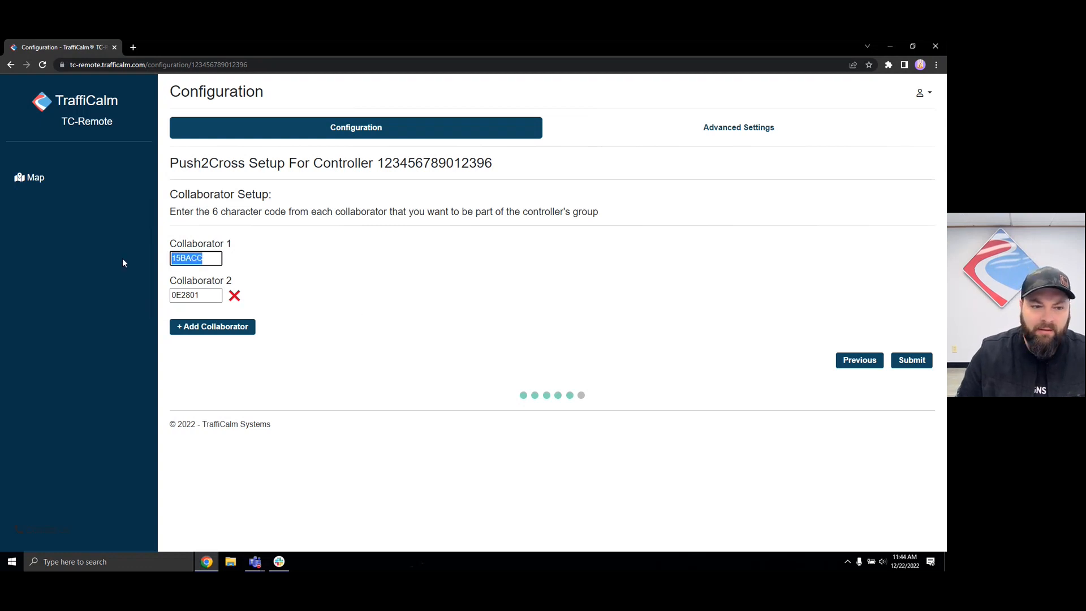
{"action": "double_click", "coordinate": [201, 293]}
{"action": "left_click", "coordinate": [410, 252]}
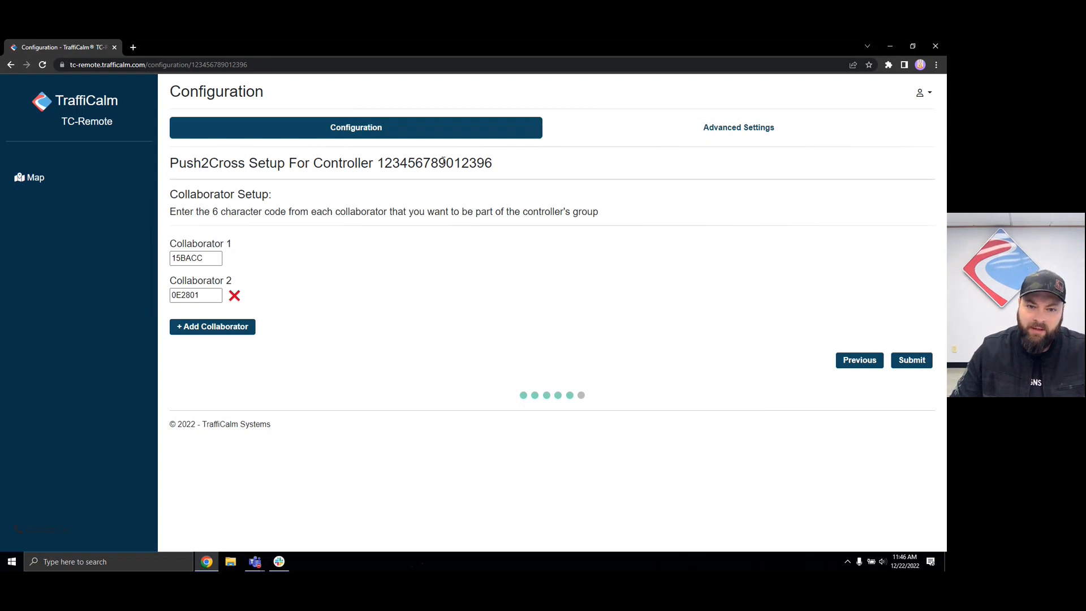
Open the controller's Advanced Settings and look over the whole list of settings
{"action": "left_click", "coordinate": [736, 129]}
{"action": "scroll", "coordinate": [500, 433], "scroll_direction": "down", "scroll_amount": 3}
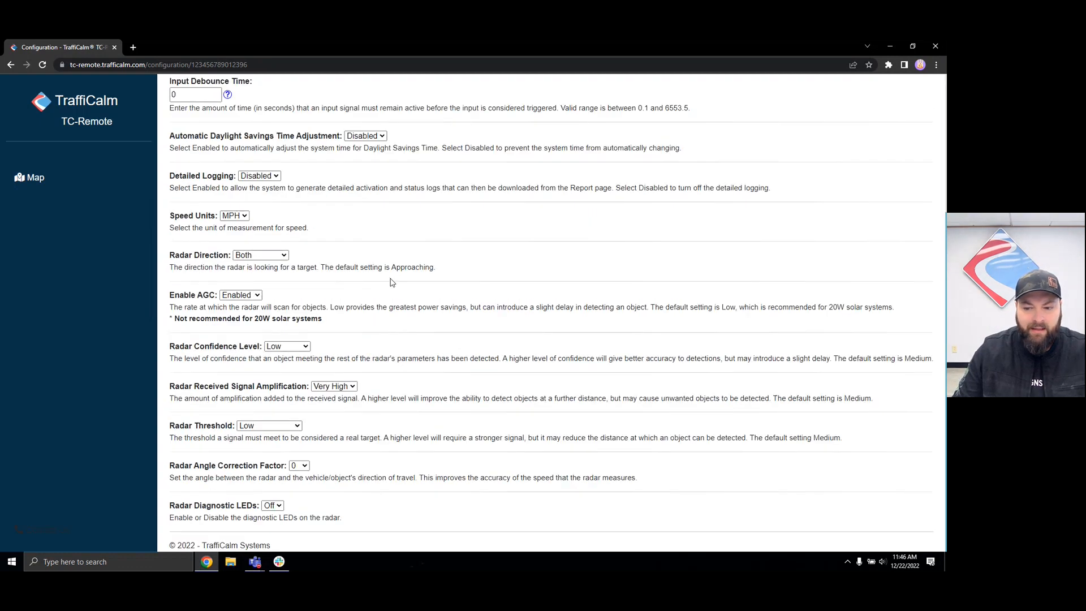
{"action": "scroll", "coordinate": [588, 435], "scroll_direction": "up", "scroll_amount": 3}
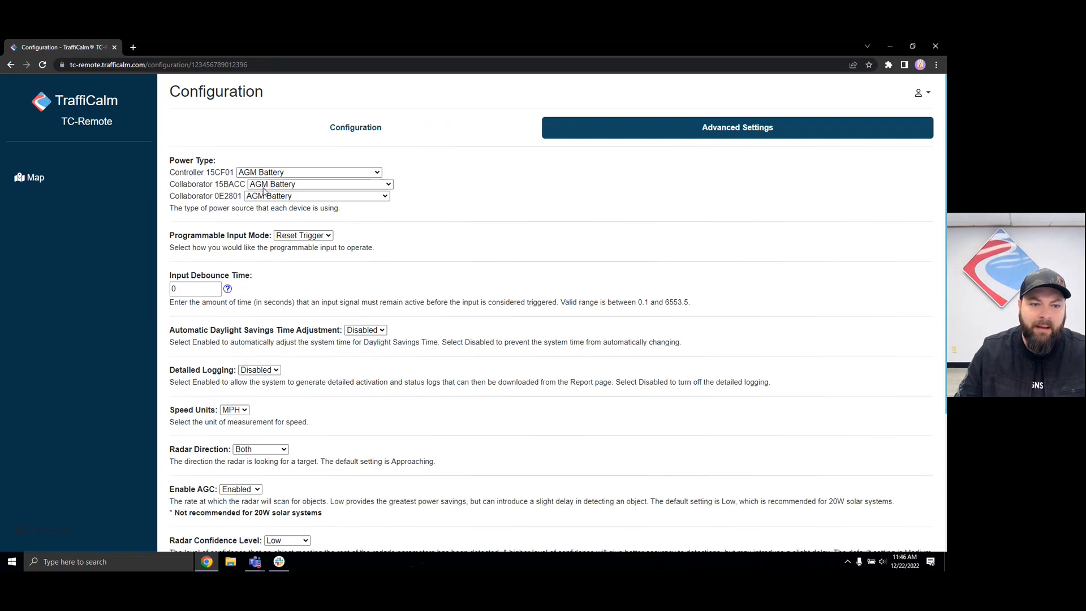
Review the Power Type options for the controller and keep AGM Battery
{"action": "left_click", "coordinate": [344, 172]}
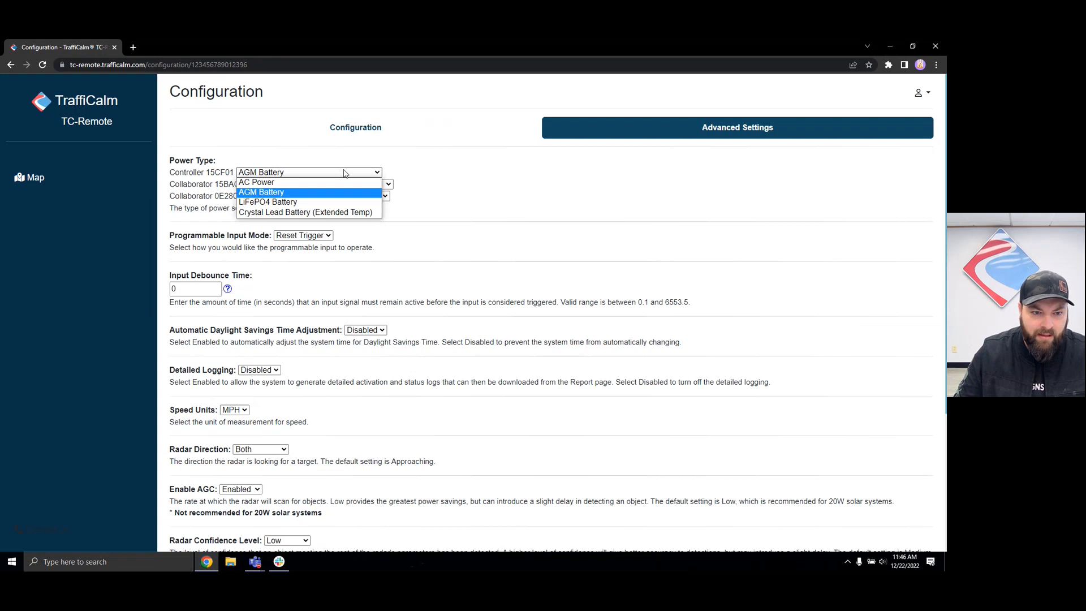
{"action": "left_click", "coordinate": [202, 186]}
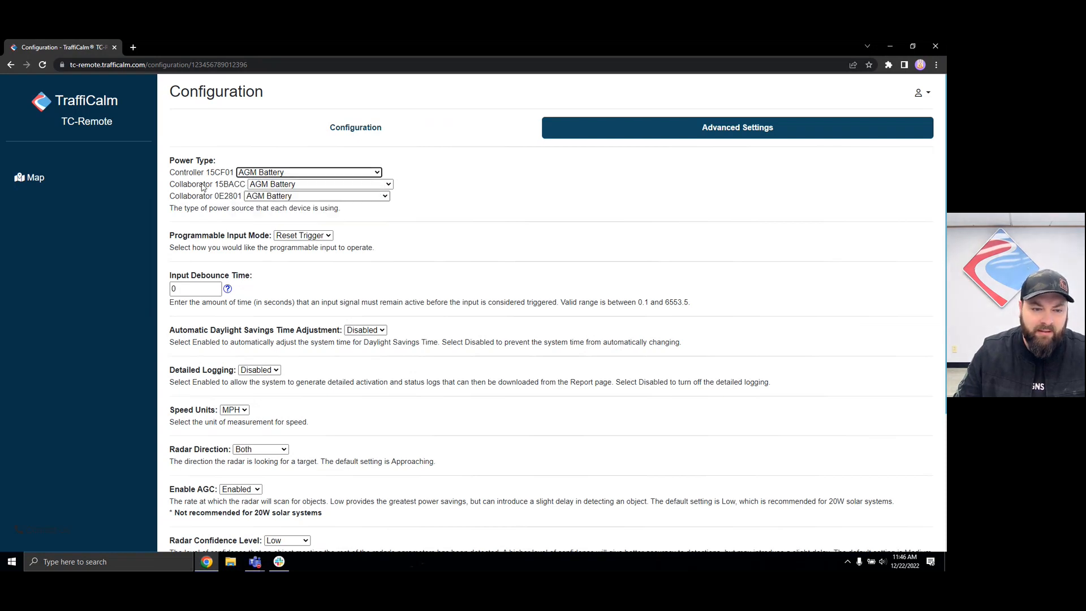
{"action": "left_click", "coordinate": [258, 172]}
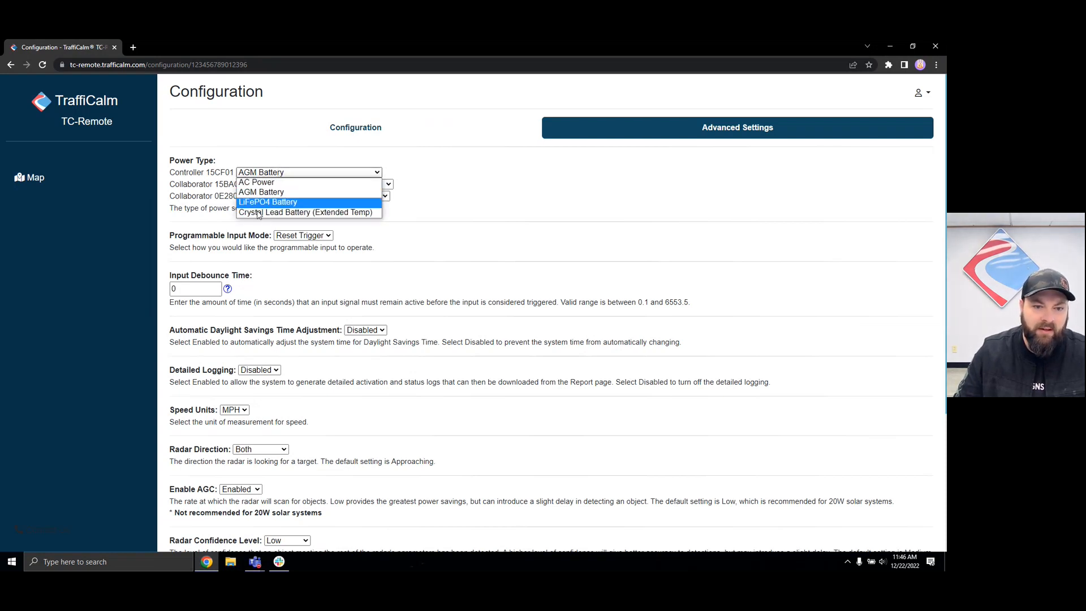
{"action": "left_click", "coordinate": [232, 206]}
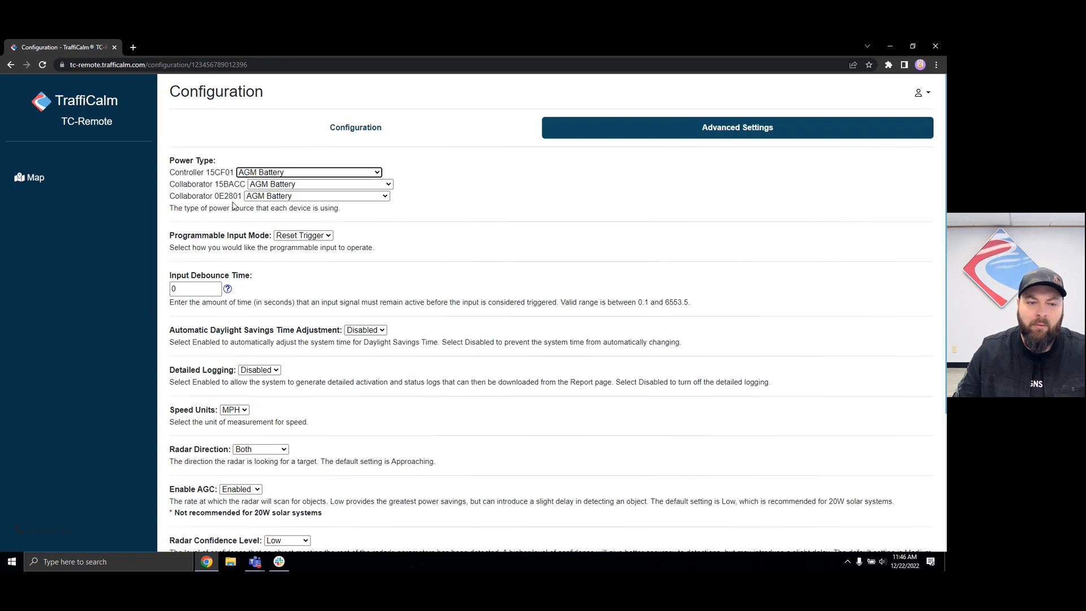
{"action": "left_click", "coordinate": [272, 174]}
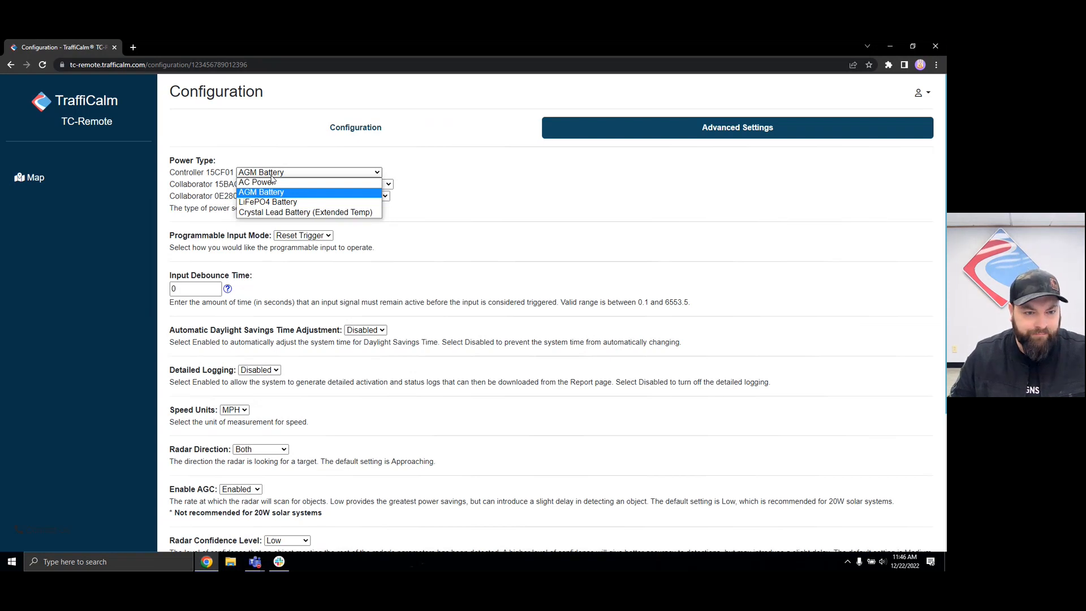
{"action": "left_click", "coordinate": [271, 177]}
{"action": "left_click", "coordinate": [437, 253]}
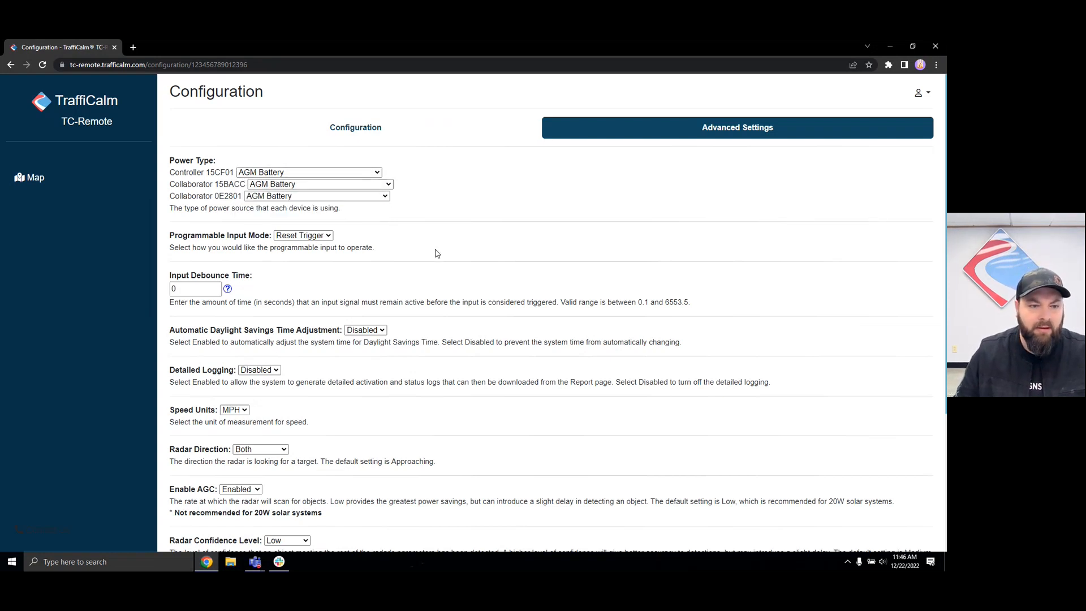
Review the Programmable Input Mode options and keep Reset Trigger
{"action": "scroll", "coordinate": [437, 252], "scroll_direction": "down", "scroll_amount": 1}
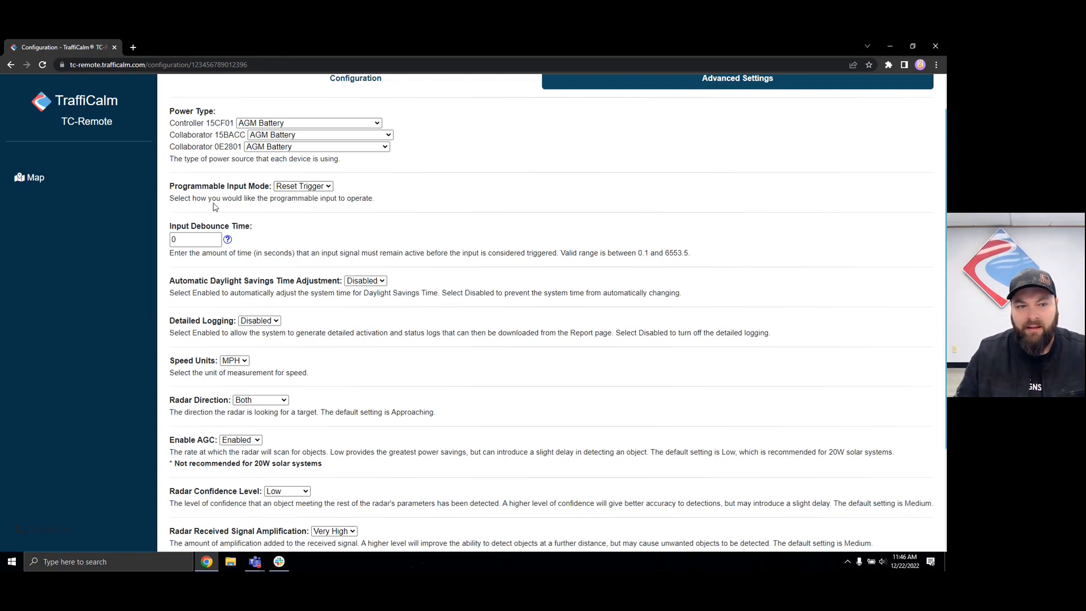
{"action": "left_click", "coordinate": [301, 188]}
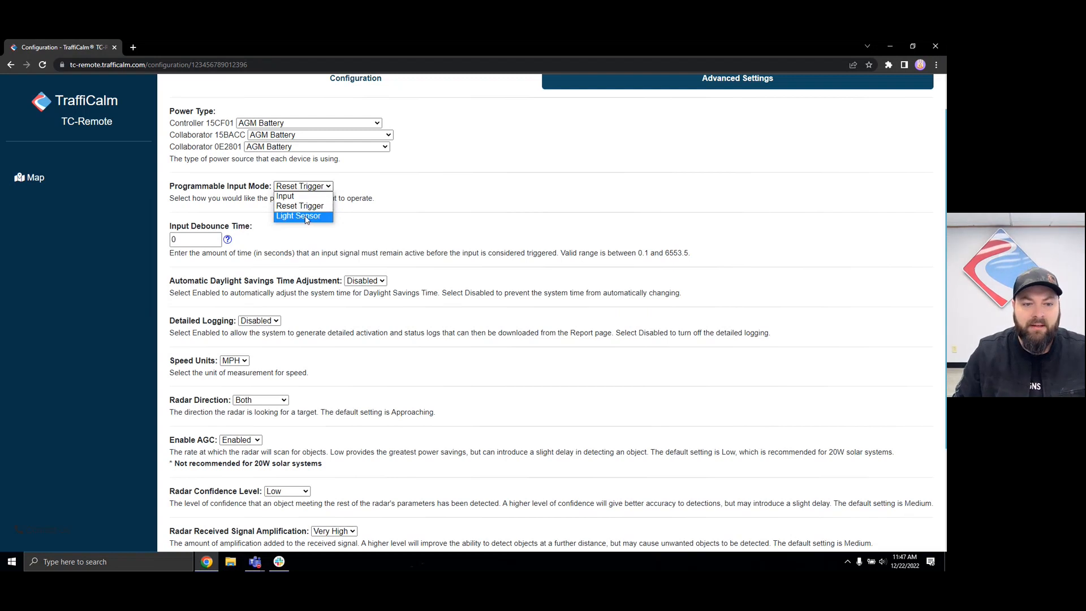
{"action": "left_click", "coordinate": [306, 204]}
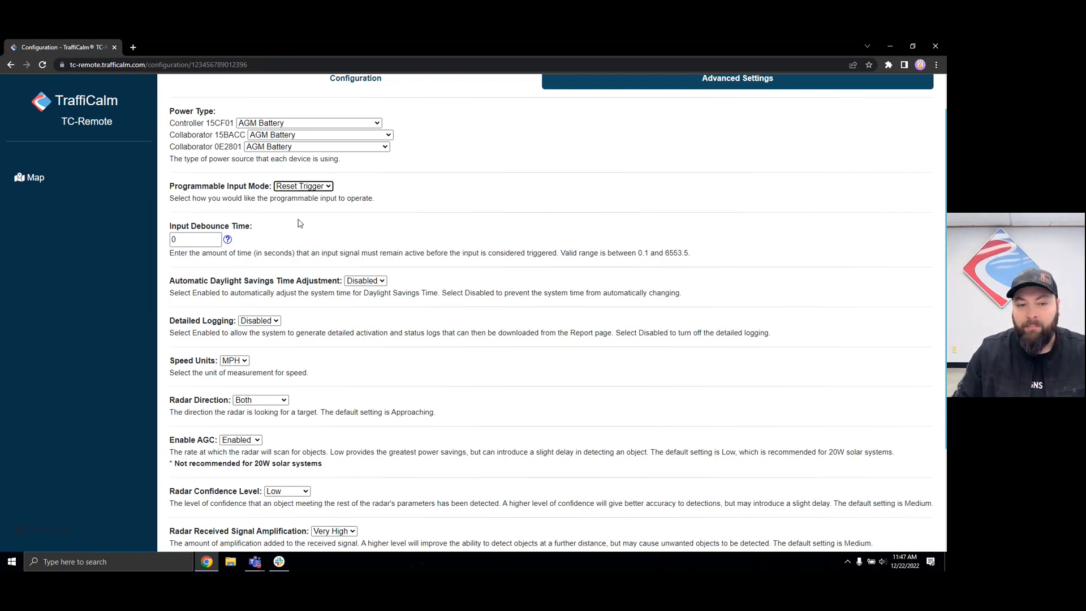
{"action": "left_click", "coordinate": [327, 192]}
{"action": "left_click", "coordinate": [418, 207]}
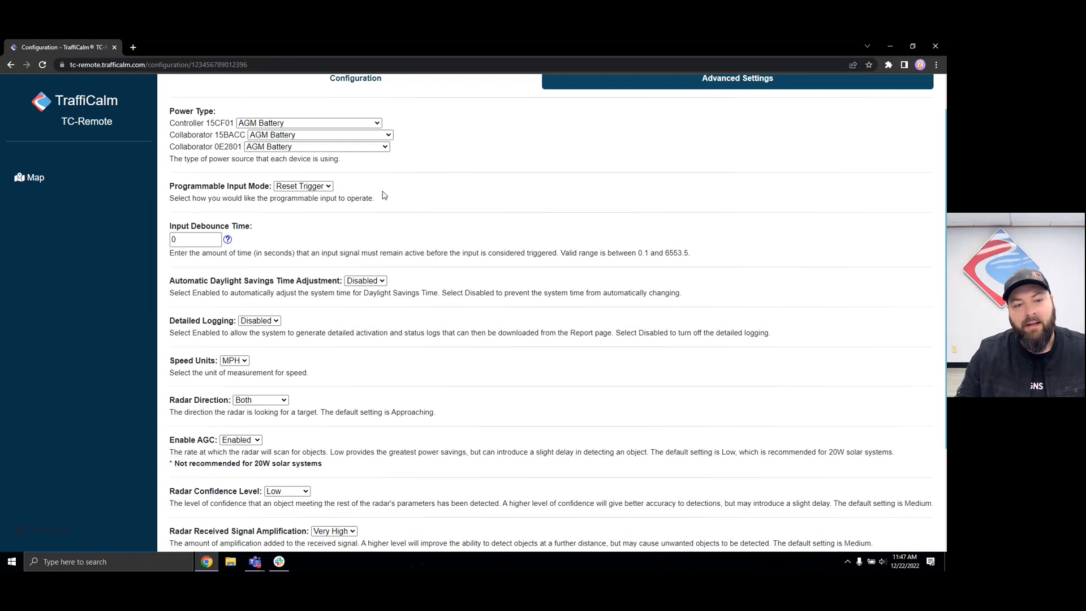
{"action": "left_click", "coordinate": [327, 187]}
{"action": "left_click", "coordinate": [340, 193]}
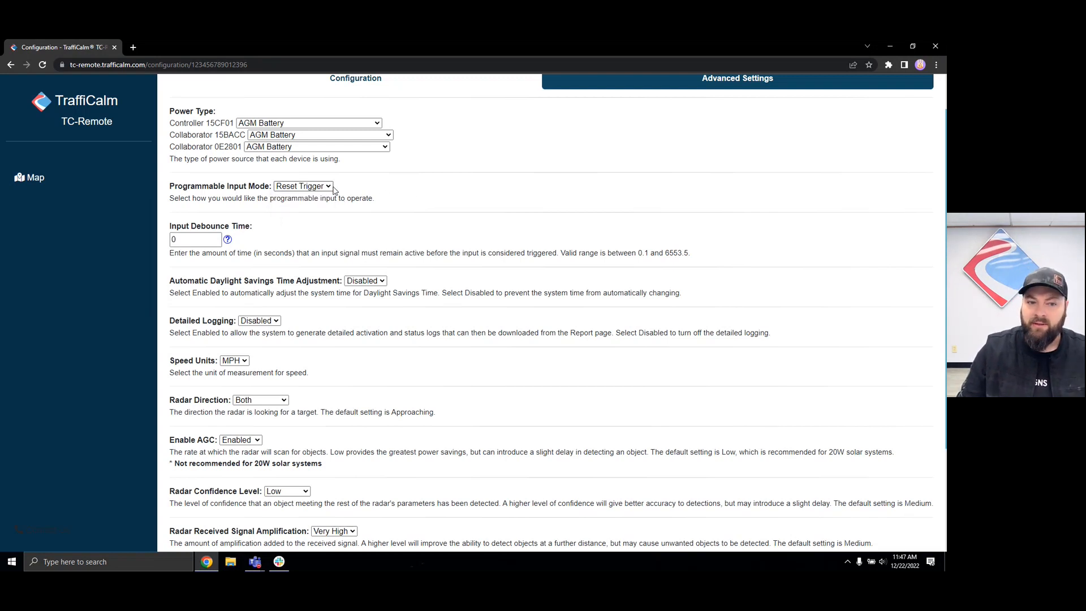
Switch the Programmable Input Mode to Input, and return it to Reset Trigger
{"action": "left_click", "coordinate": [317, 189]}
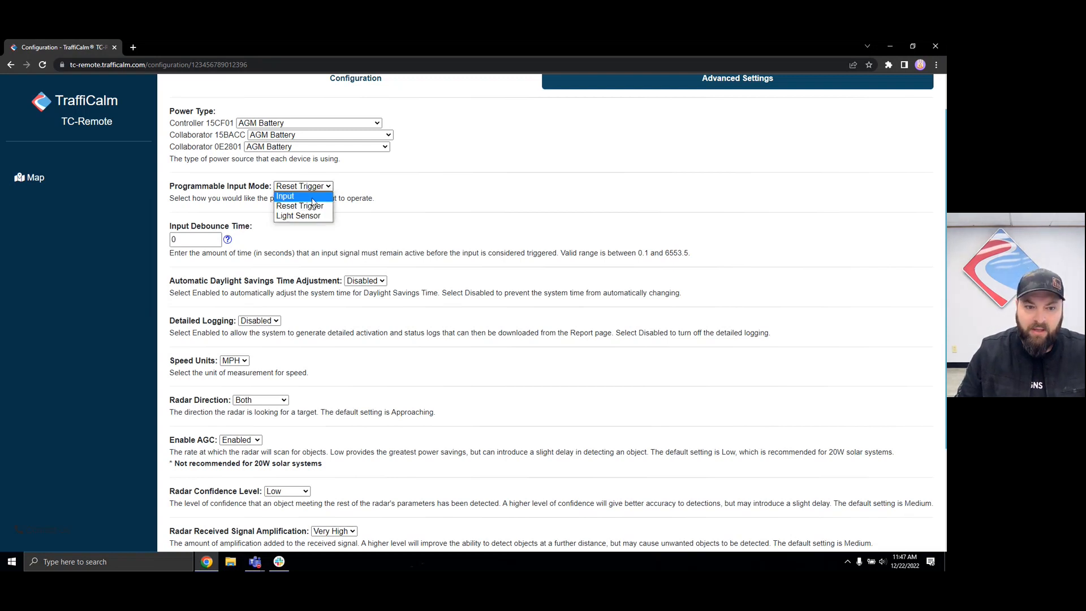
{"action": "left_click", "coordinate": [312, 197]}
{"action": "left_click", "coordinate": [289, 188]}
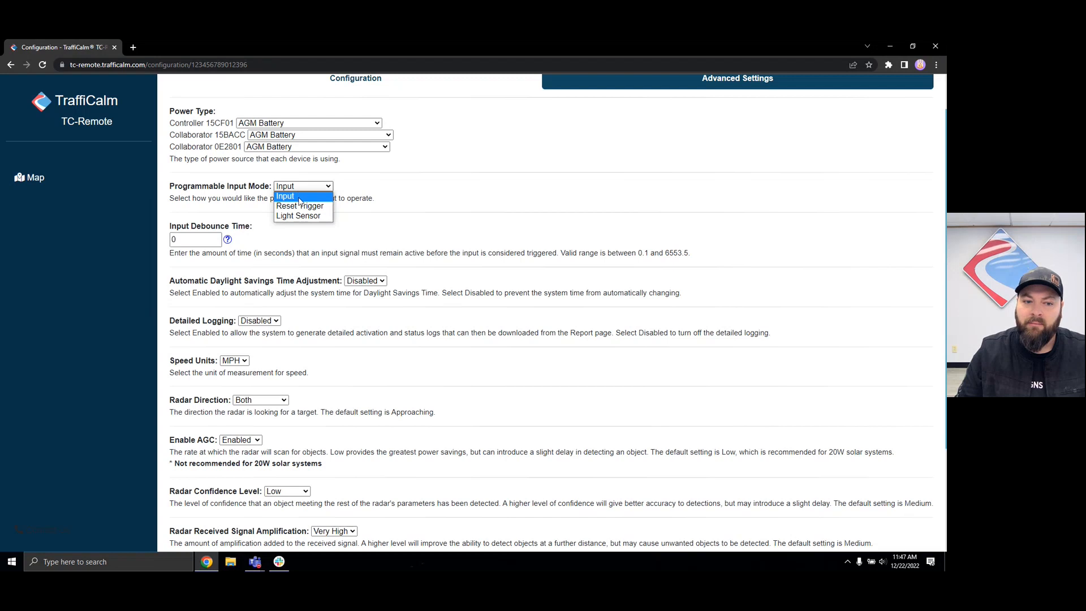
{"action": "left_click", "coordinate": [302, 209]}
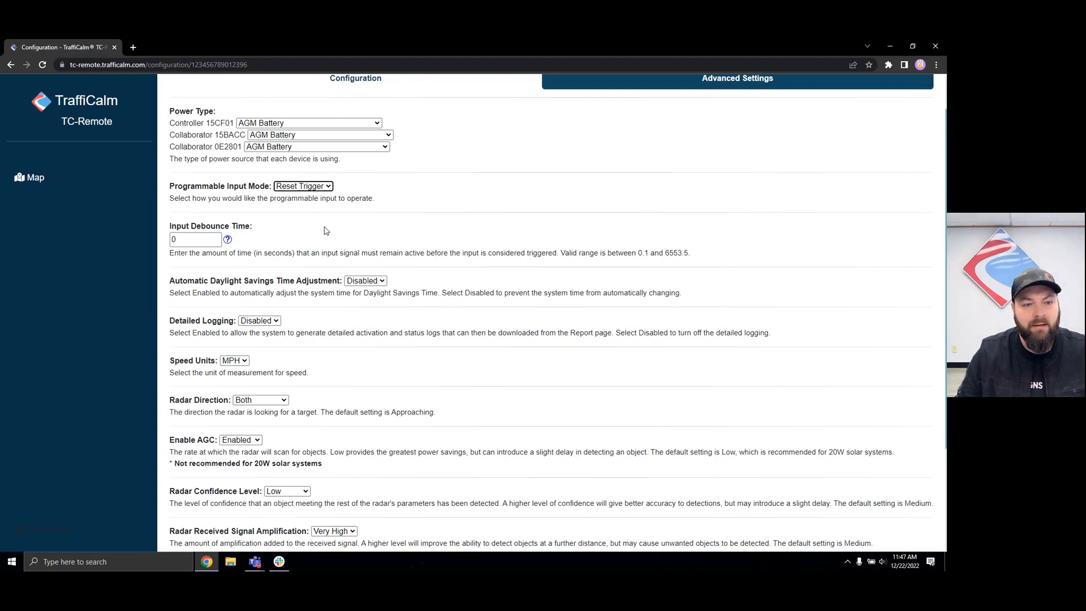
Look over the remaining advanced settings, from Input Debounce Time through the radar options down to Radar Diagnostic LEDs
{"action": "scroll", "coordinate": [326, 230], "scroll_direction": "down", "scroll_amount": 3}
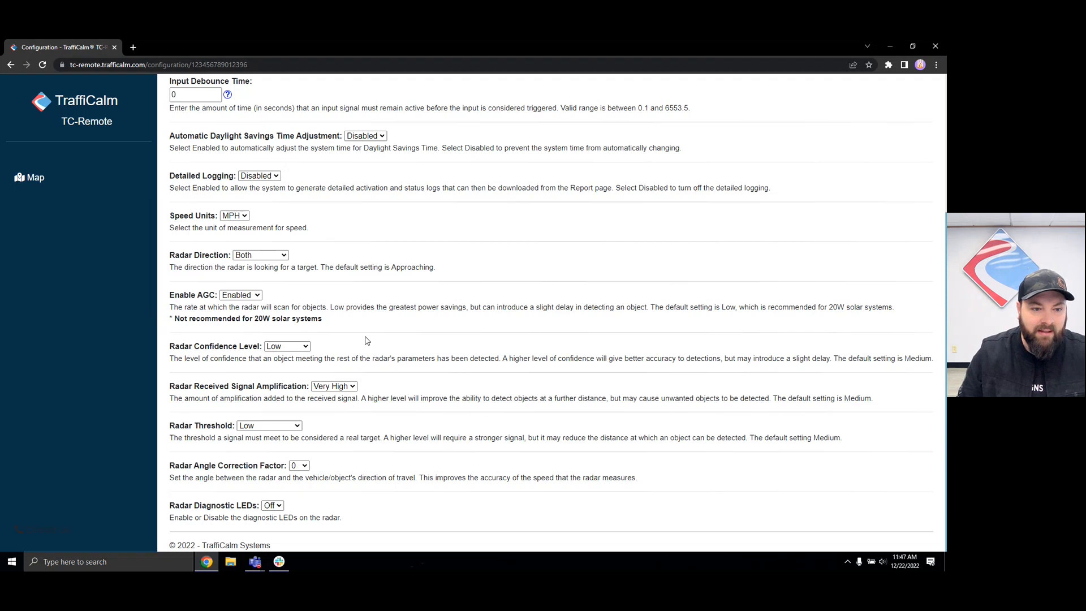
{"action": "scroll", "coordinate": [368, 341], "scroll_direction": "up", "scroll_amount": 1}
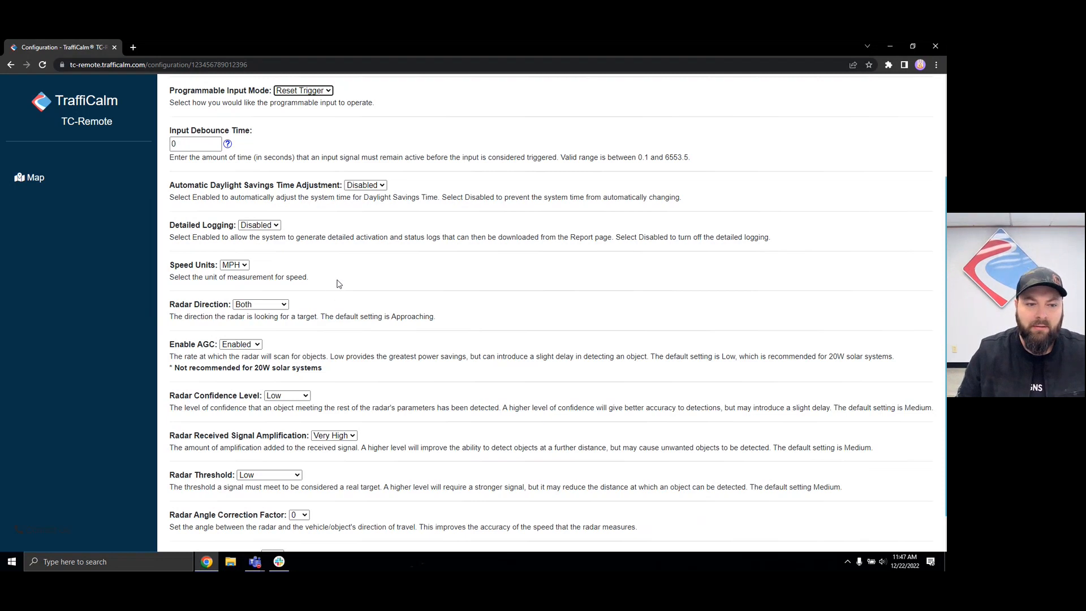
{"action": "scroll", "coordinate": [364, 306], "scroll_direction": "up", "scroll_amount": 3}
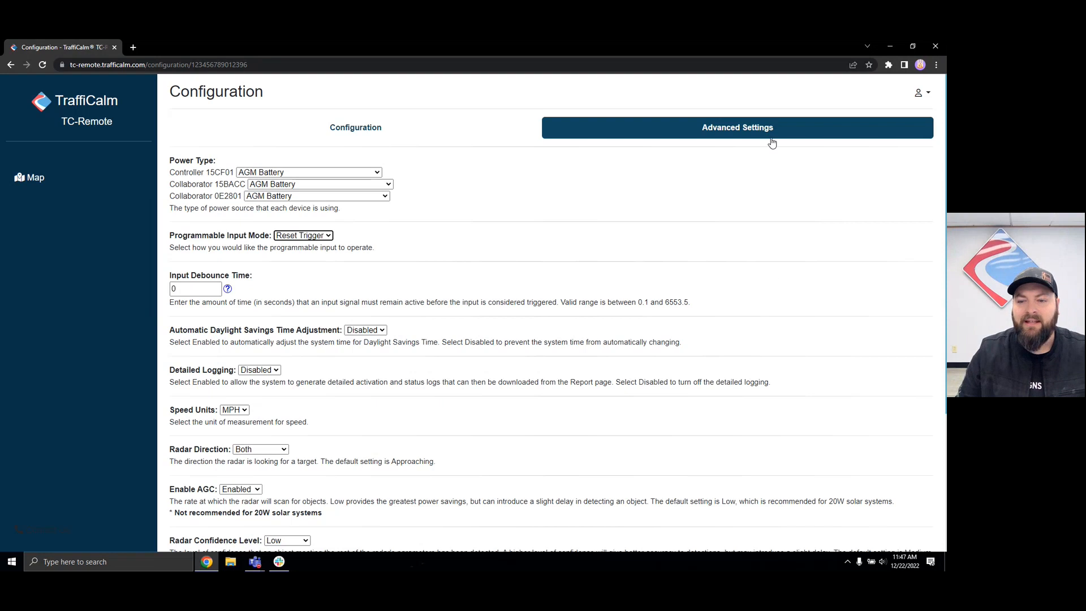
Return to the Push2Cross configuration and go back through its pages from Collaborator Setup to Device Type
{"action": "left_click", "coordinate": [384, 134]}
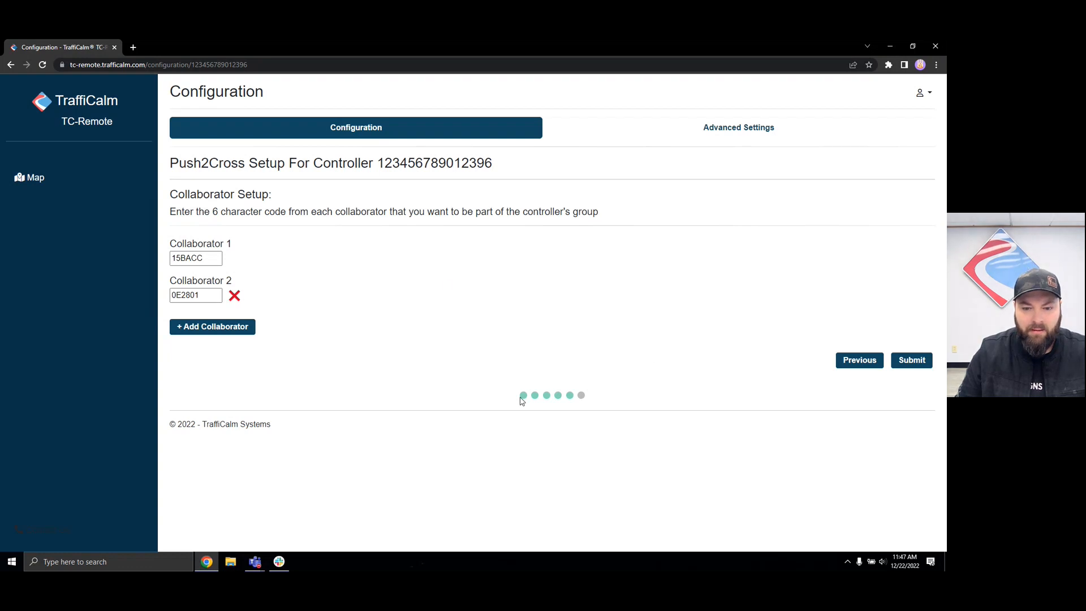
{"action": "left_click", "coordinate": [842, 363]}
{"action": "left_click", "coordinate": [854, 422]}
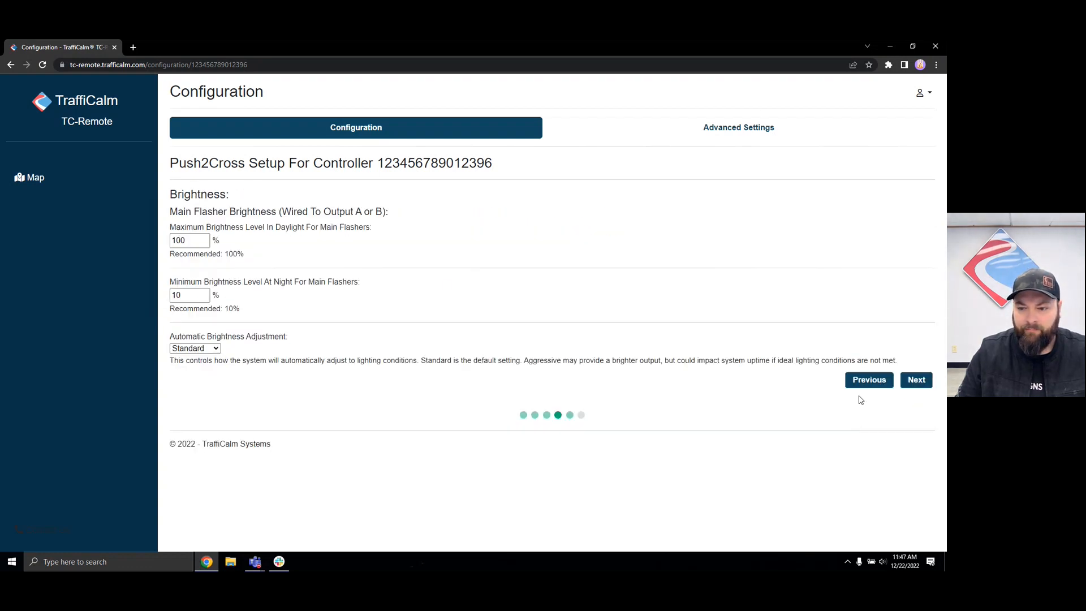
{"action": "left_click", "coordinate": [865, 389]}
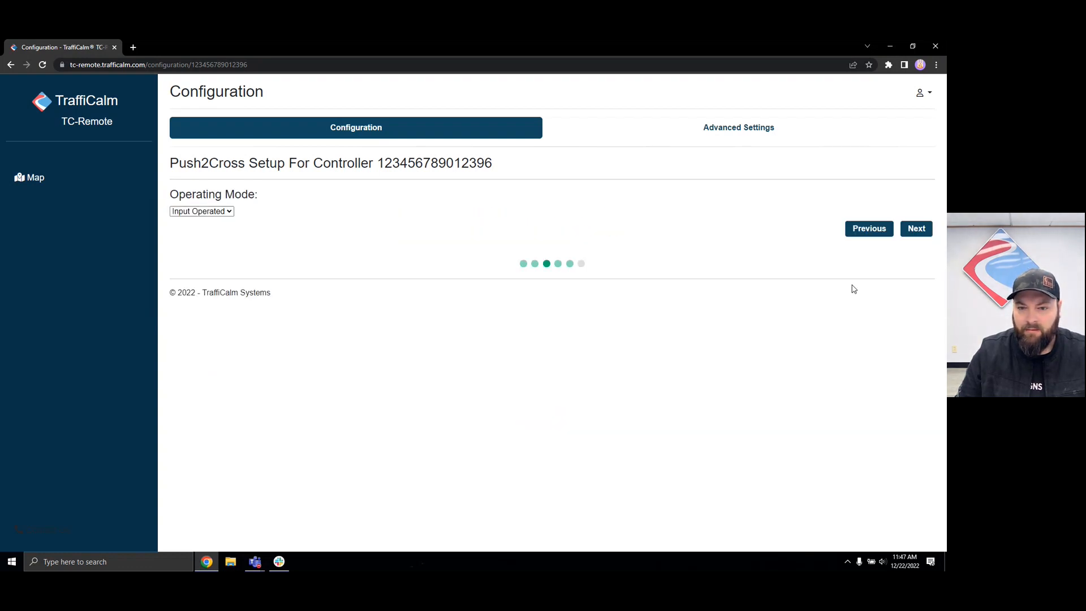
{"action": "left_click", "coordinate": [855, 229]}
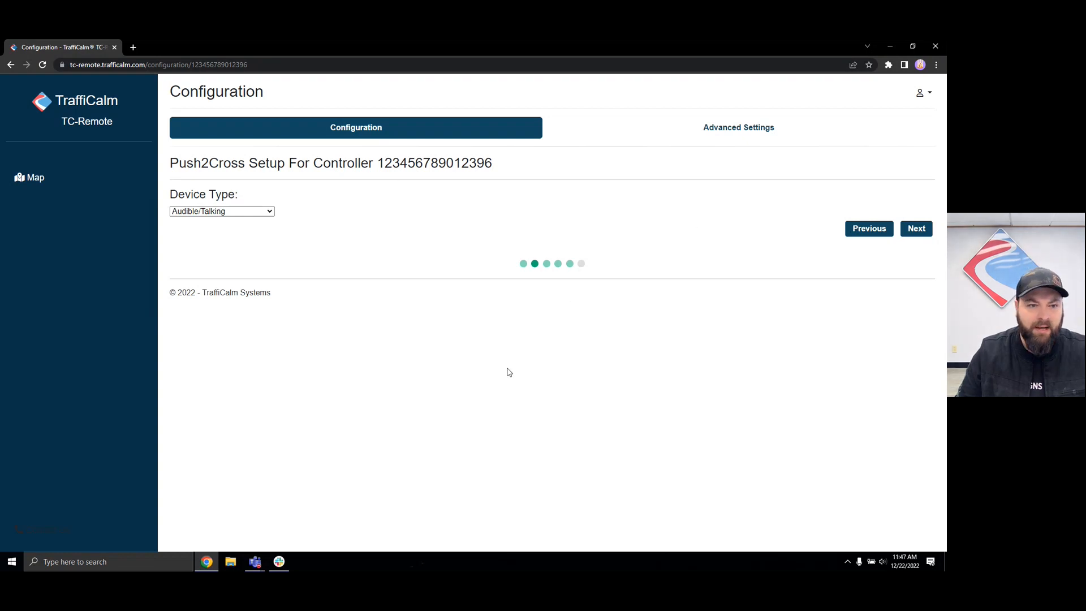
Reopen the Advanced Settings and look through the full list for the Push2Cross controller
{"action": "left_click", "coordinate": [718, 131]}
{"action": "scroll", "coordinate": [374, 234], "scroll_direction": "down", "scroll_amount": 5}
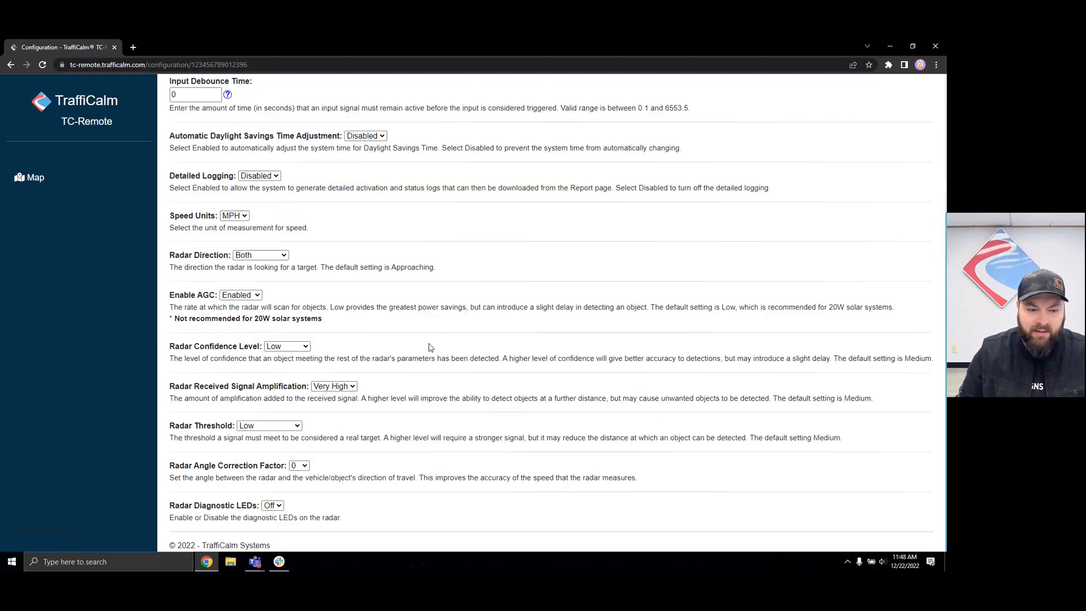
{"action": "scroll", "coordinate": [373, 235], "scroll_direction": "up", "scroll_amount": 4}
{"action": "scroll", "coordinate": [373, 235], "scroll_direction": "up", "scroll_amount": 1}
Review the Push2Cross configuration pages from System Name through Operating Mode and Brightness to Collaborator Setup
{"action": "left_click", "coordinate": [375, 127]}
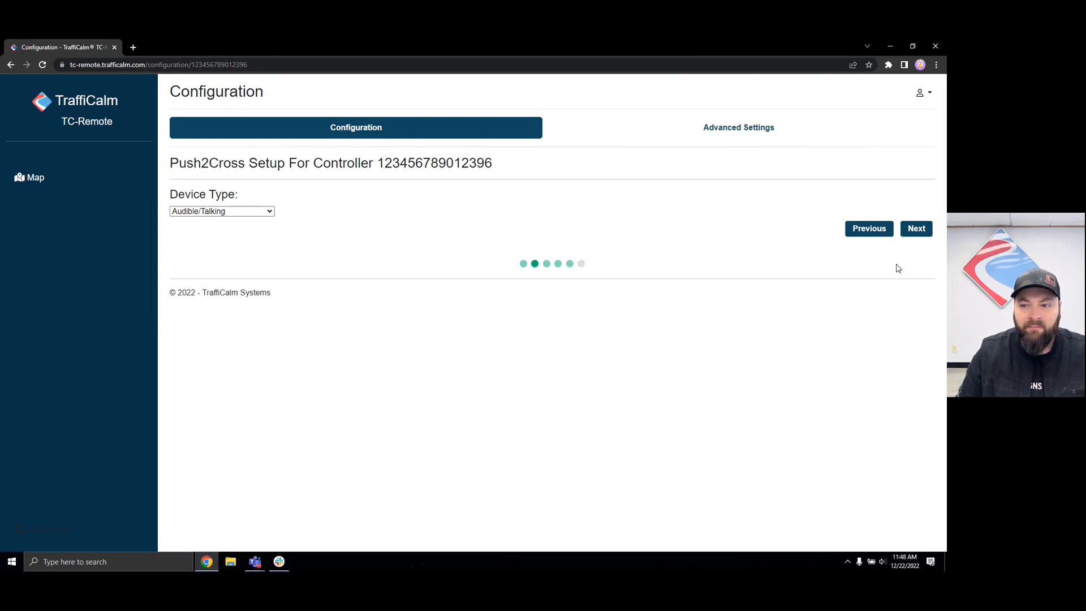
{"action": "left_click", "coordinate": [854, 236]}
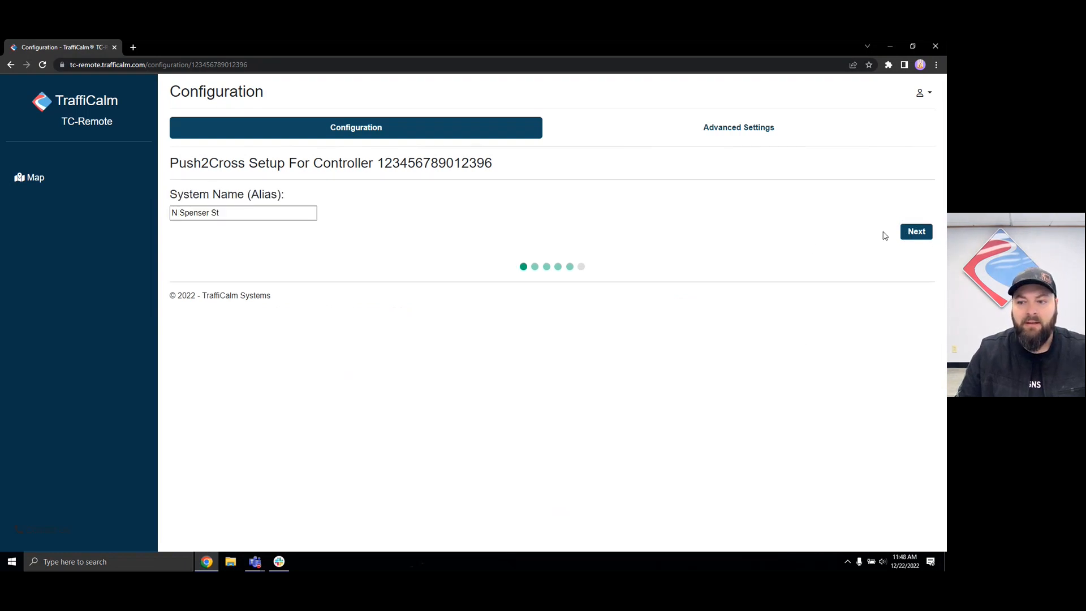
{"action": "left_click", "coordinate": [914, 235]}
{"action": "left_click", "coordinate": [913, 235]}
{"action": "left_click", "coordinate": [913, 235]}
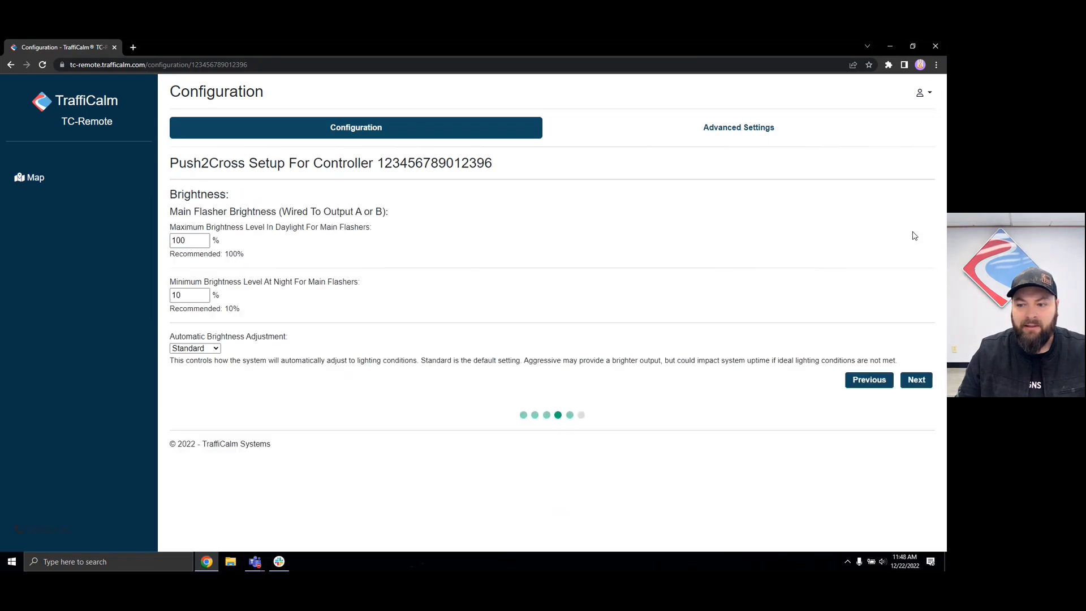
{"action": "left_click", "coordinate": [910, 384]}
{"action": "left_click", "coordinate": [912, 416]}
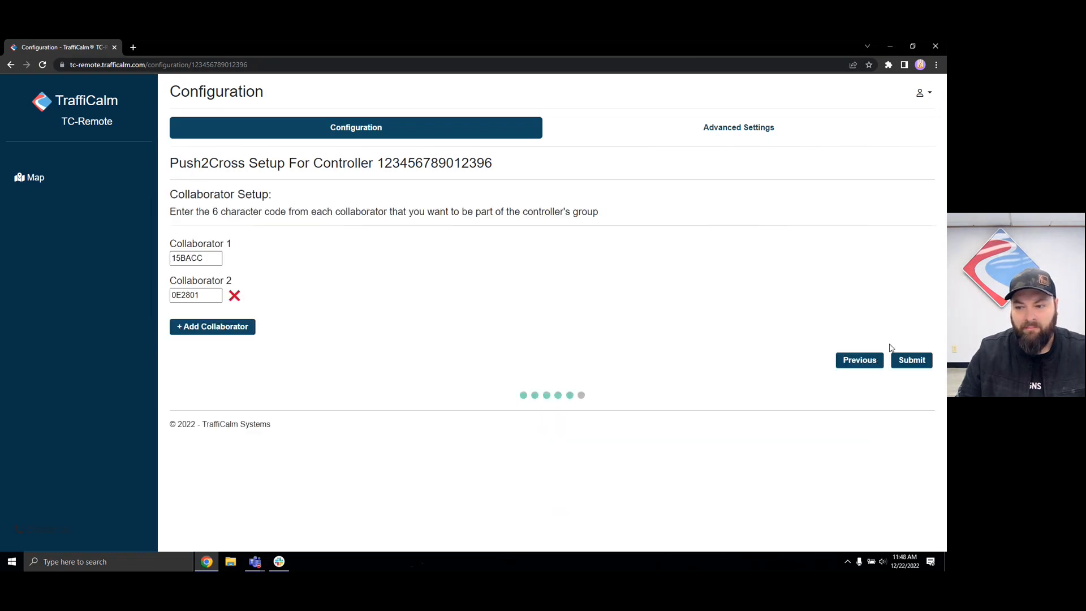
Check the Advanced Settings once more from the Collaborator Setup page, including the radar settings at the end
{"action": "left_click", "coordinate": [712, 132]}
{"action": "scroll", "coordinate": [475, 269], "scroll_direction": "down", "scroll_amount": 3}
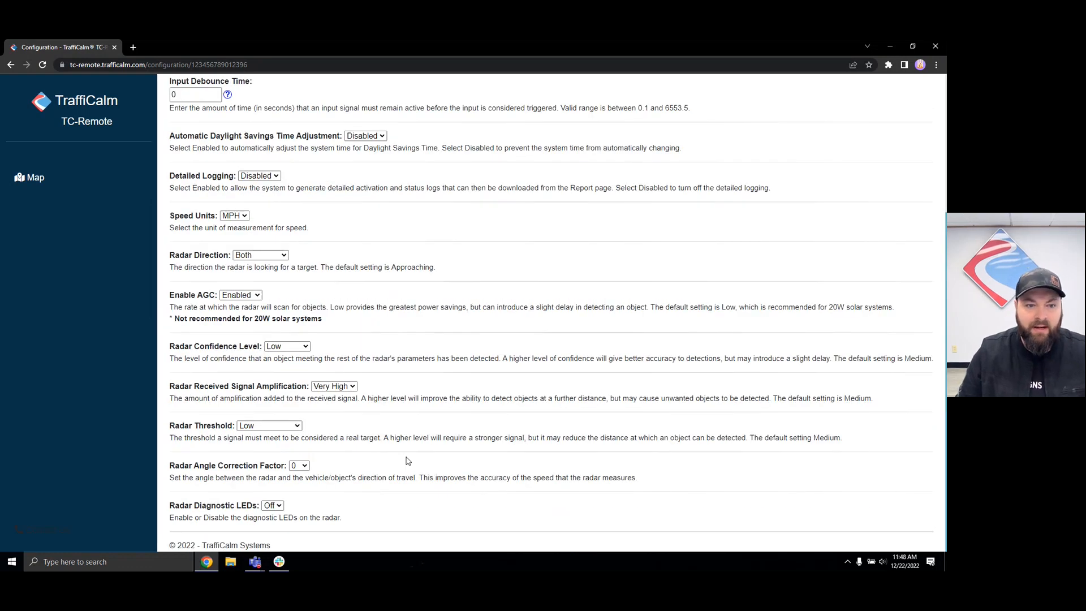
{"action": "scroll", "coordinate": [401, 437], "scroll_direction": "up", "scroll_amount": 3}
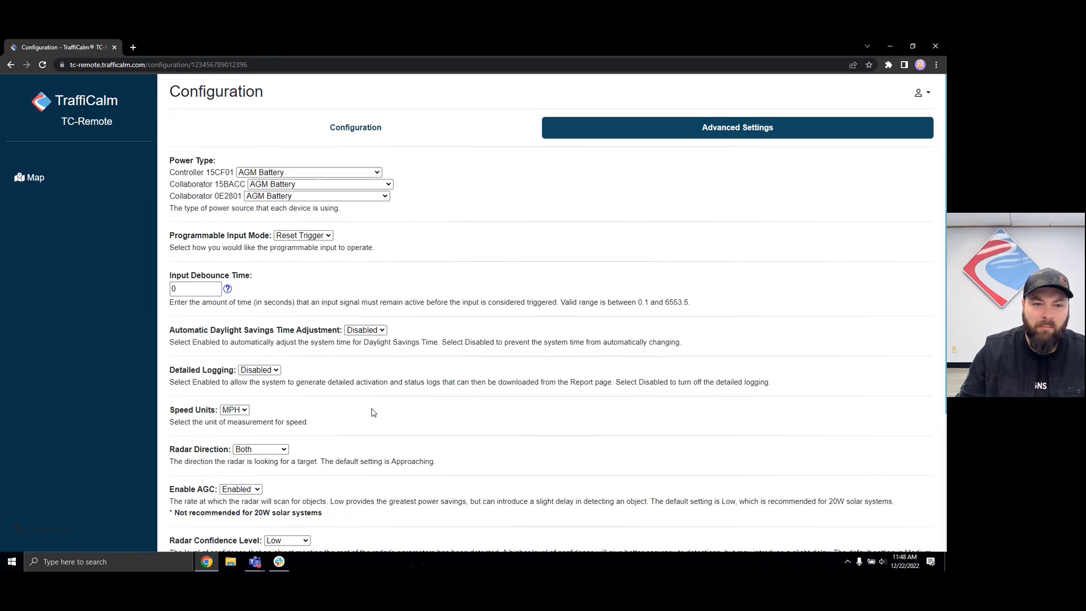
Return to Collaborator Setup and leave the Push2Cross configuration for the map without submitting, accepting the loss of unsaved changes
{"action": "left_click", "coordinate": [340, 126]}
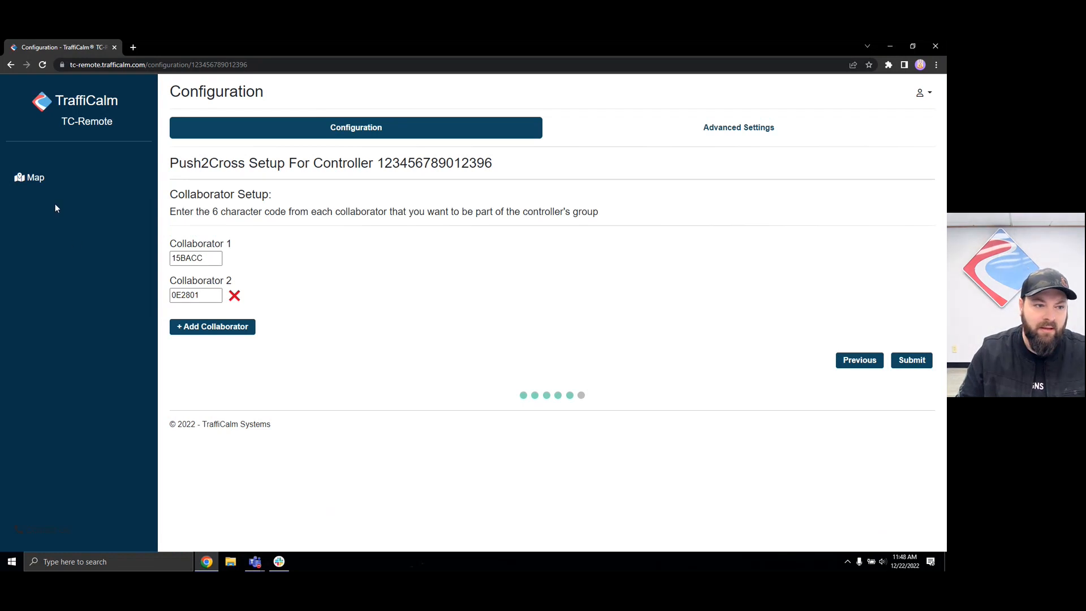
{"action": "left_click", "coordinate": [36, 180]}
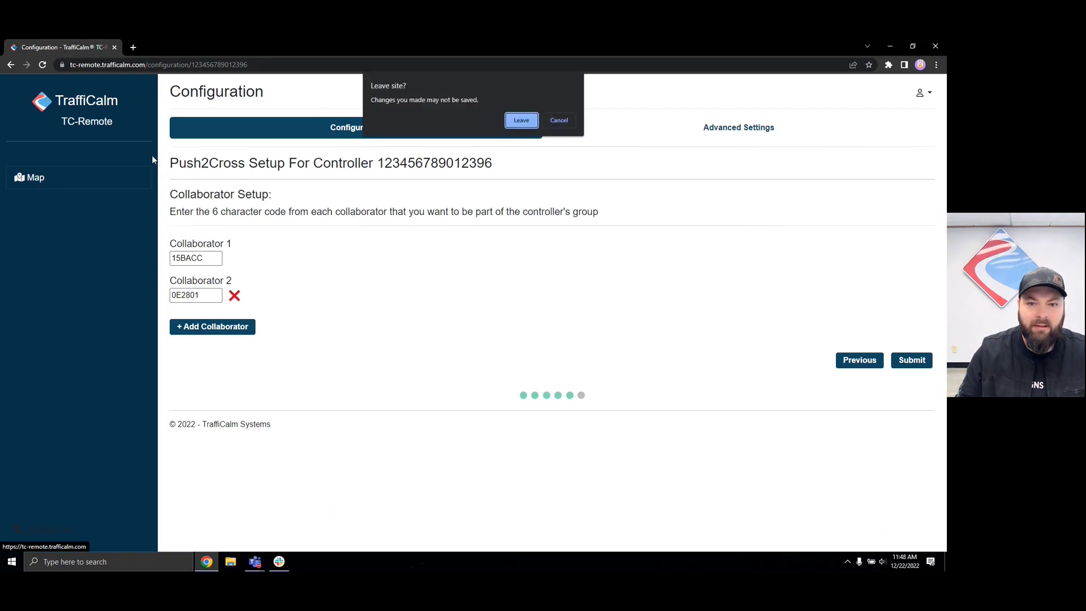
{"action": "left_click", "coordinate": [559, 121]}
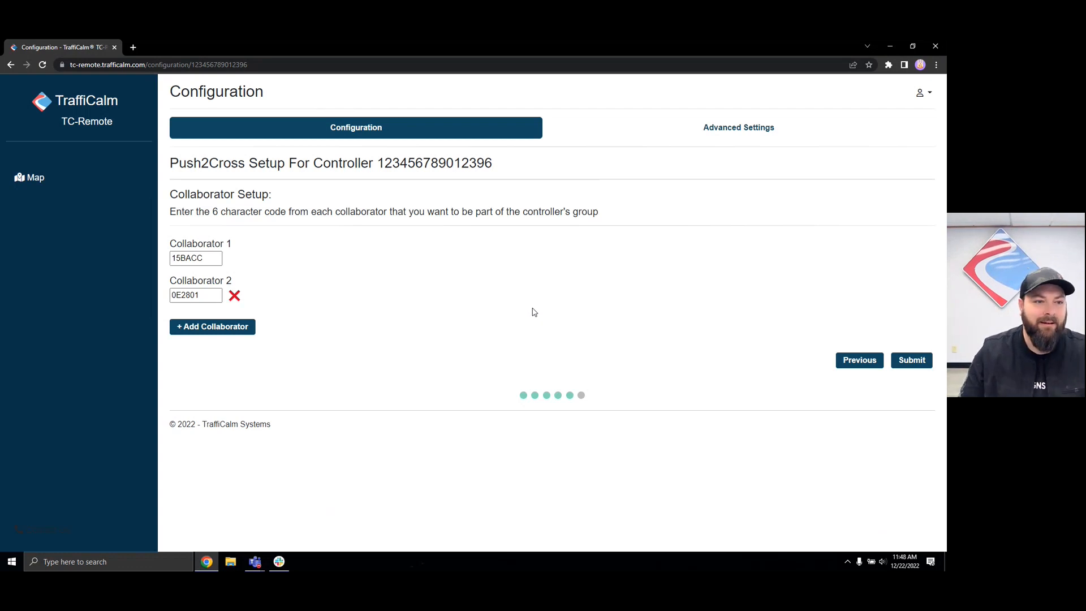
{"action": "left_click", "coordinate": [35, 179]}
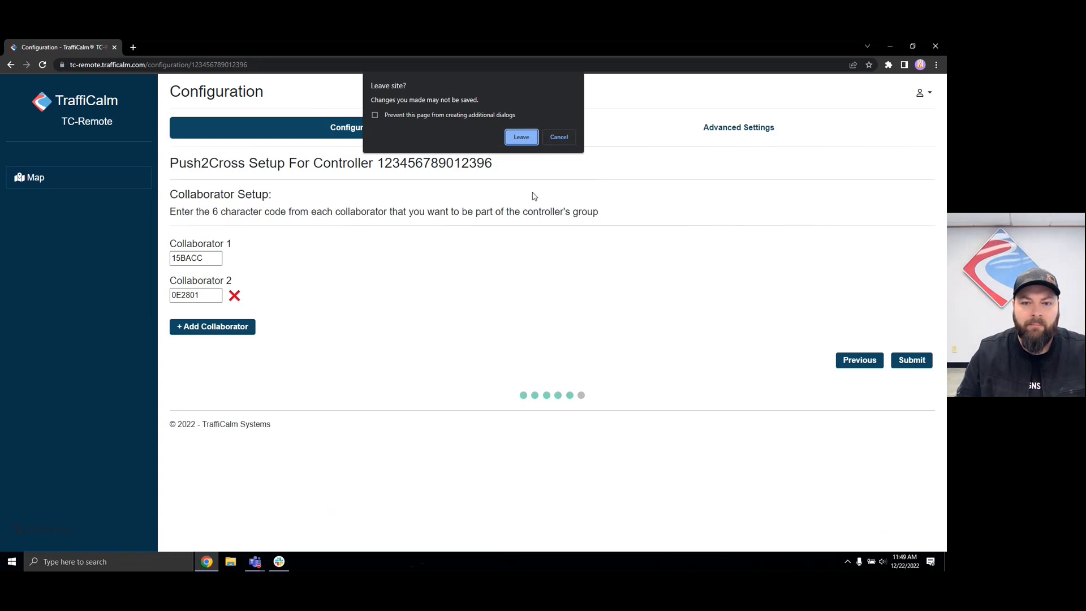
{"action": "left_click", "coordinate": [552, 139]}
{"action": "left_click", "coordinate": [29, 177]}
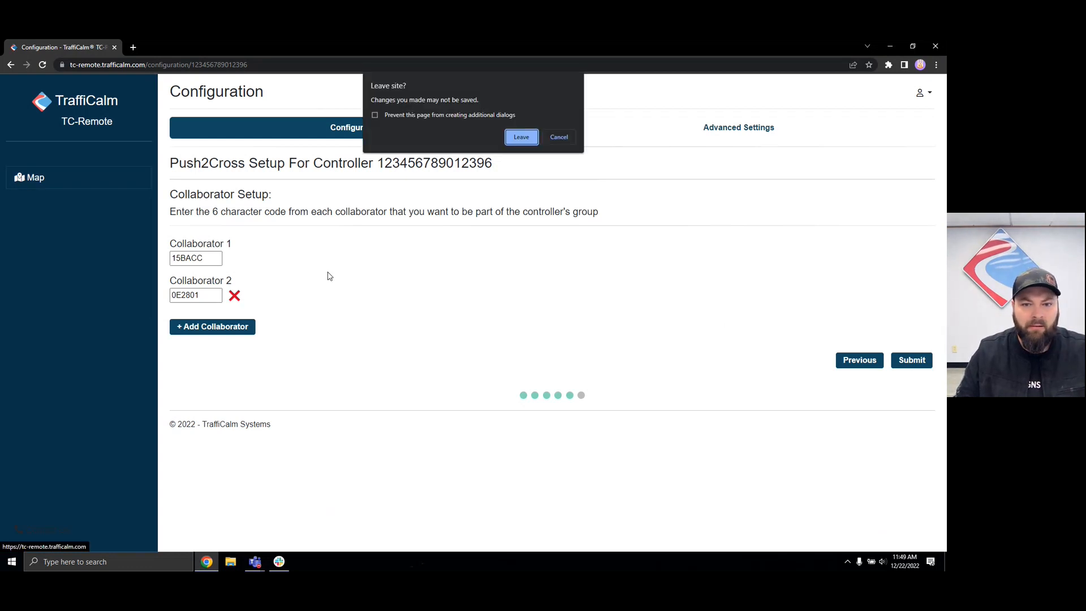
{"action": "left_click", "coordinate": [520, 138]}
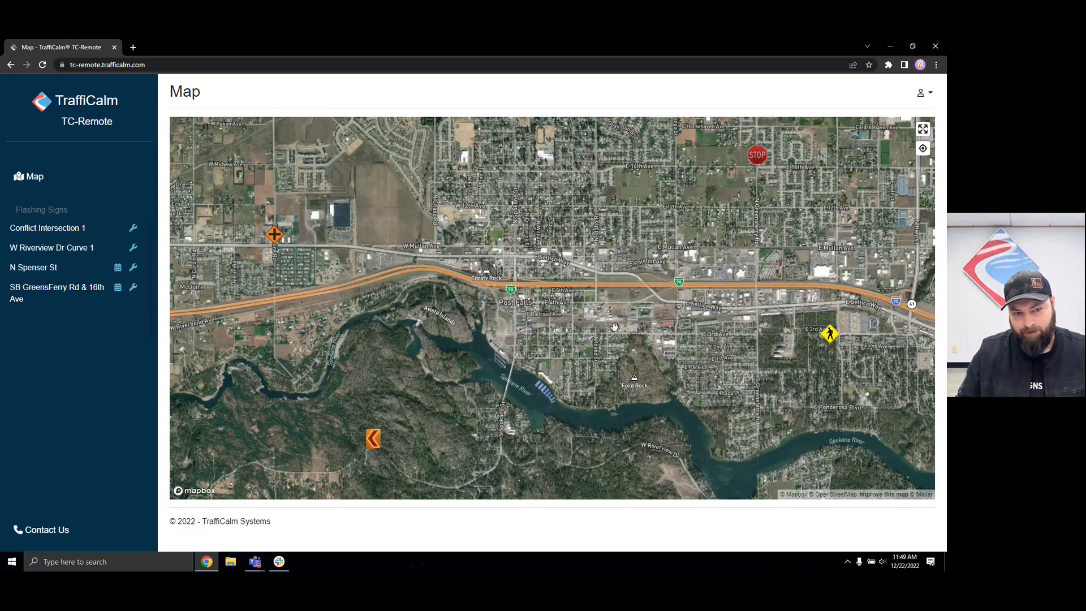
Open the configuration of the W Riverview Dr Curve 1 chevron sign and review its Operating Mode options, keeping Radar Operated
{"action": "left_click", "coordinate": [374, 439]}
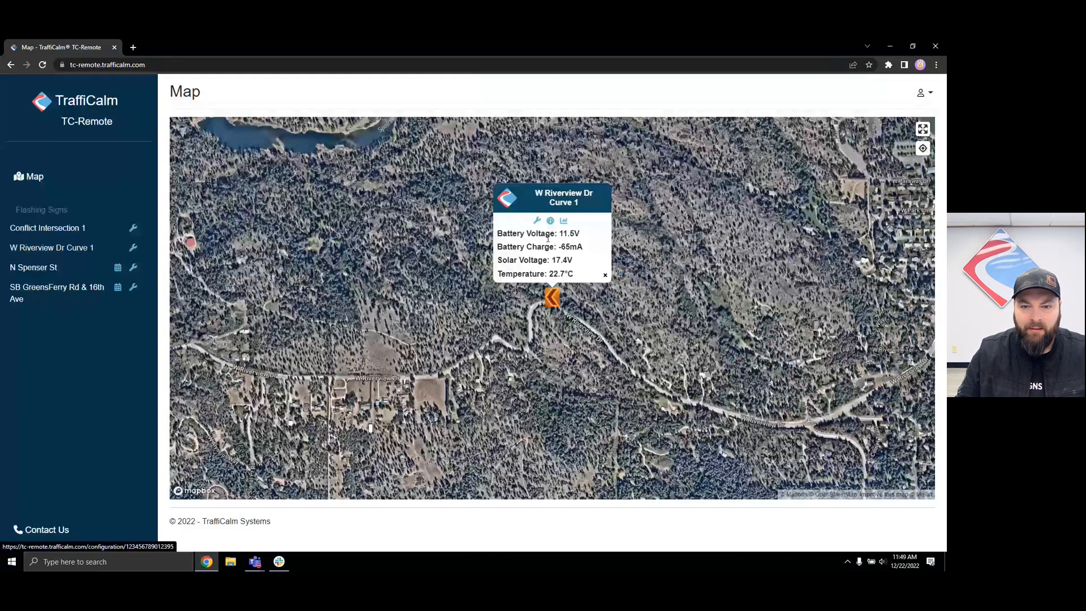
{"action": "left_click", "coordinate": [525, 230]}
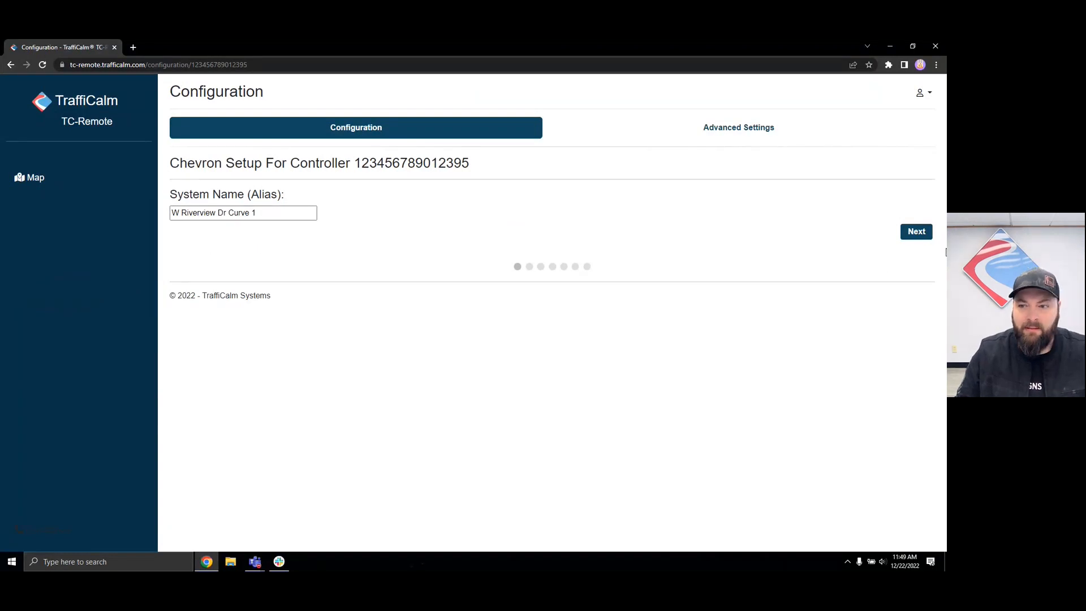
{"action": "left_click", "coordinate": [913, 240]}
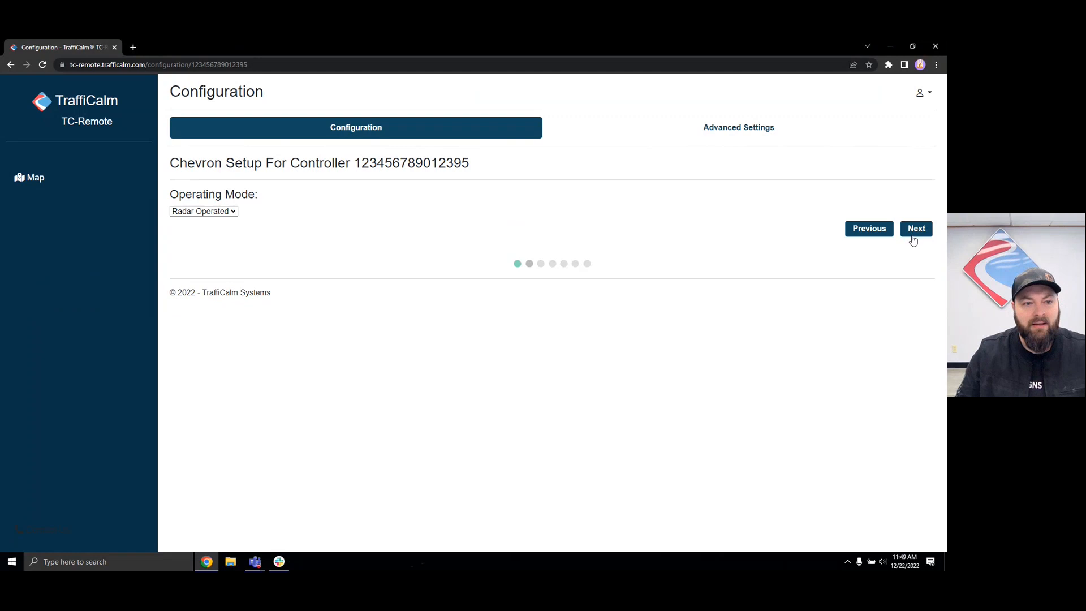
{"action": "left_click", "coordinate": [219, 212]}
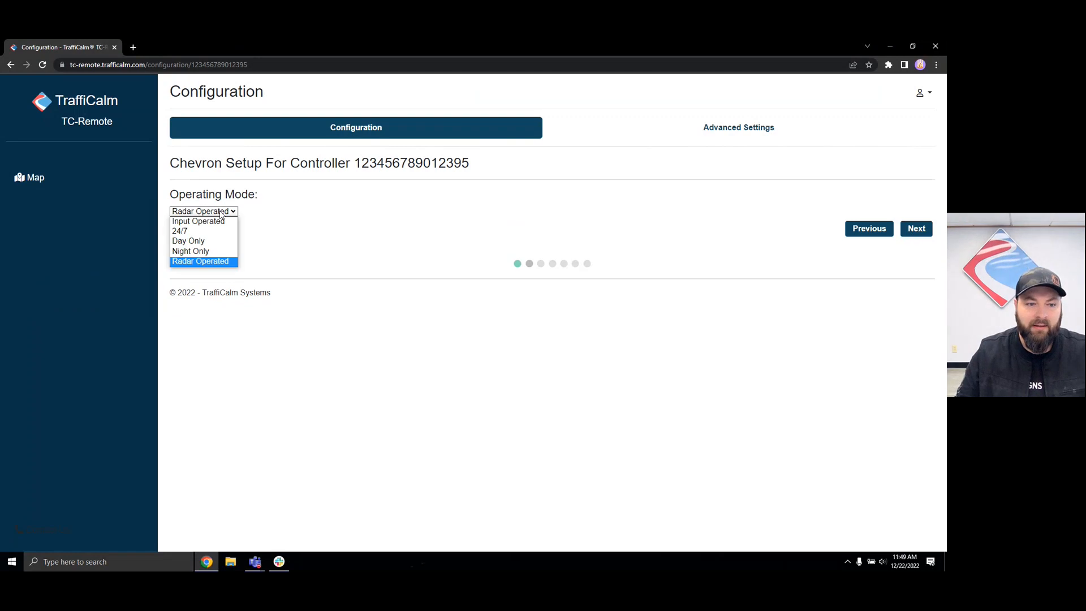
{"action": "left_click", "coordinate": [218, 263]}
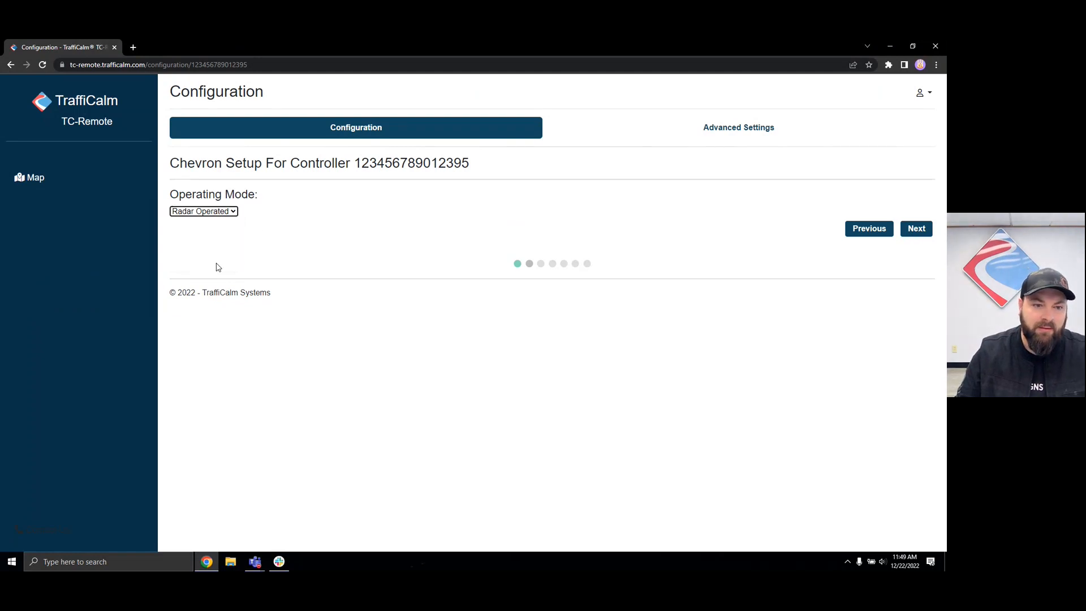
Continue past the chevron attachment question, keeping Yes, and examine the Warning Sign Brightness and Chevron Brightness settings
{"action": "left_click", "coordinate": [910, 235]}
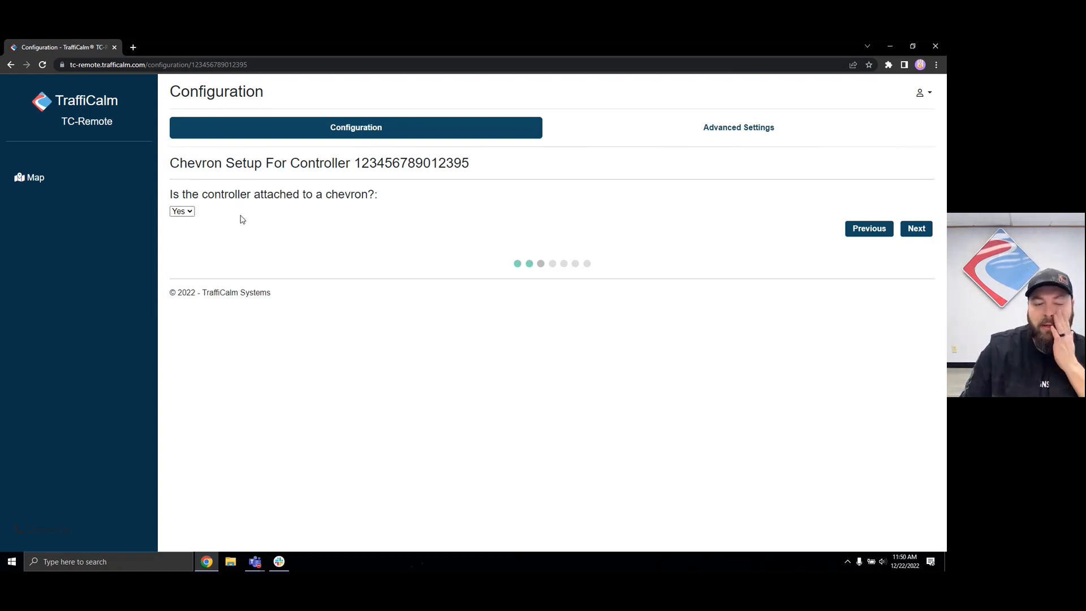
{"action": "mouse_move", "coordinate": [221, 212]}
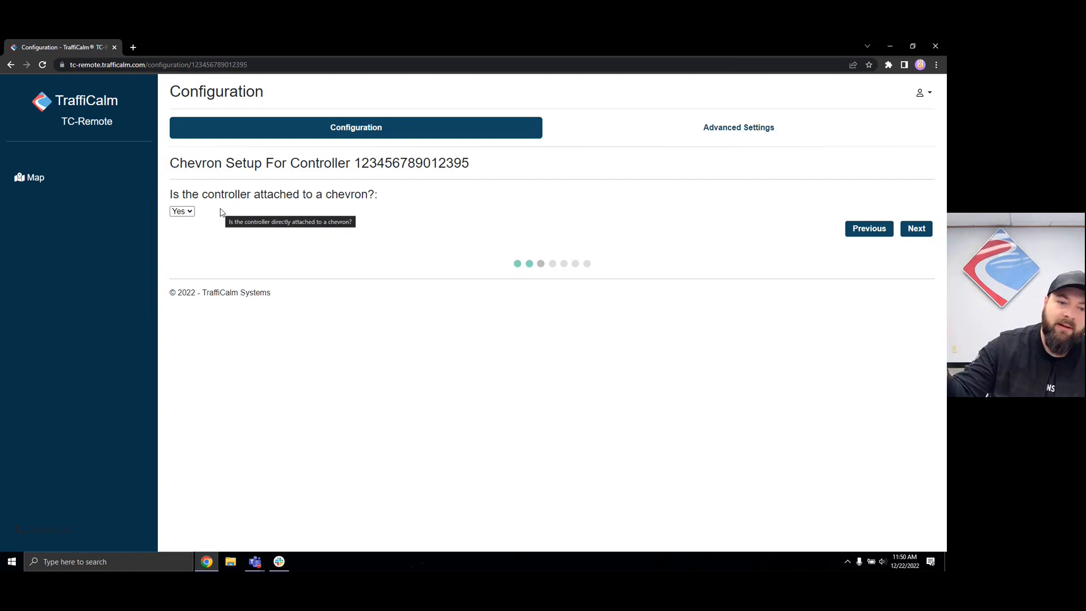
{"action": "left_click", "coordinate": [917, 232]}
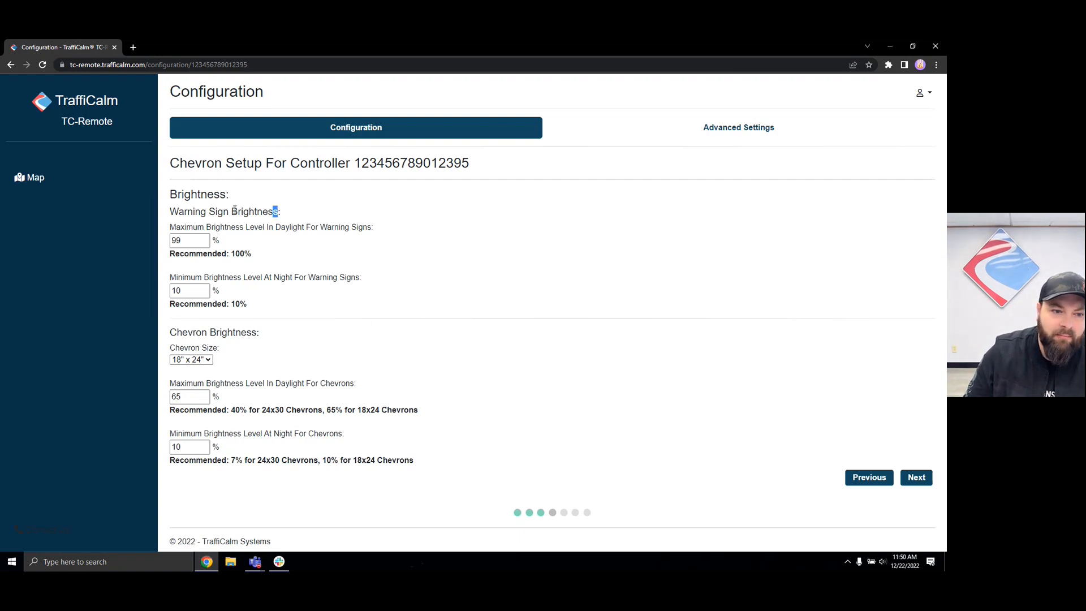
{"action": "key", "text": "ctrl+a"}
{"action": "left_click", "coordinate": [339, 304]}
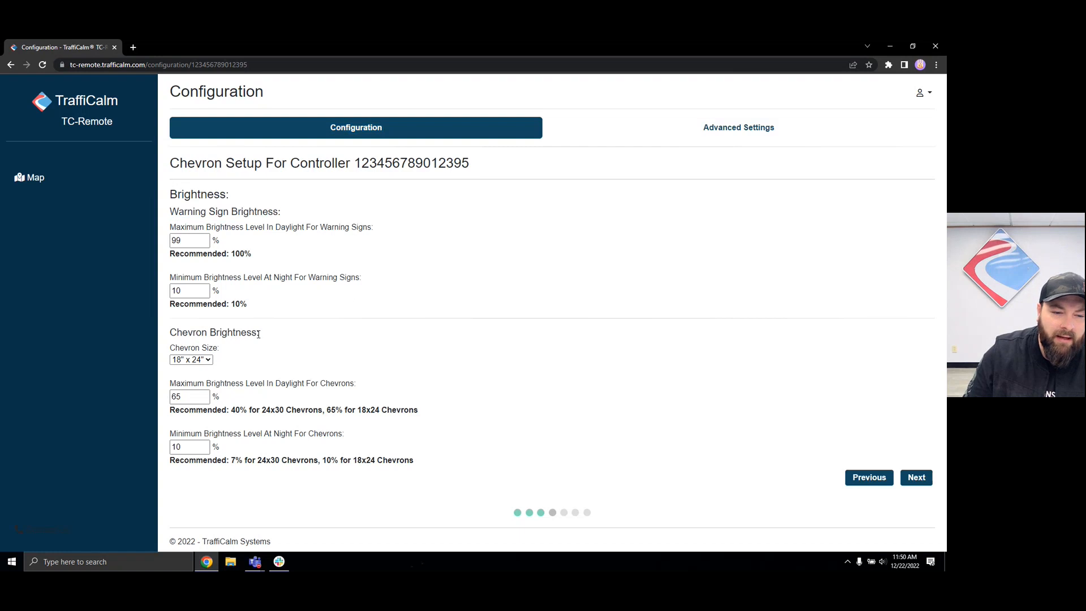
{"action": "left_click_drag", "start_coordinate": [257, 332], "coordinate": [170, 333]}
{"action": "left_click", "coordinate": [352, 351]}
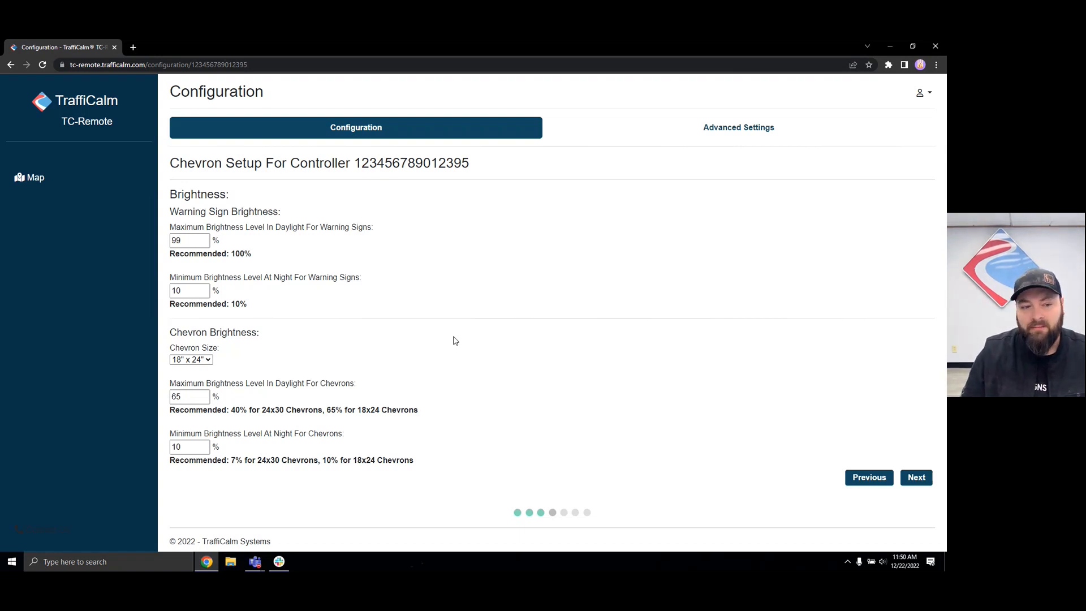
Leave the chevron configuration without saving, and open and look over the schedule of the SB GreensFerry Rd & 16th Ave sign
{"action": "left_click", "coordinate": [38, 182]}
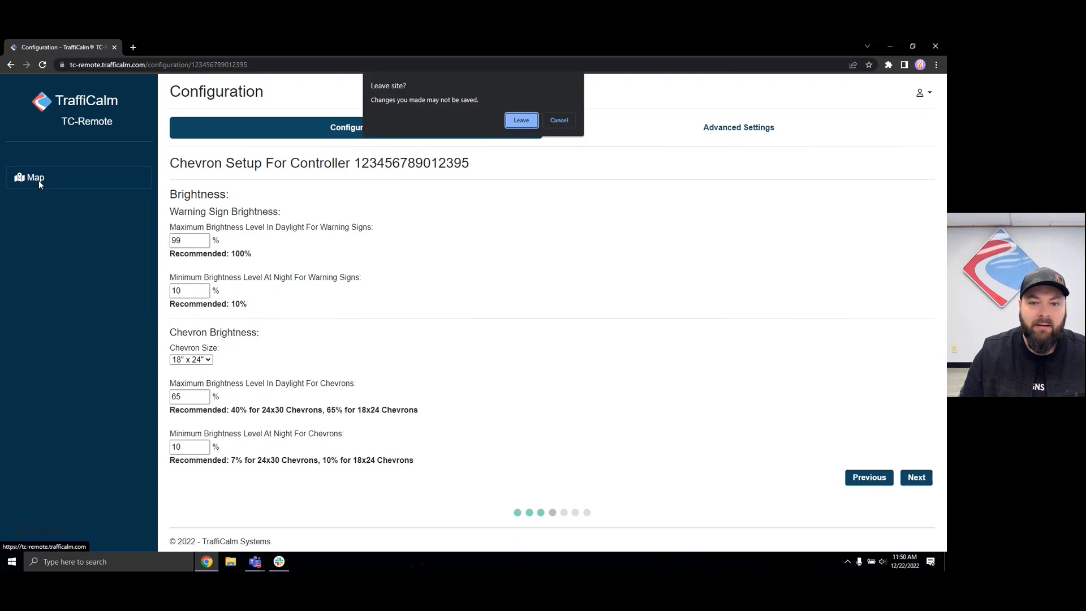
{"action": "left_click", "coordinate": [520, 120]}
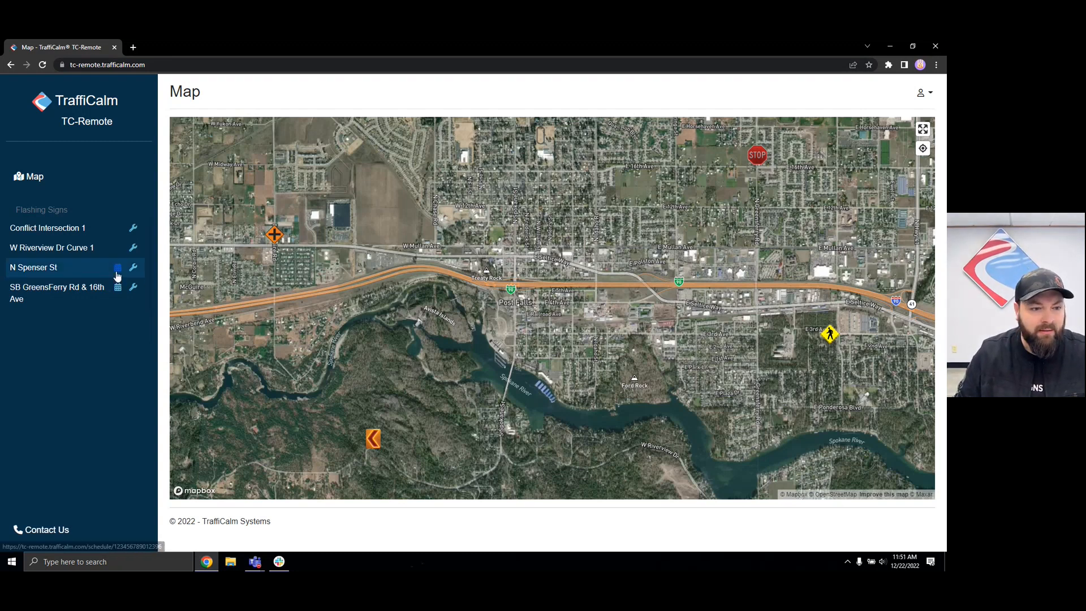
{"action": "left_click", "coordinate": [66, 301]}
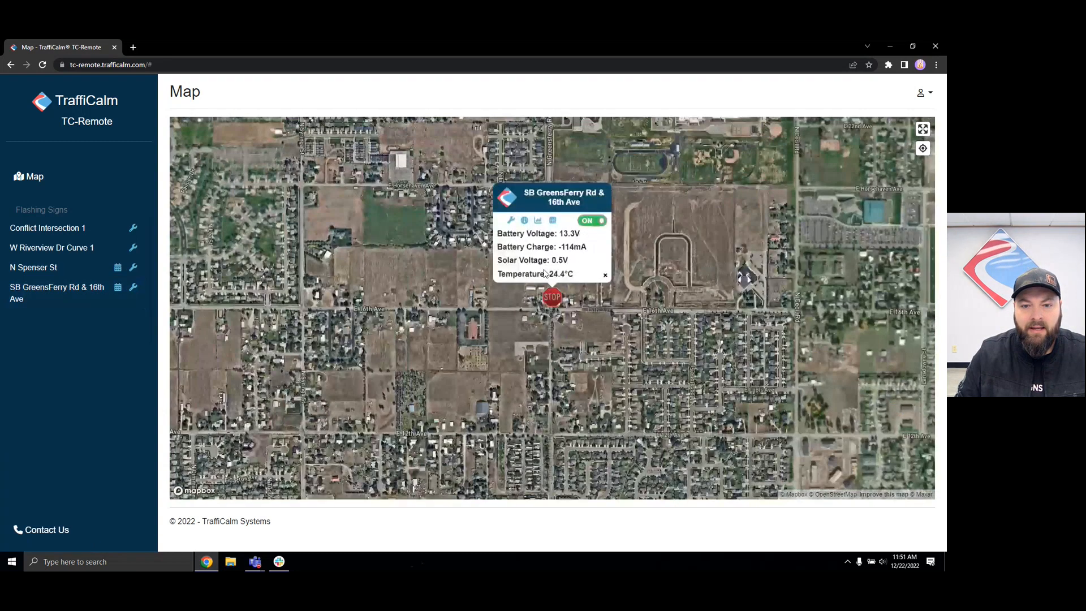
{"action": "left_click", "coordinate": [554, 225]}
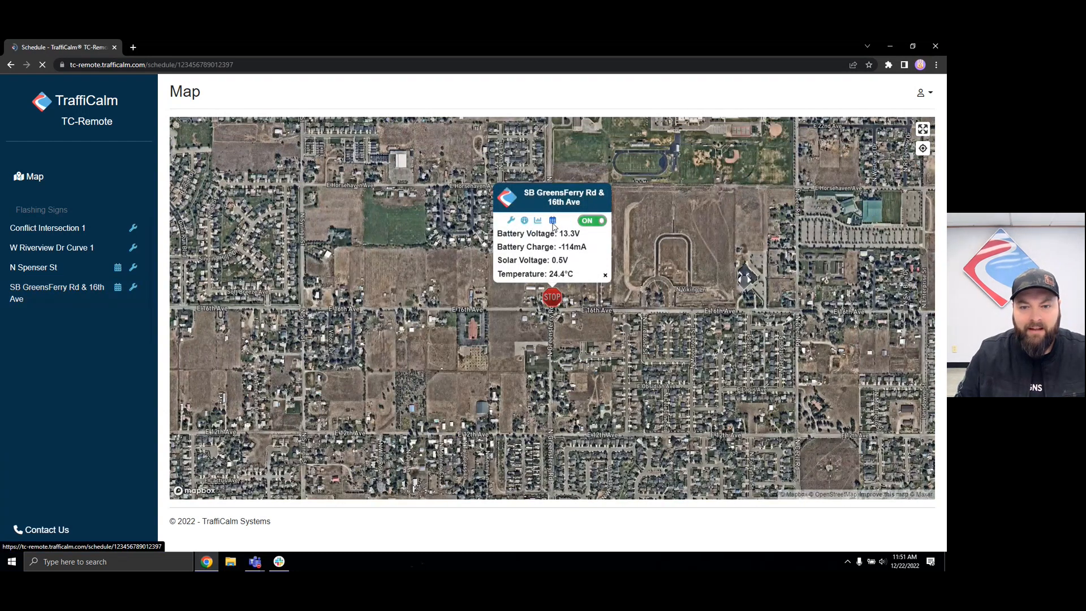
{"action": "scroll", "coordinate": [631, 319], "scroll_direction": "down", "scroll_amount": 5}
{"action": "scroll", "coordinate": [632, 318], "scroll_direction": "up", "scroll_amount": 5}
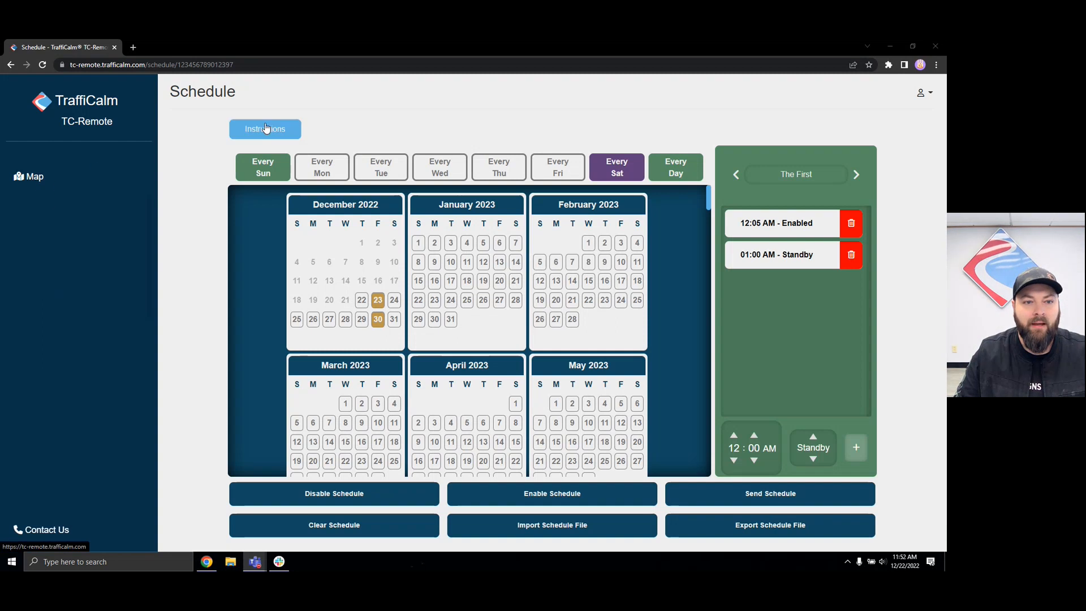
Read the schedule page's instructions, close them, and return to the map
{"action": "left_click", "coordinate": [245, 130]}
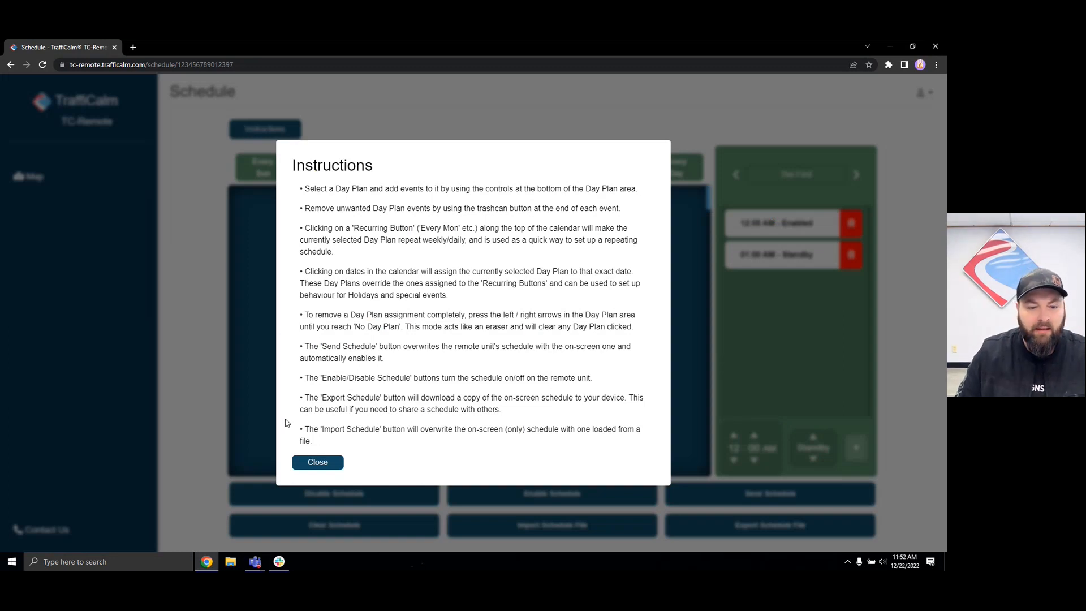
{"action": "left_click", "coordinate": [326, 466]}
{"action": "left_click", "coordinate": [37, 179]}
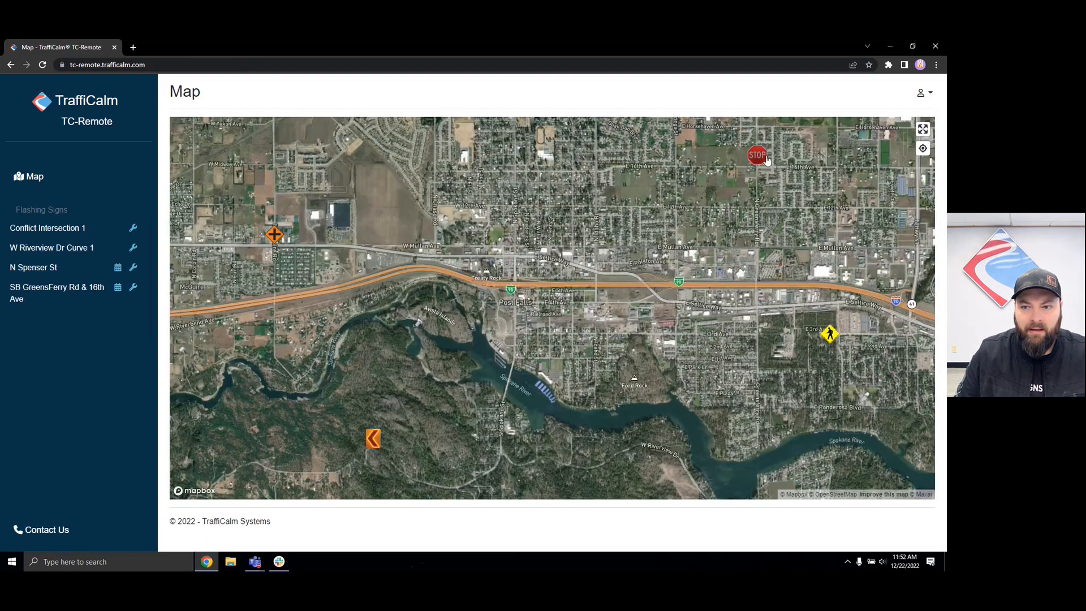
Select the SB GreensFerry Rd & 16th Ave stop sign on the map and toggle it off and on repeatedly, leaving it off
{"action": "left_click", "coordinate": [758, 156]}
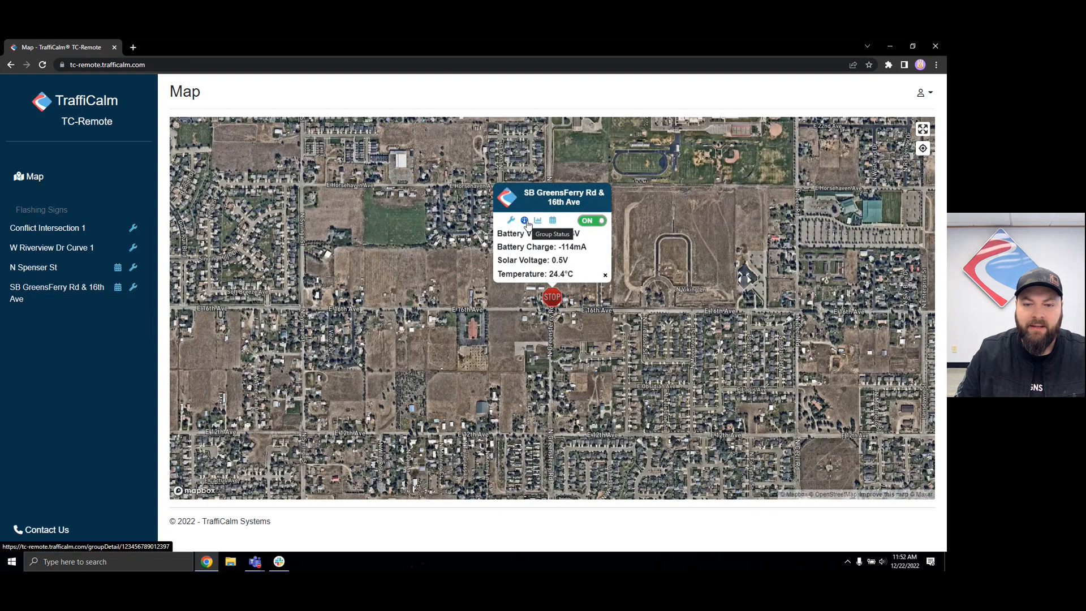
{"action": "left_click", "coordinate": [599, 224]}
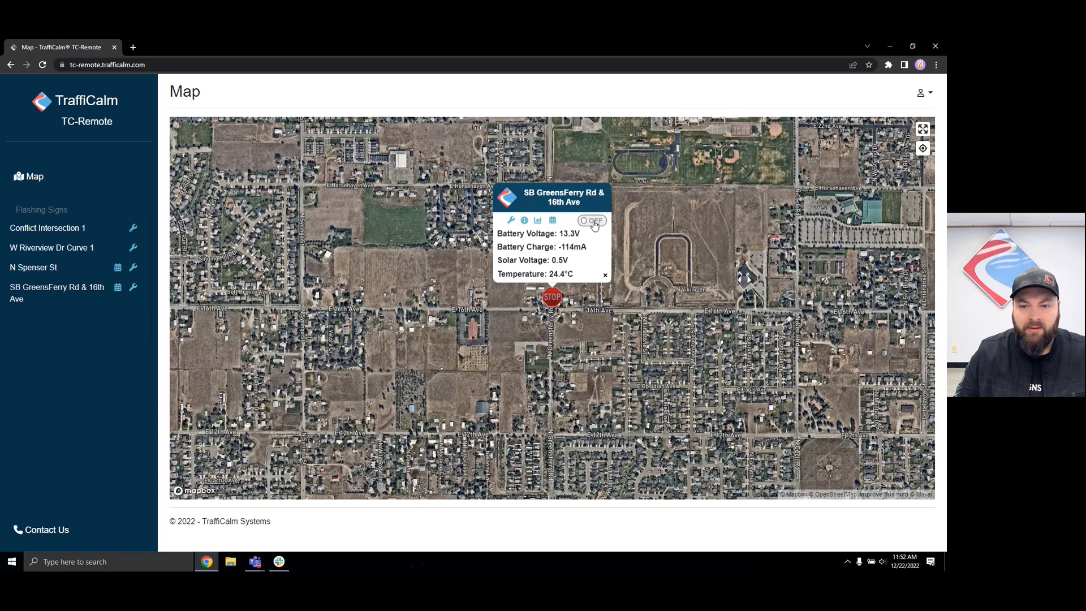
{"action": "left_click", "coordinate": [594, 223]}
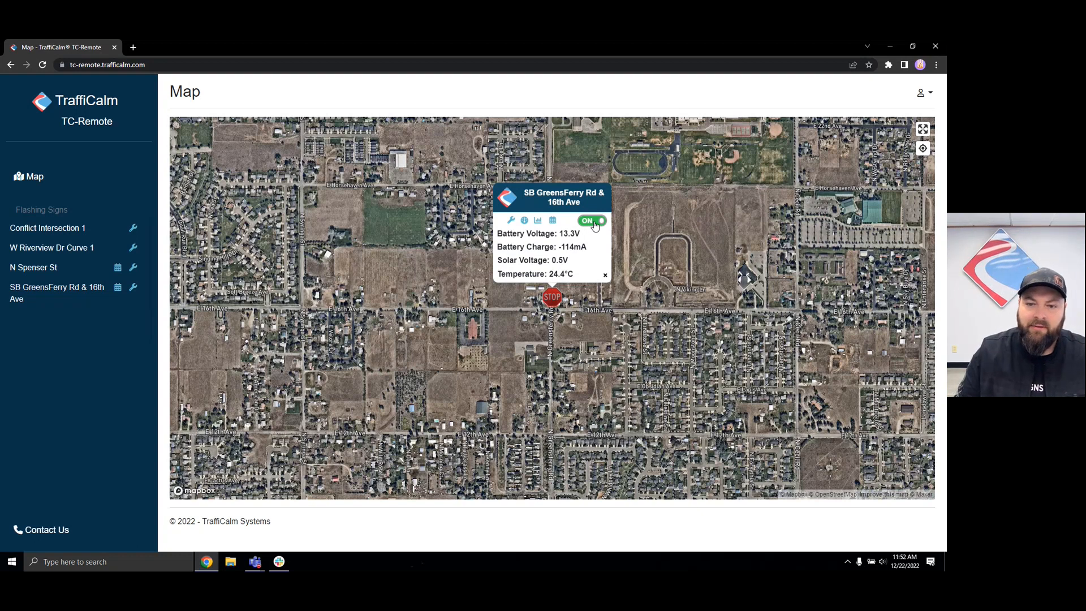
{"action": "left_click", "coordinate": [594, 221]}
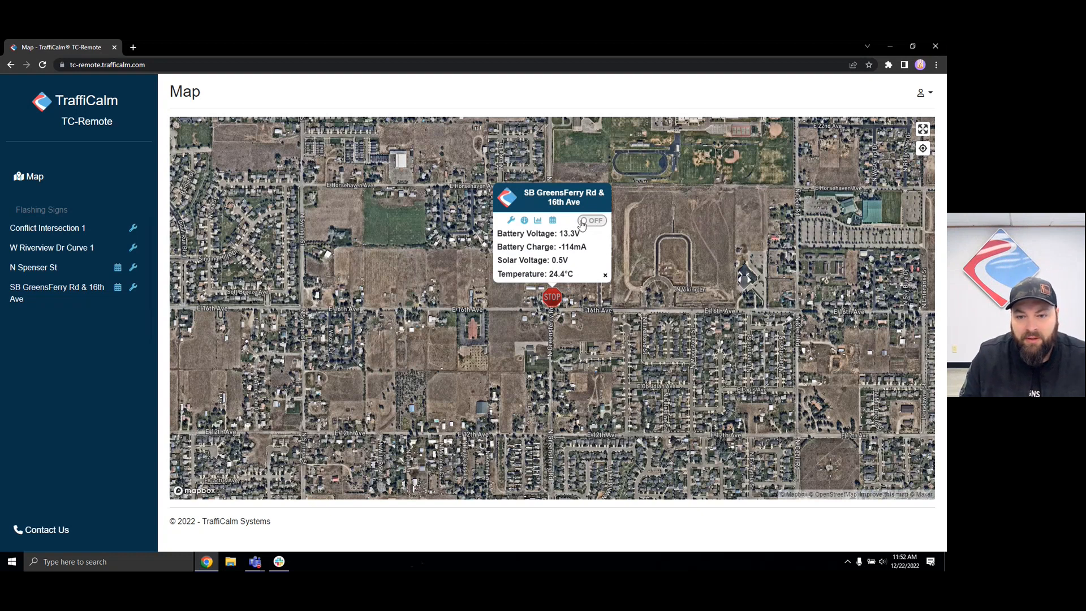
{"action": "left_click", "coordinate": [592, 225]}
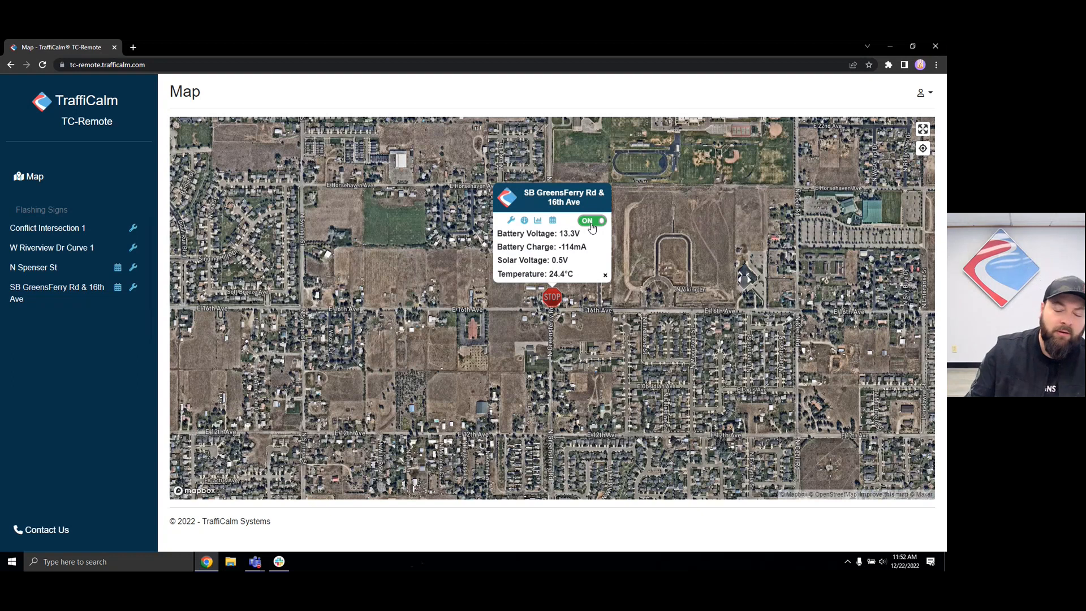
{"action": "left_click", "coordinate": [592, 225]}
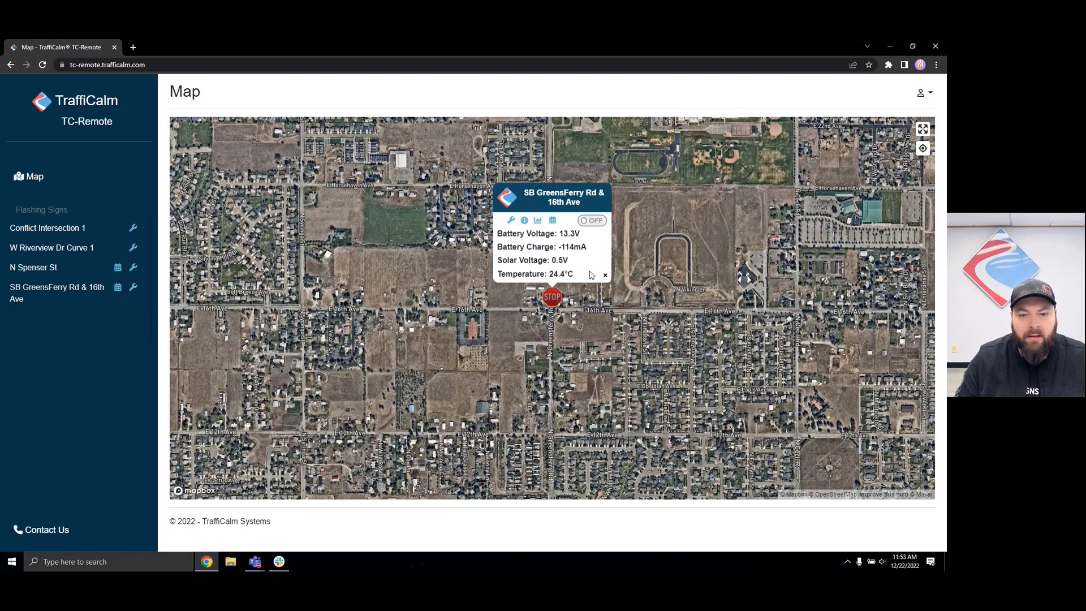
Open the group status of the SB GreensFerry Rd & 16th Ave sign and identify its controller and collaborator units
{"action": "left_click", "coordinate": [523, 224]}
{"action": "scroll", "coordinate": [337, 363], "scroll_direction": "down", "scroll_amount": 1}
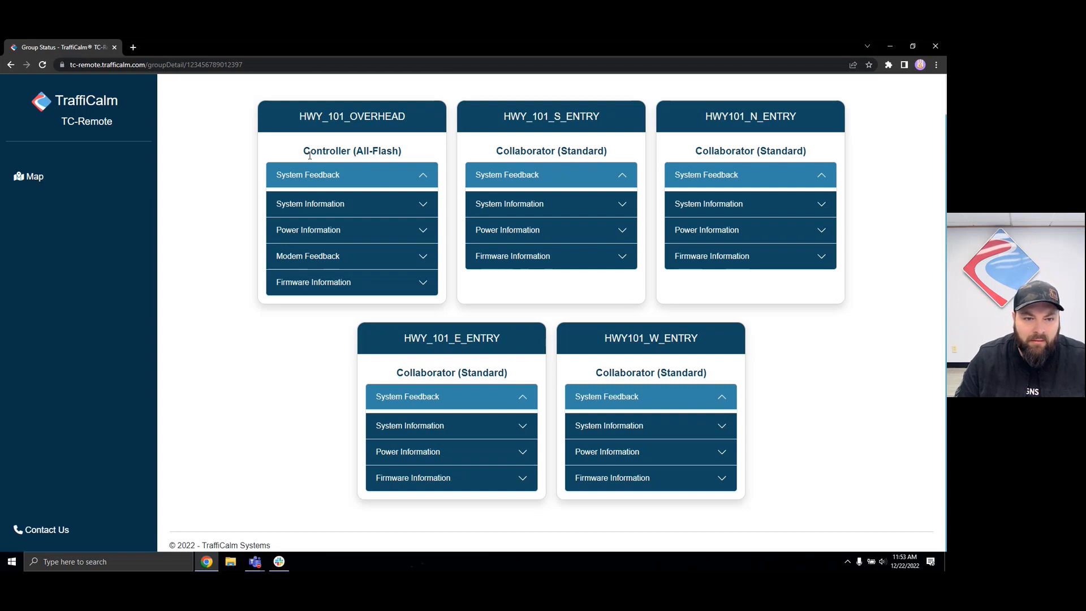
{"action": "left_click_drag", "start_coordinate": [304, 151], "coordinate": [405, 149]}
{"action": "left_click_drag", "start_coordinate": [496, 151], "coordinate": [612, 150]}
{"action": "left_click_drag", "start_coordinate": [695, 151], "coordinate": [814, 154]}
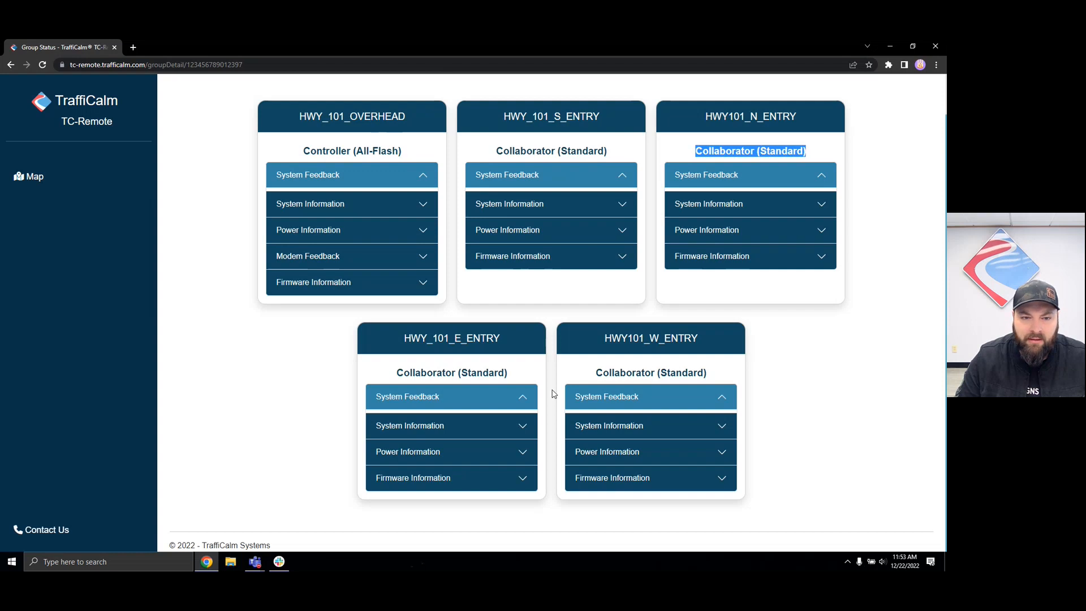
Review the HWY_101_OVERHEAD controller's network address, operating mode and Input 2 mode, plus its power information
{"action": "left_click", "coordinate": [323, 177]}
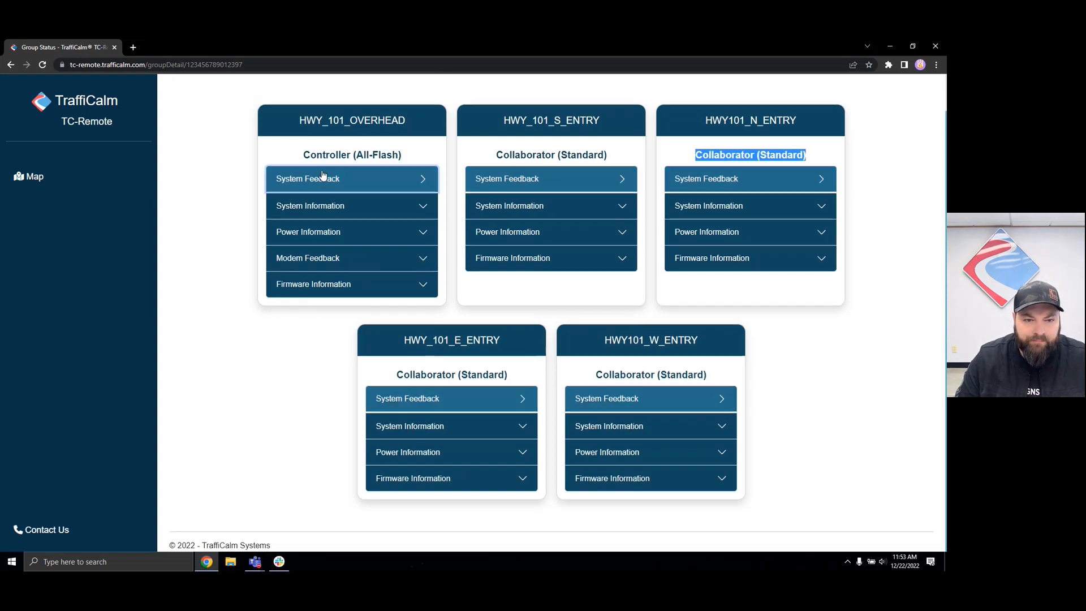
{"action": "left_click", "coordinate": [283, 214]}
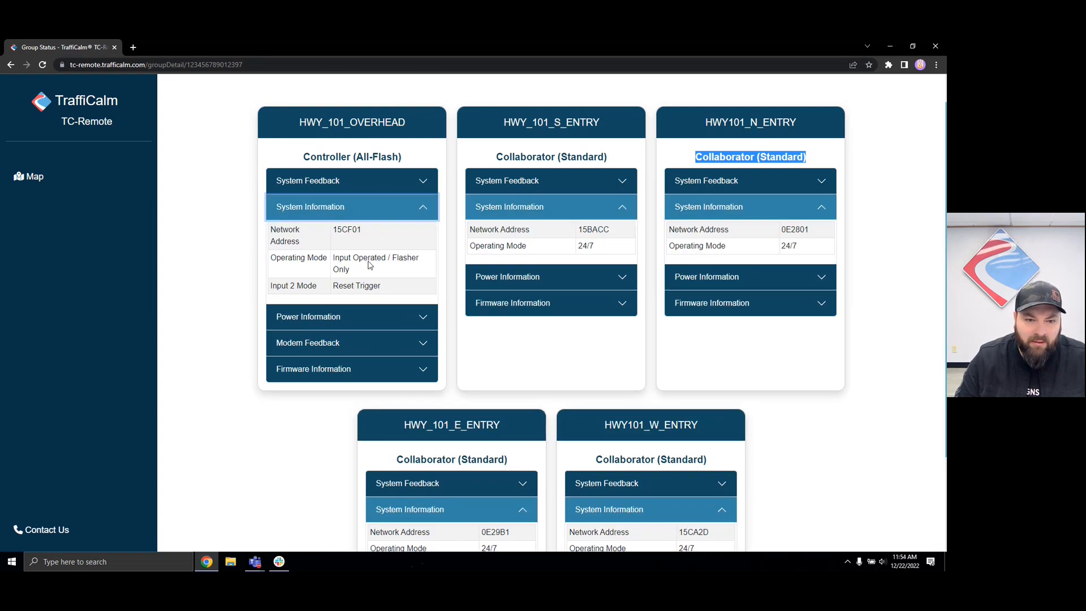
{"action": "left_click_drag", "start_coordinate": [370, 233], "coordinate": [329, 229]}
{"action": "left_click", "coordinate": [329, 230]}
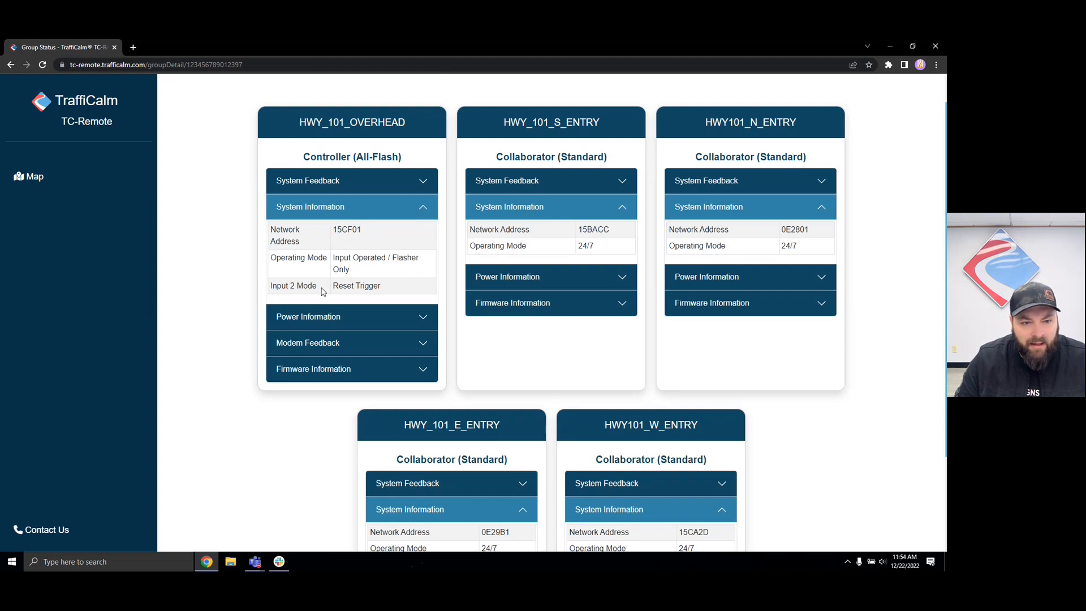
{"action": "left_click_drag", "start_coordinate": [356, 269], "coordinate": [345, 259]}
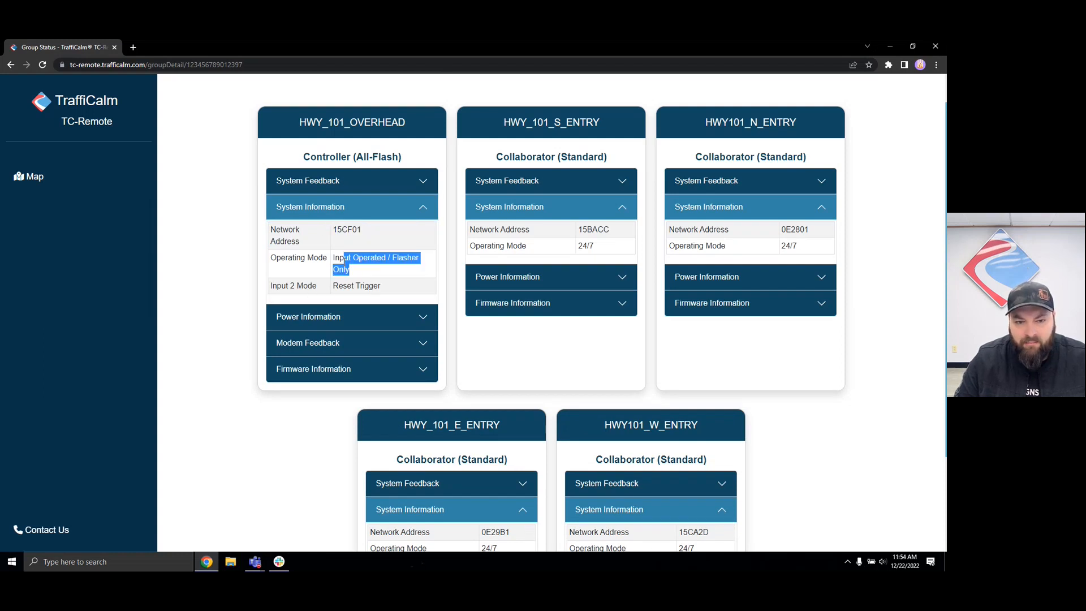
{"action": "left_click", "coordinate": [368, 272]}
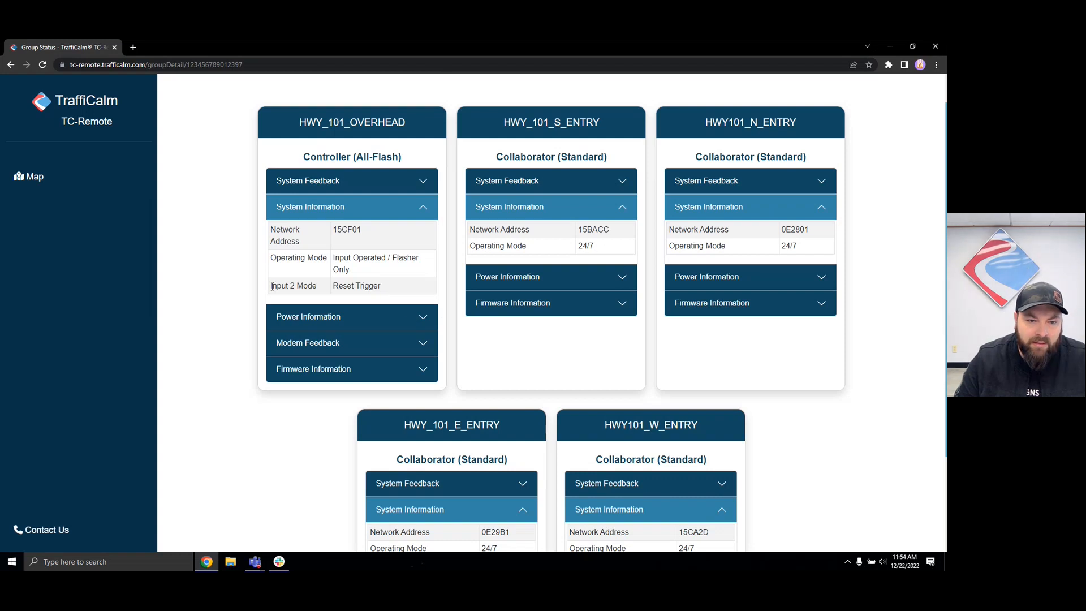
{"action": "left_click_drag", "start_coordinate": [268, 288], "coordinate": [393, 293]}
{"action": "left_click", "coordinate": [392, 293]}
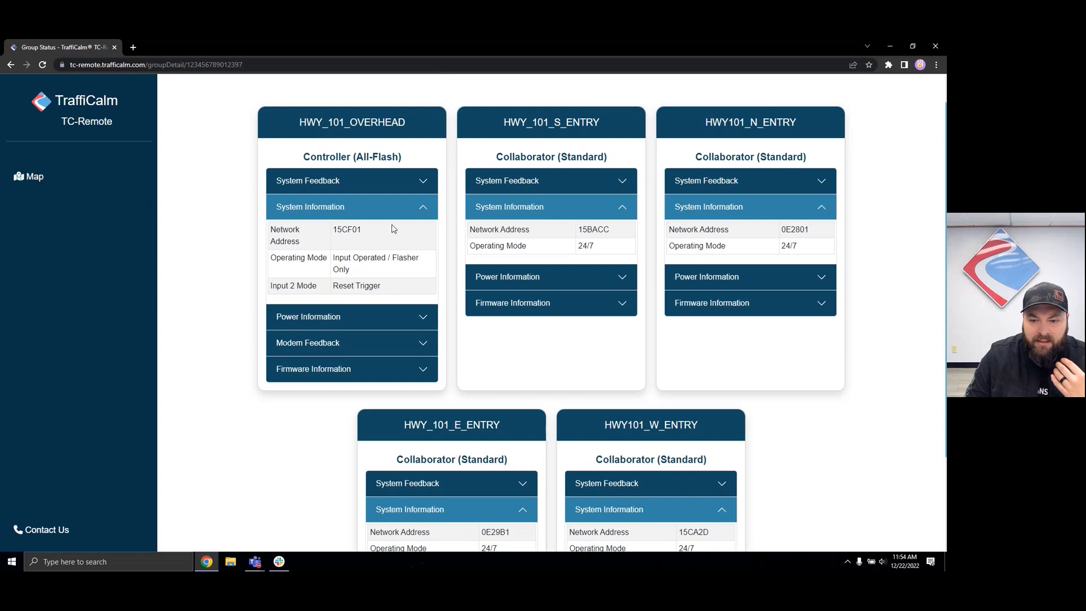
{"action": "left_click", "coordinate": [365, 205]}
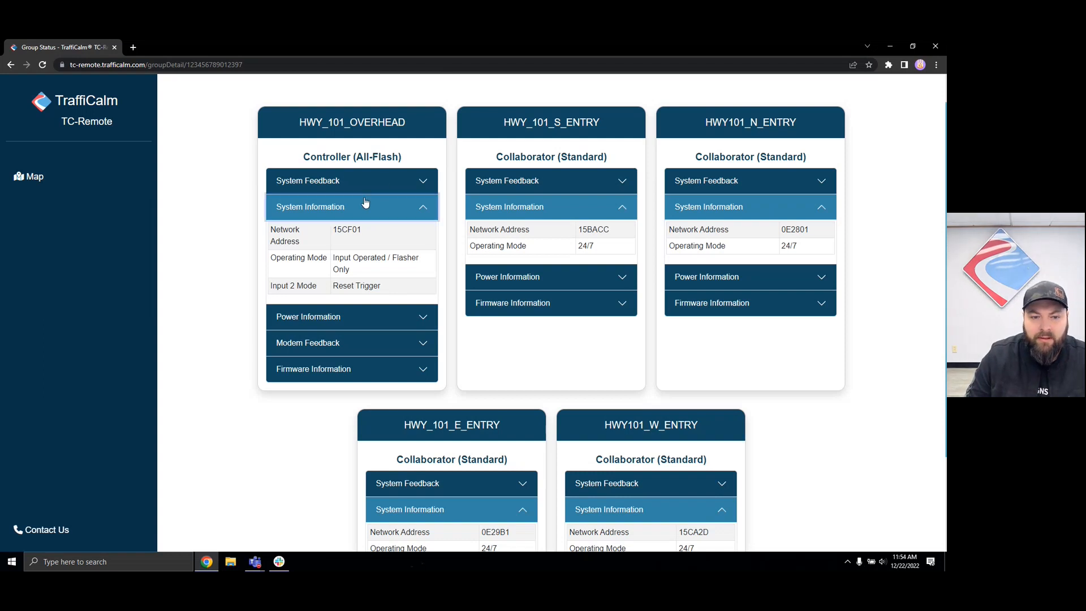
{"action": "left_click", "coordinate": [339, 233]}
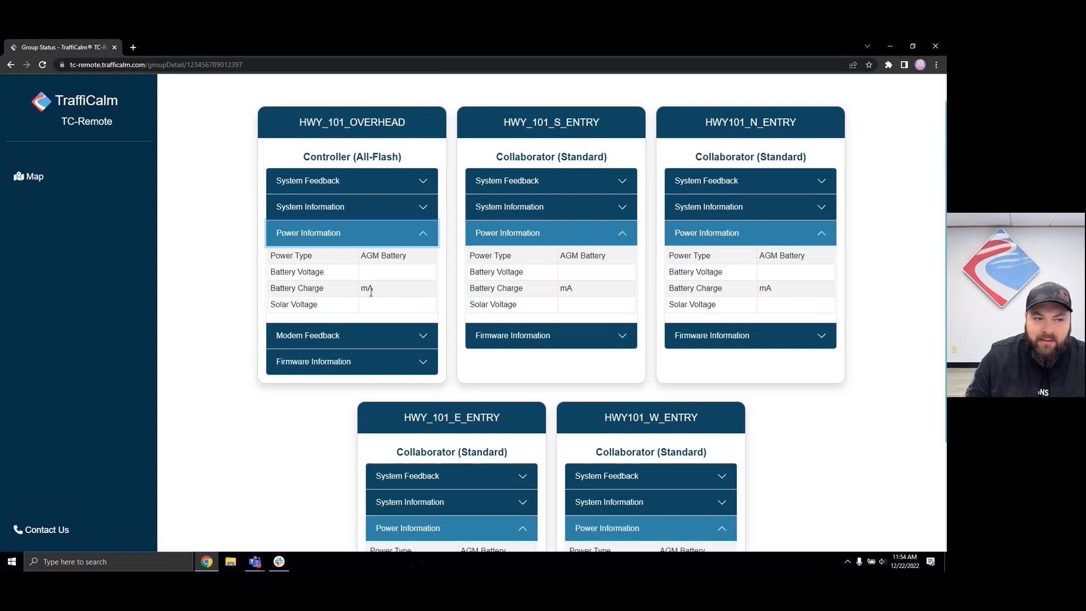
Open the group status of Conflict Intersection 1 and check its power information
{"action": "left_click", "coordinate": [31, 177]}
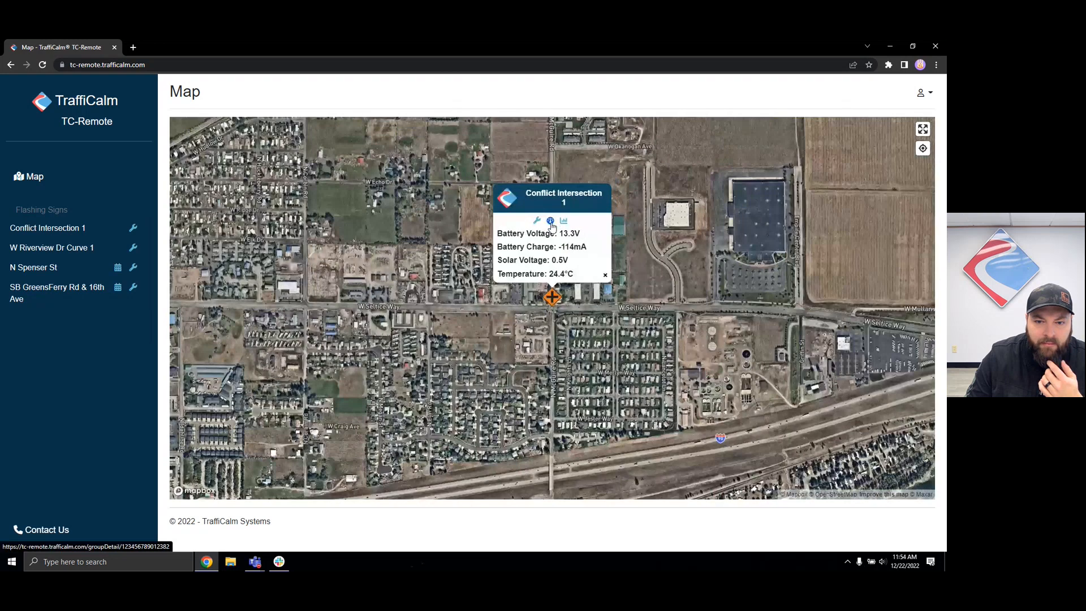
{"action": "left_click", "coordinate": [542, 219]}
{"action": "left_click", "coordinate": [319, 302]}
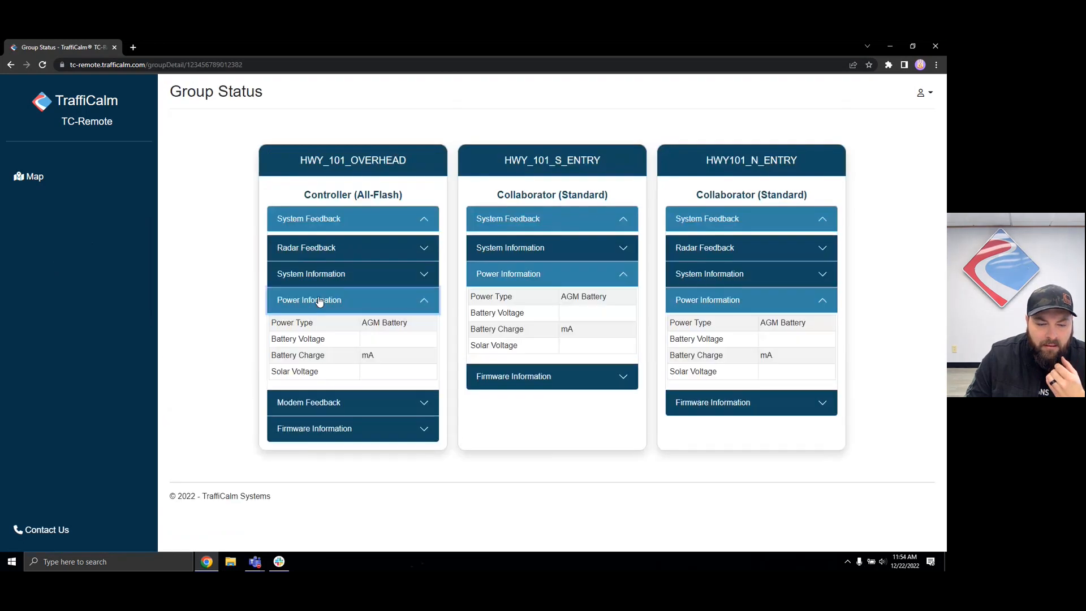
{"action": "left_click", "coordinate": [319, 302]}
Open the group status of W Riverview Dr Curve 1, check its power information, and collapse the Power Information and System Feedback sections
{"action": "left_click", "coordinate": [30, 177]}
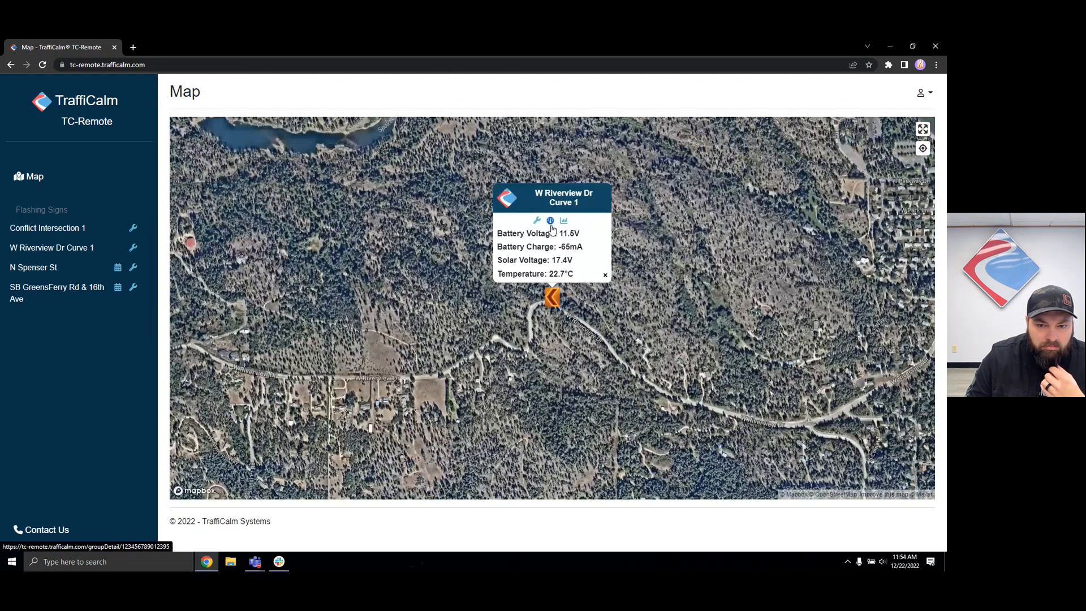
{"action": "left_click", "coordinate": [553, 228]}
{"action": "left_click", "coordinate": [347, 435]}
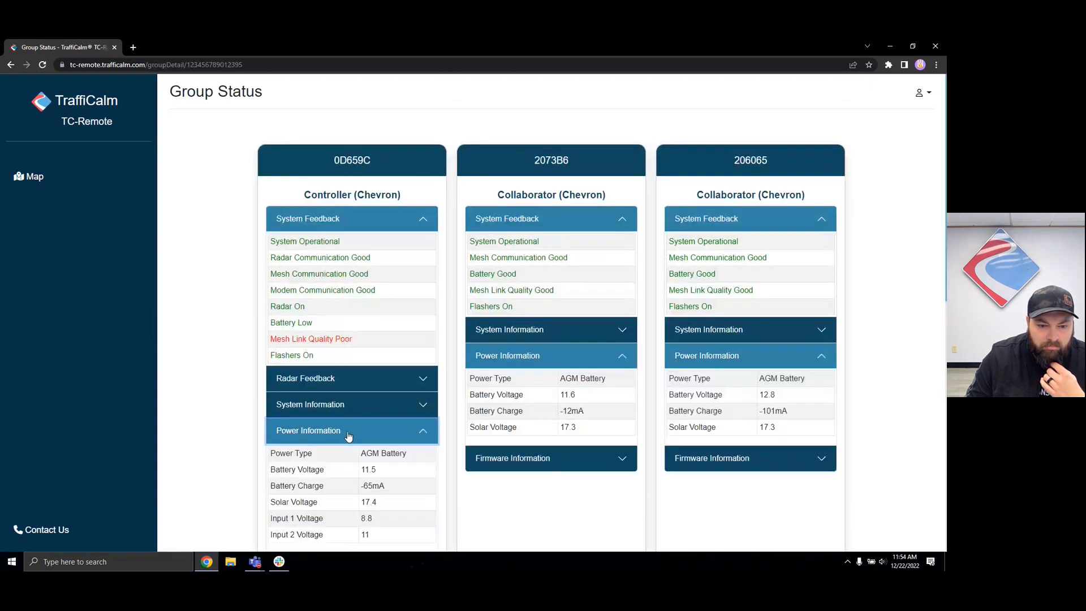
{"action": "left_click", "coordinate": [348, 435]}
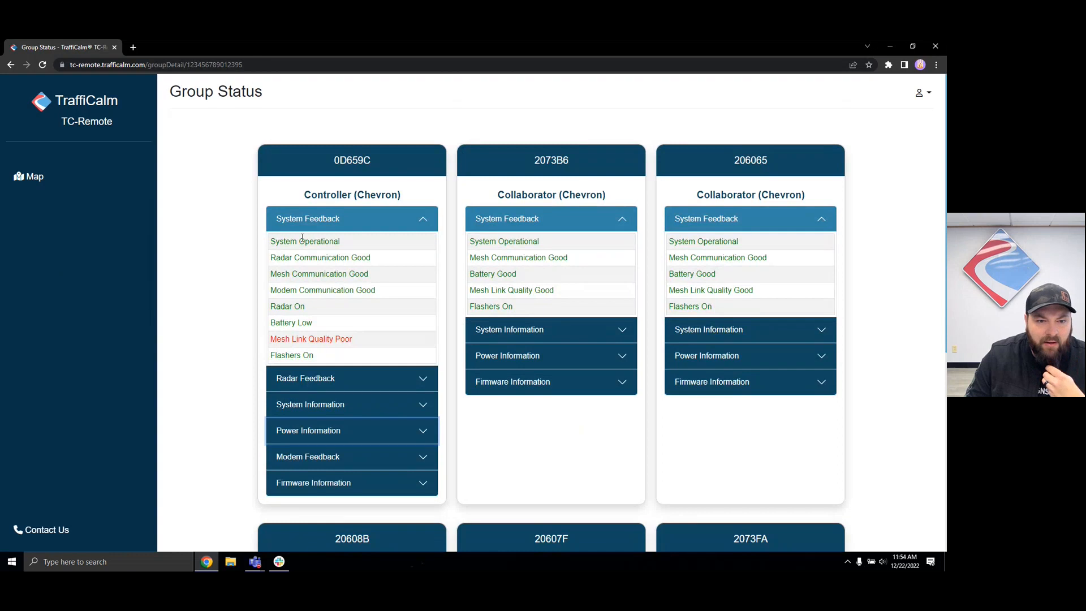
{"action": "left_click", "coordinate": [320, 230]}
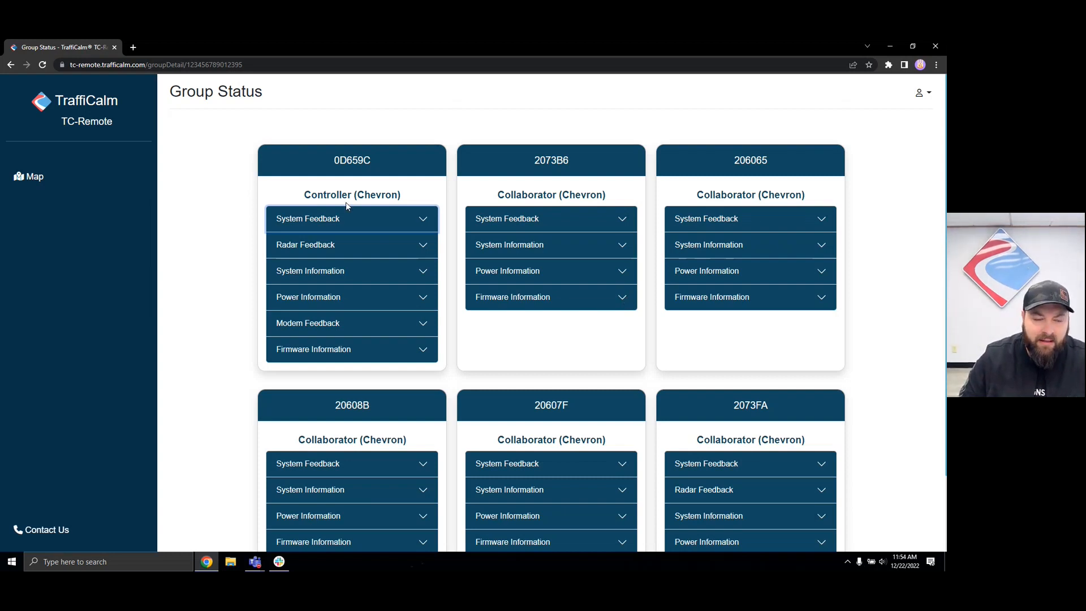
Look over the chevron controller and all the collaborator units in the W Riverview Dr Curve 1 group
{"action": "scroll", "coordinate": [403, 238], "scroll_direction": "down", "scroll_amount": 1}
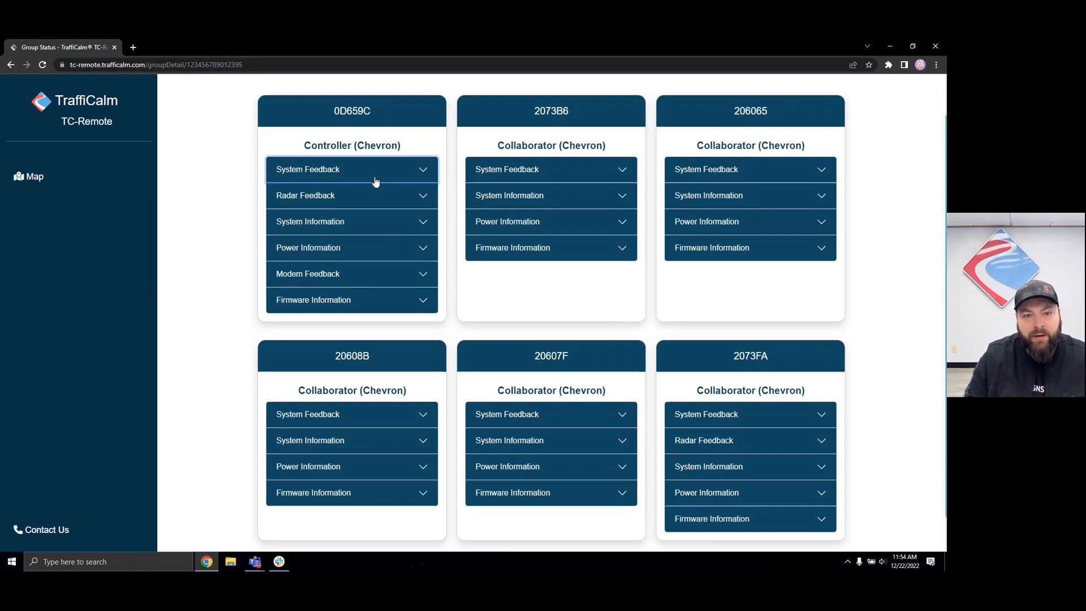
{"action": "scroll", "coordinate": [382, 274], "scroll_direction": "up", "scroll_amount": 1}
{"action": "scroll", "coordinate": [383, 274], "scroll_direction": "down", "scroll_amount": 2}
{"action": "scroll", "coordinate": [362, 254], "scroll_direction": "up", "scroll_amount": 2}
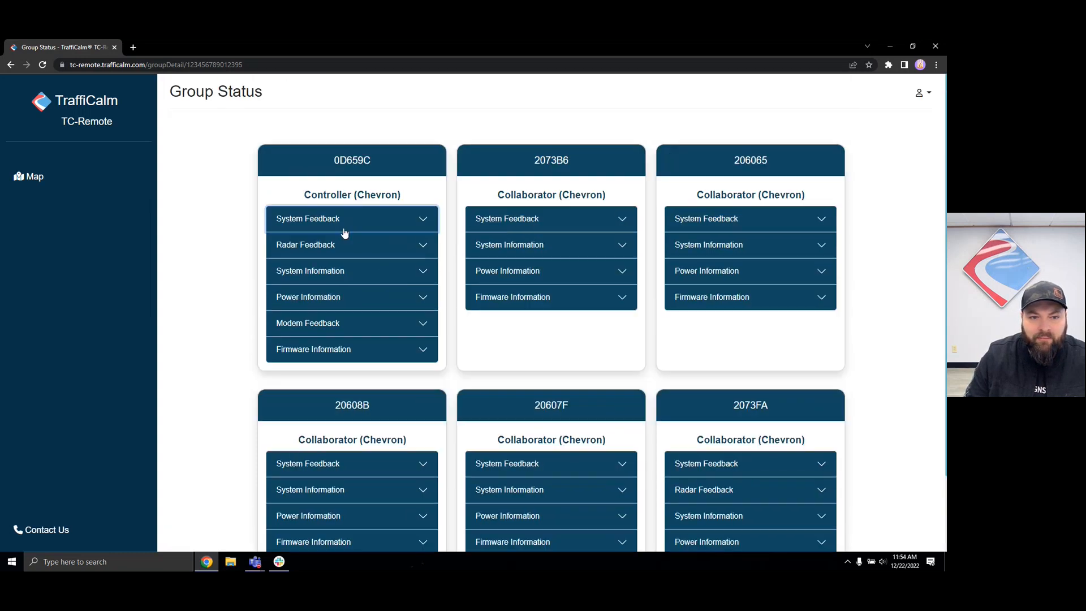
{"action": "left_click_drag", "start_coordinate": [306, 194], "coordinate": [405, 193]}
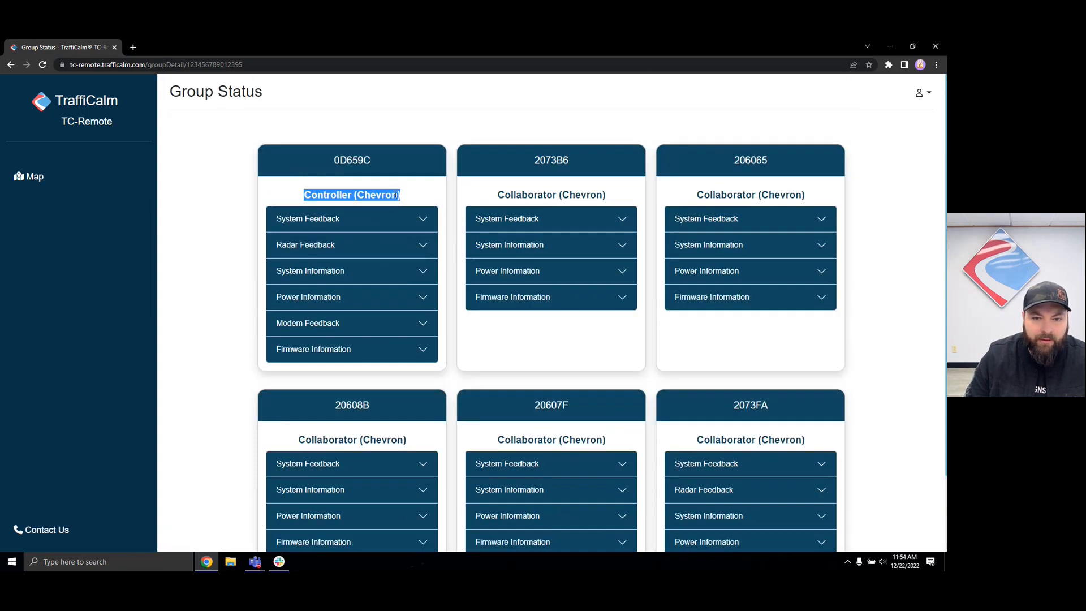
{"action": "left_click", "coordinate": [509, 200]}
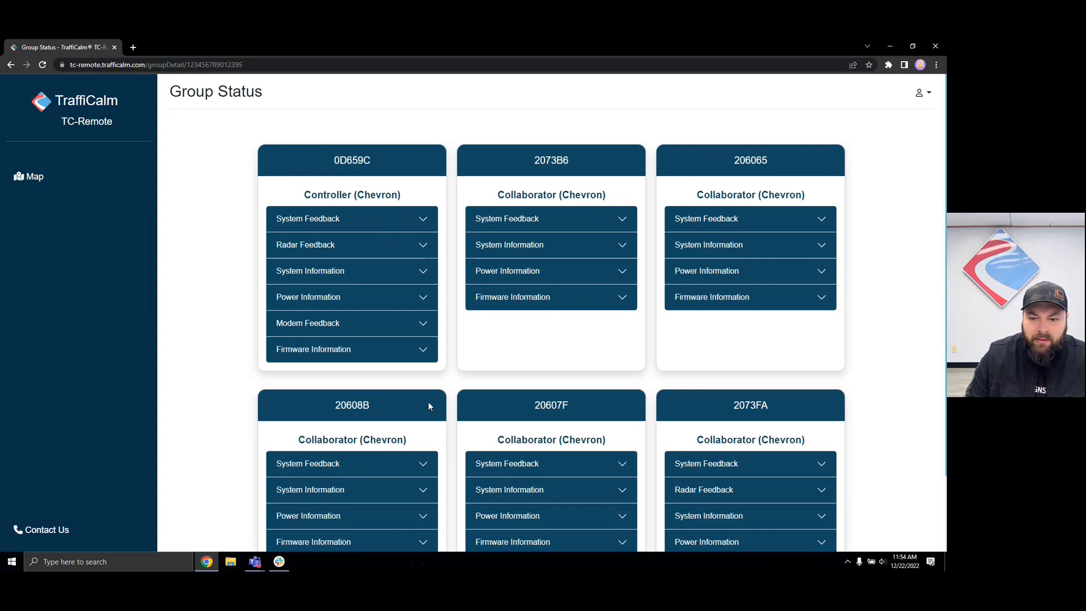
{"action": "scroll", "coordinate": [738, 431], "scroll_direction": "down", "scroll_amount": 2}
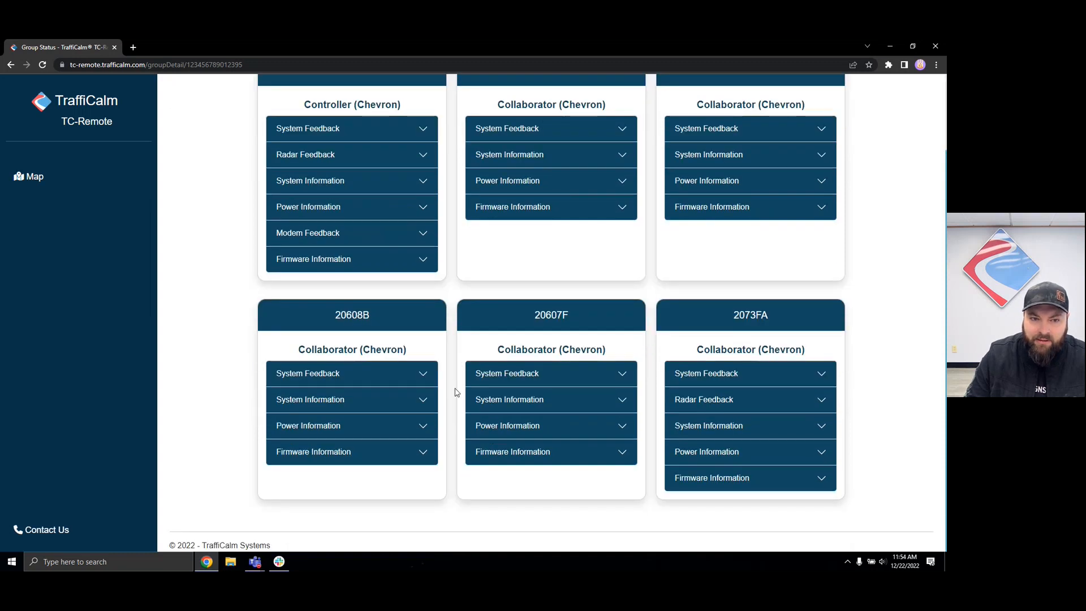
{"action": "scroll", "coordinate": [396, 316], "scroll_direction": "up", "scroll_amount": 2}
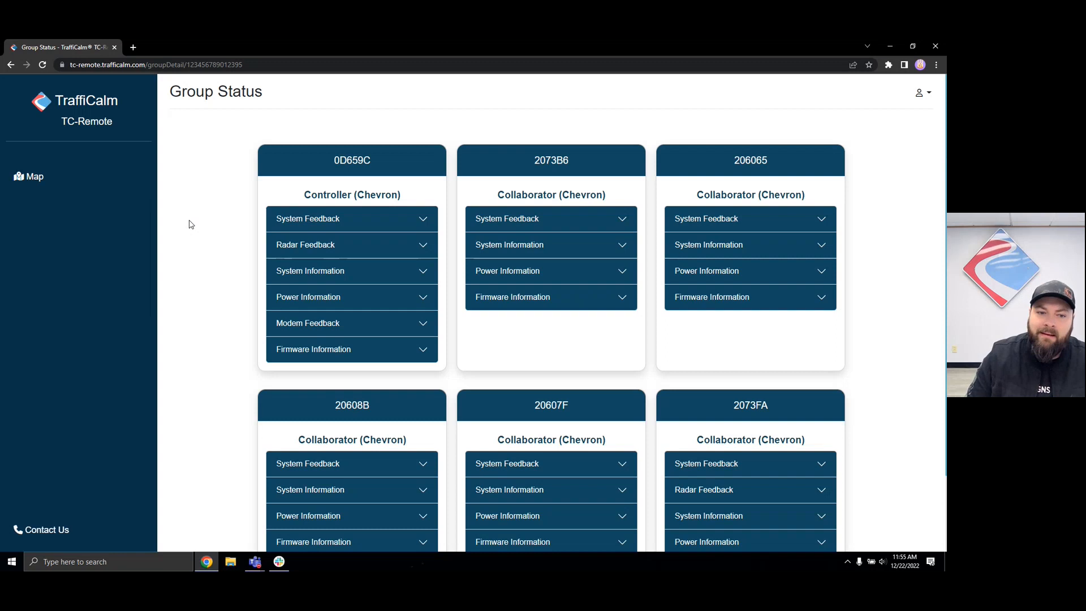
Expand System Feedback for the chevron group, compare it across all units, and highlight the controller's mesh link quality entry
{"action": "left_click", "coordinate": [321, 220]}
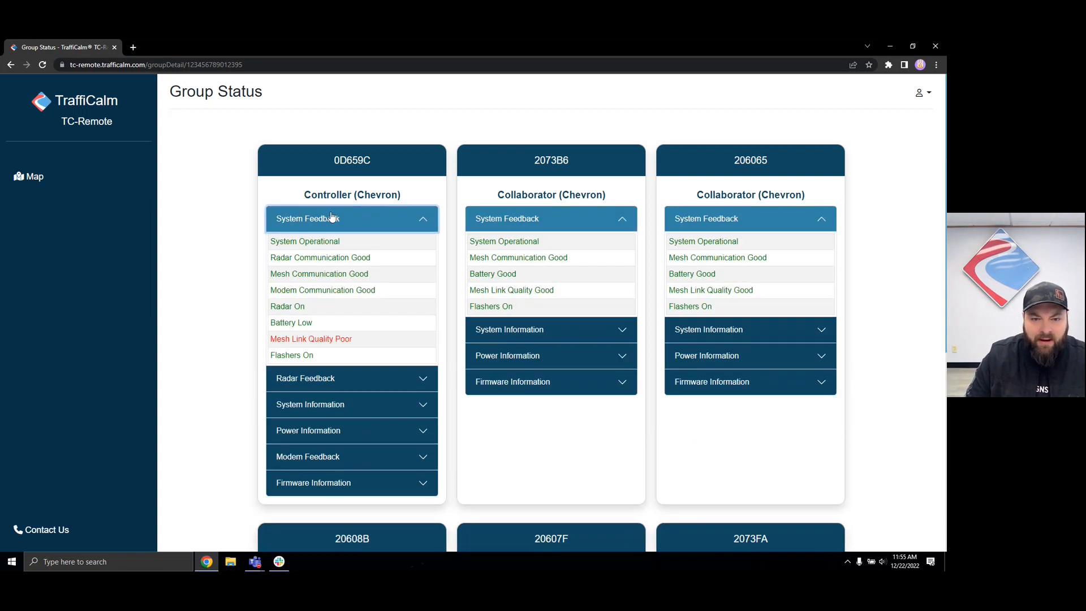
{"action": "left_click", "coordinate": [371, 219]}
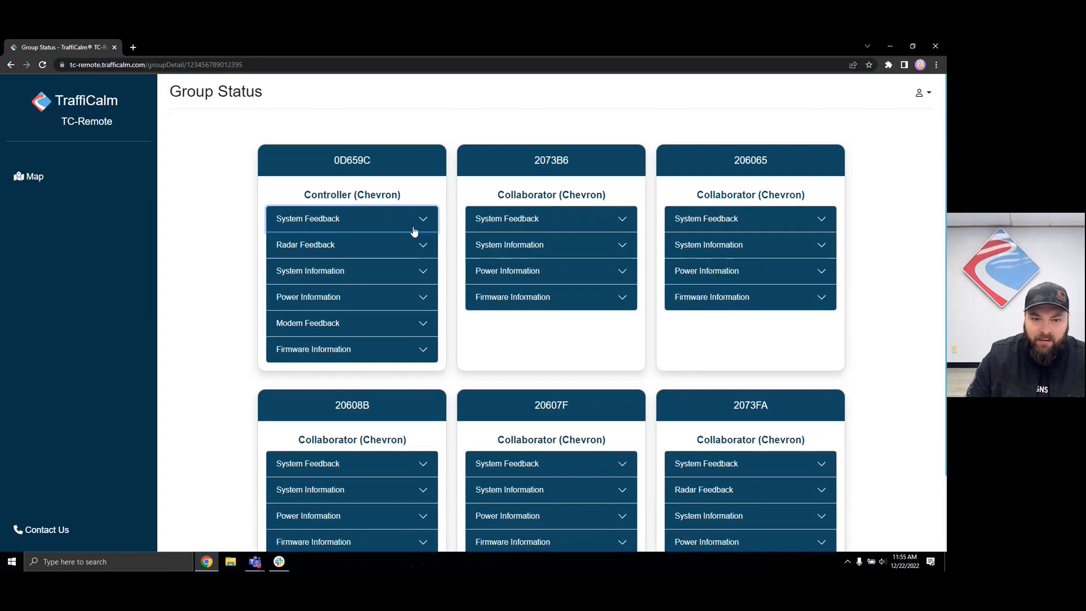
{"action": "left_click", "coordinate": [386, 214]}
{"action": "scroll", "coordinate": [656, 388], "scroll_direction": "down", "scroll_amount": 6}
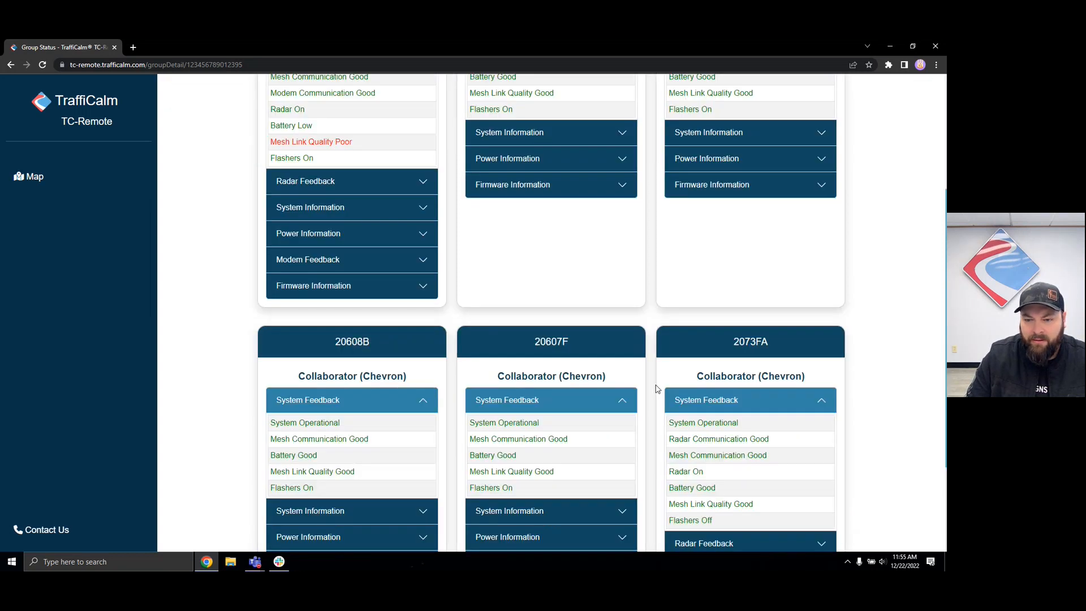
{"action": "scroll", "coordinate": [389, 343], "scroll_direction": "up", "scroll_amount": 6}
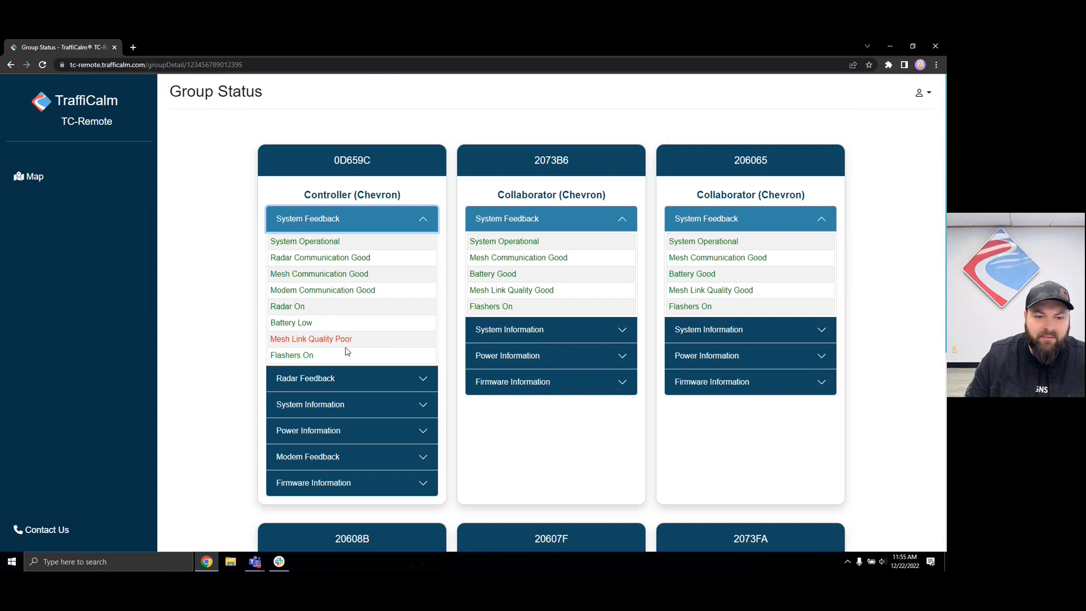
{"action": "left_click_drag", "start_coordinate": [354, 340], "coordinate": [272, 340]}
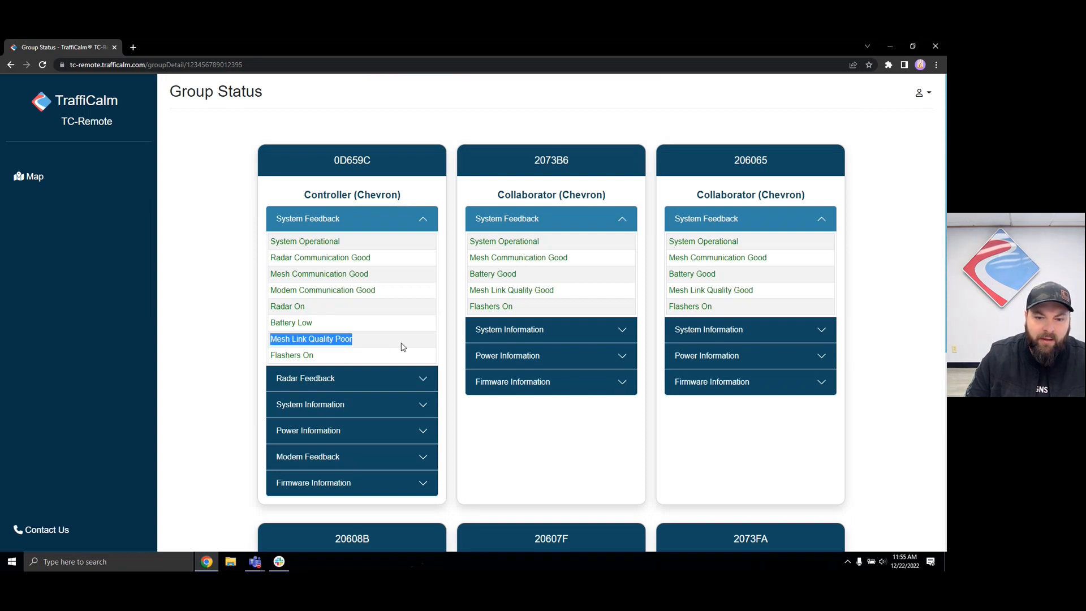
Compare the mesh link quality entry in the chevron controller's System Feedback with the same entry on the collaborator units
{"action": "left_click", "coordinate": [328, 341]}
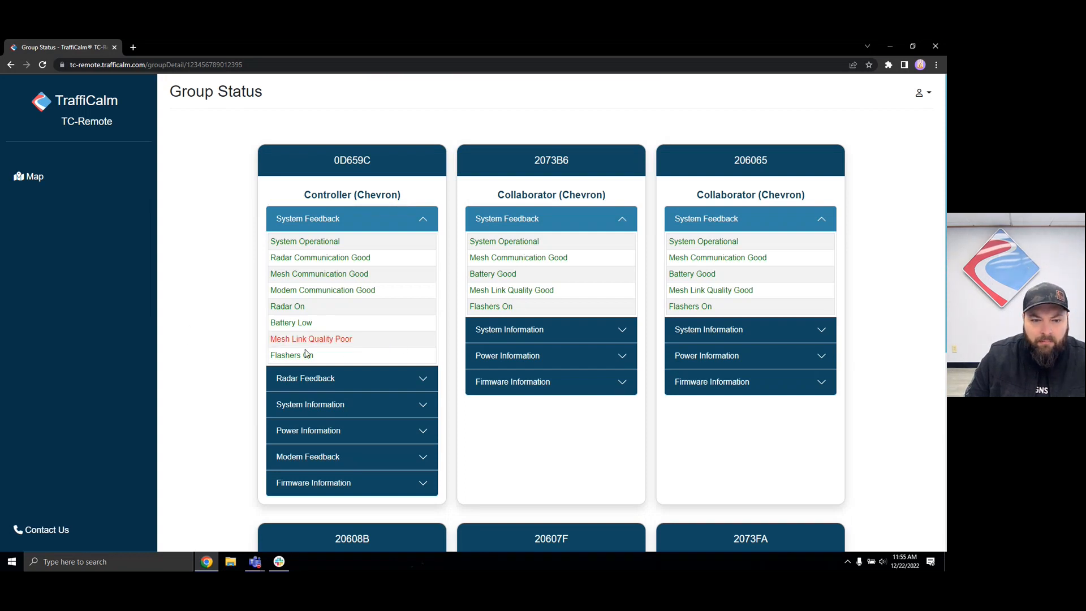
{"action": "scroll", "coordinate": [314, 337], "scroll_direction": "down", "scroll_amount": 5}
{"action": "scroll", "coordinate": [313, 337], "scroll_direction": "up", "scroll_amount": 3}
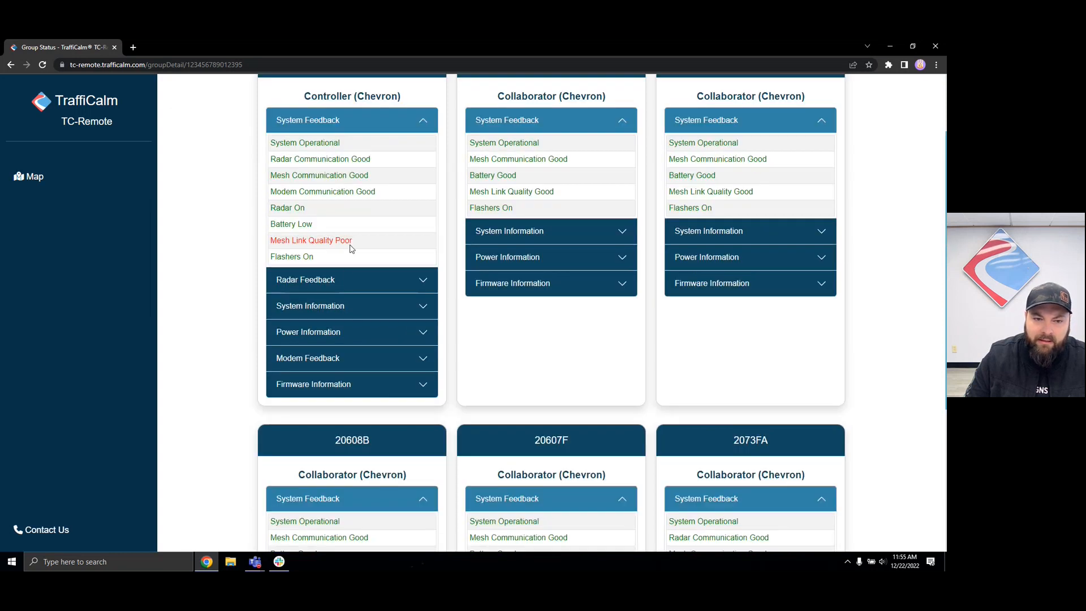
{"action": "left_click_drag", "start_coordinate": [351, 242], "coordinate": [274, 243]}
{"action": "left_click", "coordinate": [275, 243]}
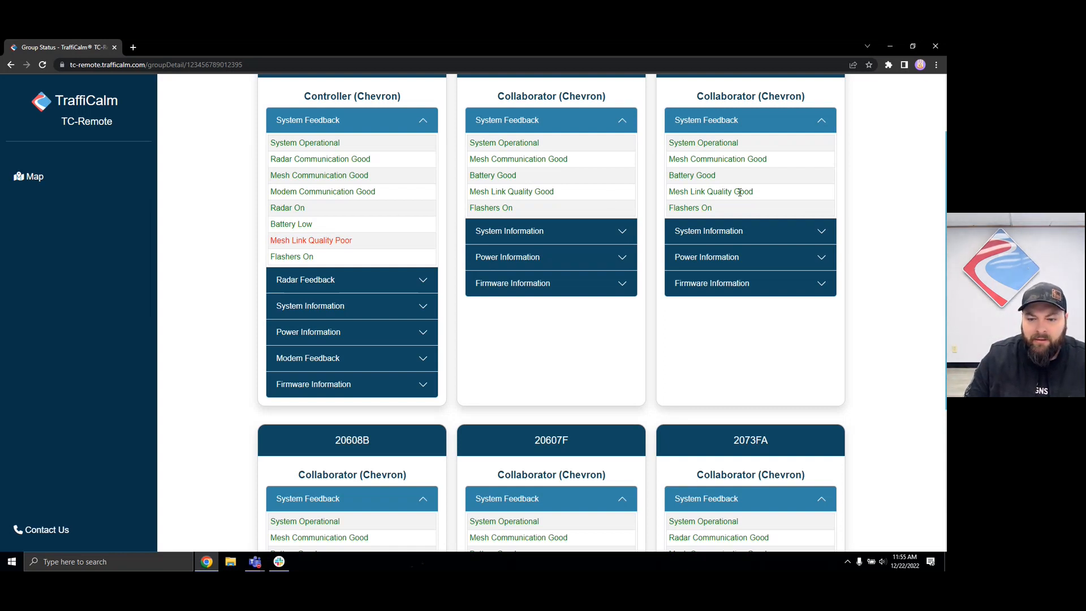
{"action": "scroll", "coordinate": [740, 193], "scroll_direction": "down", "scroll_amount": 4}
{"action": "scroll", "coordinate": [302, 156], "scroll_direction": "up", "scroll_amount": 4}
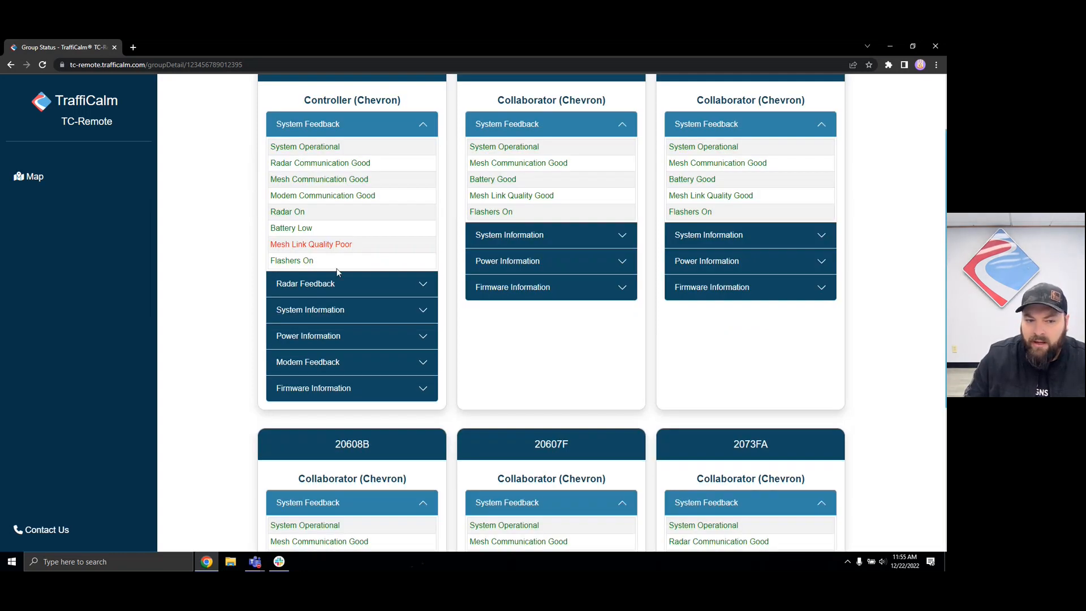
Expand System Information for the chevron group and check the mesh receive link quality on collaborators 2073B6 and 20607F
{"action": "left_click", "coordinate": [314, 317]}
{"action": "left_click", "coordinate": [310, 311]}
{"action": "left_click", "coordinate": [310, 311]}
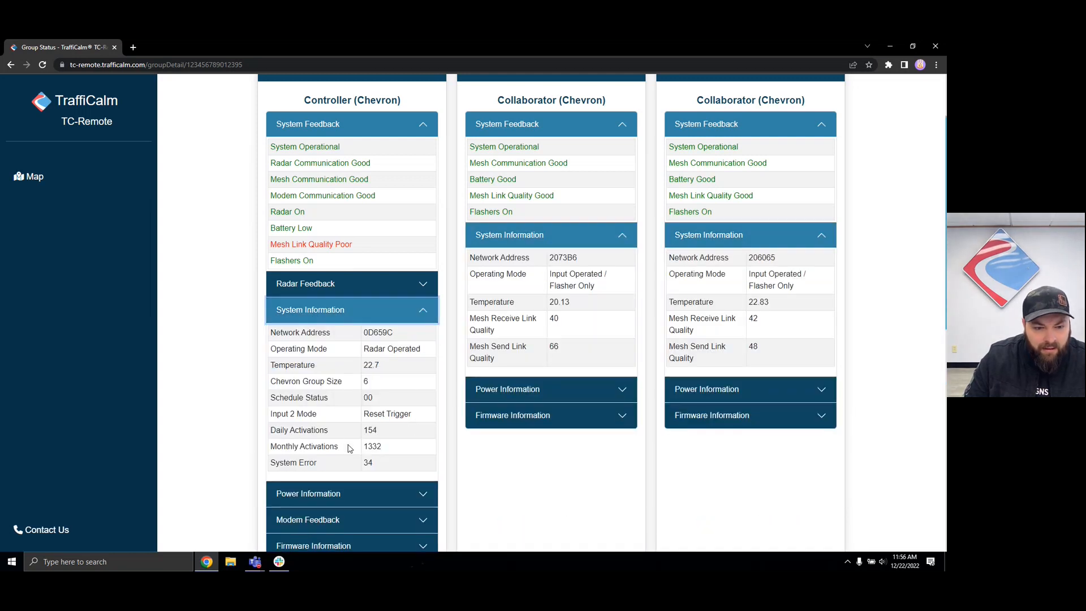
{"action": "left_click_drag", "start_coordinate": [559, 347], "coordinate": [549, 319]}
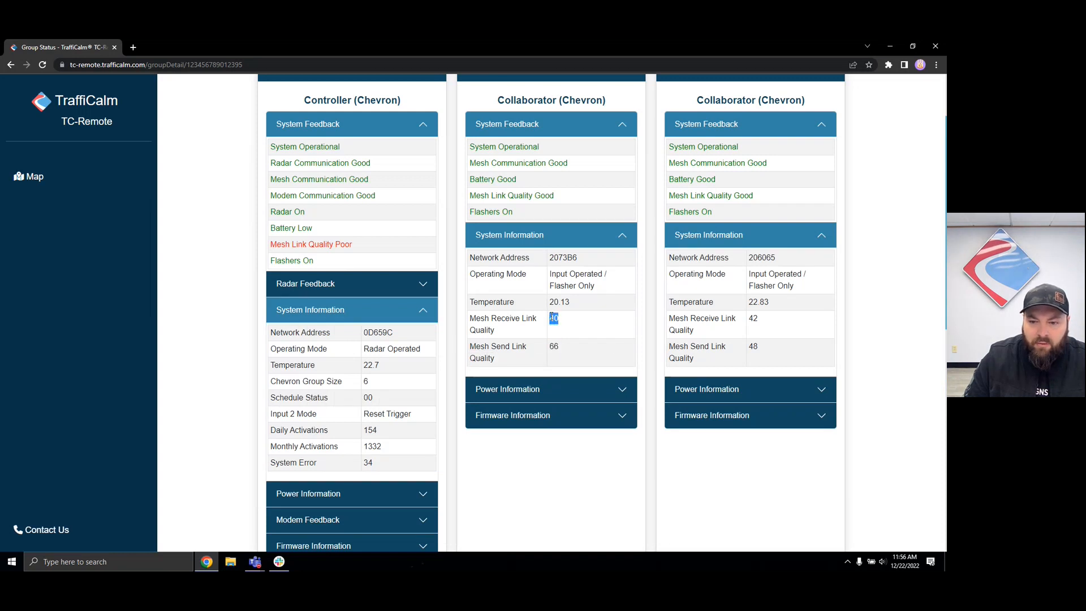
{"action": "scroll", "coordinate": [735, 339], "scroll_direction": "down", "scroll_amount": 9}
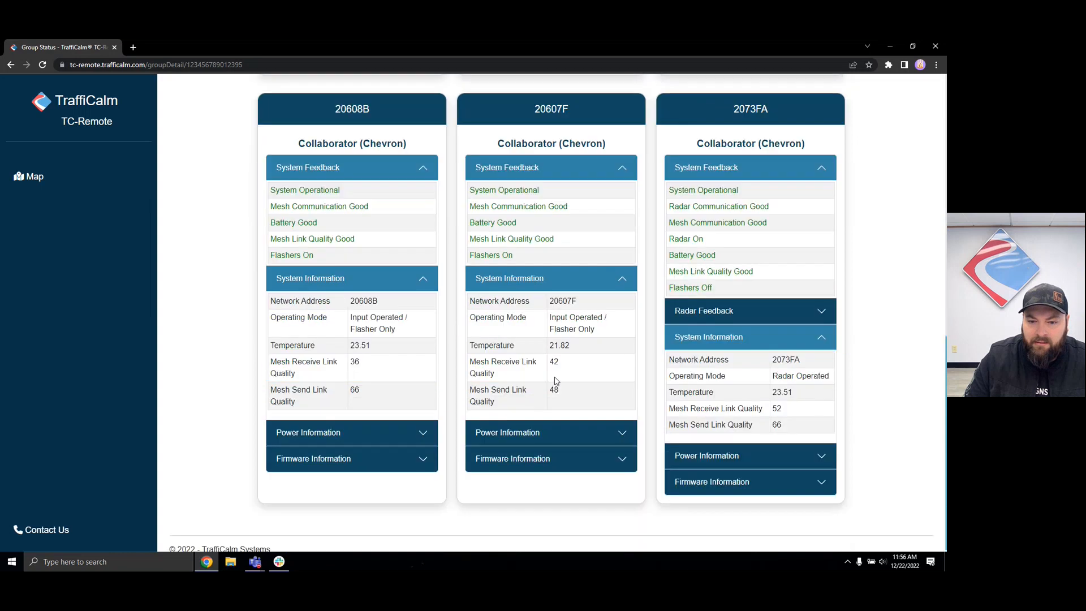
{"action": "left_click_drag", "start_coordinate": [557, 389], "coordinate": [556, 389]}
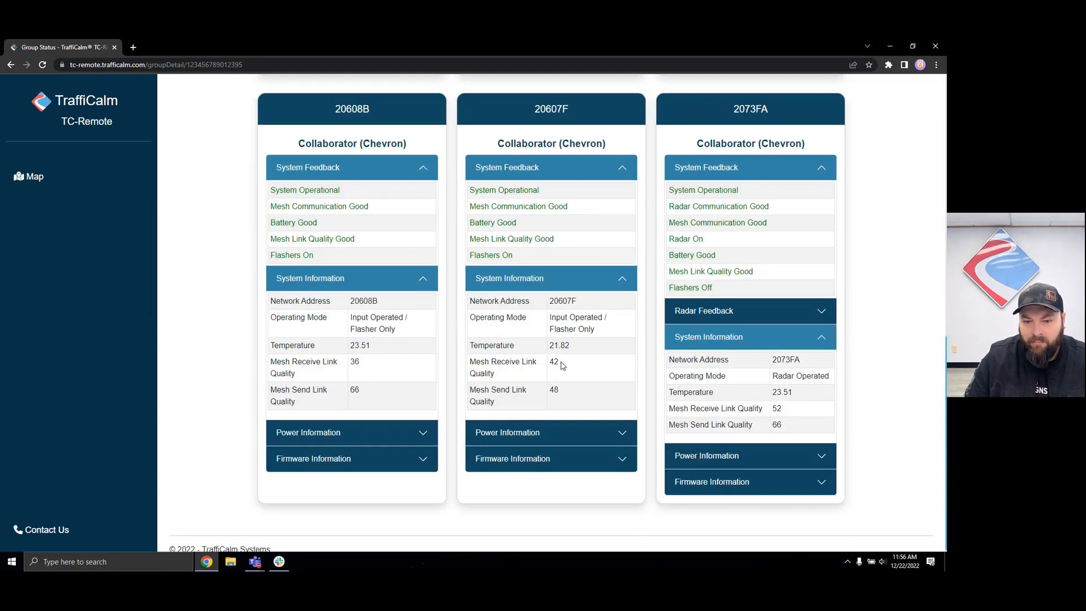
{"action": "double_click", "coordinate": [554, 362]}
{"action": "scroll", "coordinate": [575, 395], "scroll_direction": "up", "scroll_amount": 1}
{"action": "scroll", "coordinate": [576, 399], "scroll_direction": "down", "scroll_amount": 1}
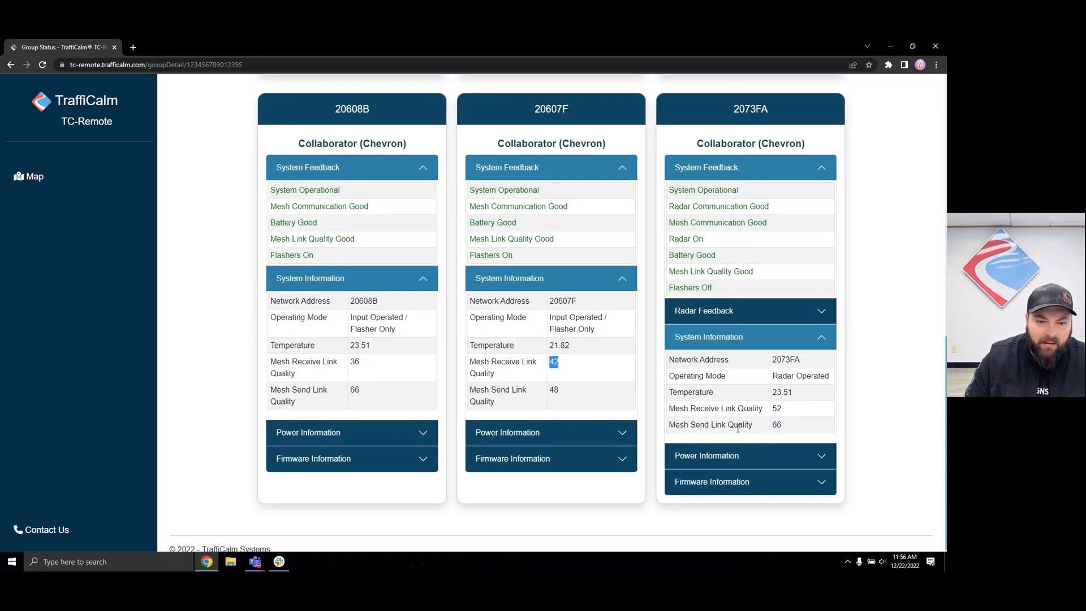
{"action": "scroll", "coordinate": [371, 351], "scroll_direction": "up", "scroll_amount": 9}
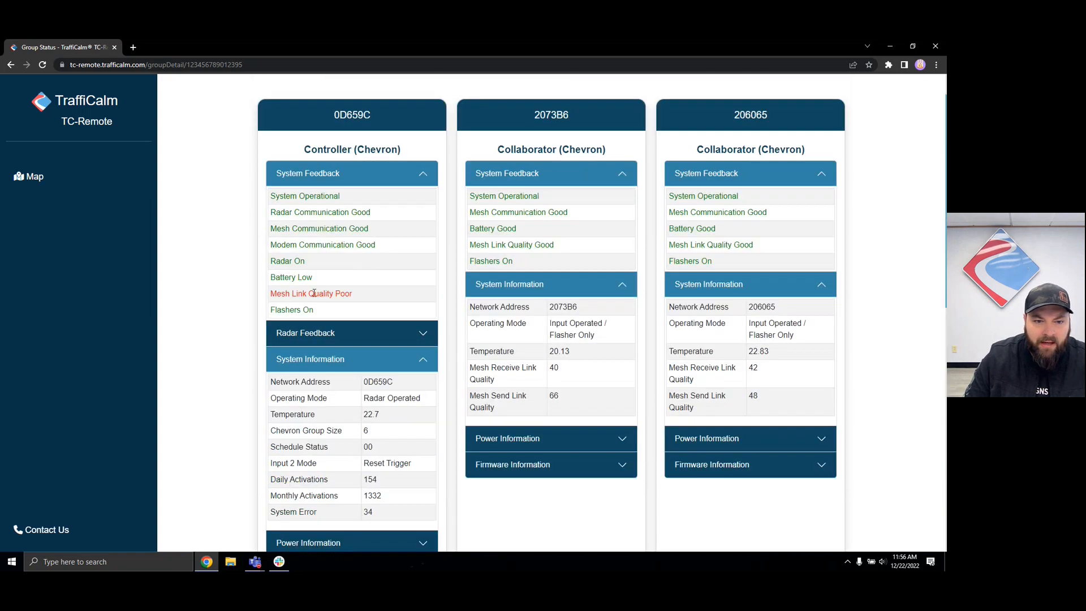
Recheck the controller's mesh link quality feedback and compare the mesh send link quality of collaborators 2073FA, 20607F and 20608B
{"action": "left_click_drag", "start_coordinate": [354, 295], "coordinate": [270, 195]}
{"action": "left_click", "coordinate": [374, 300]}
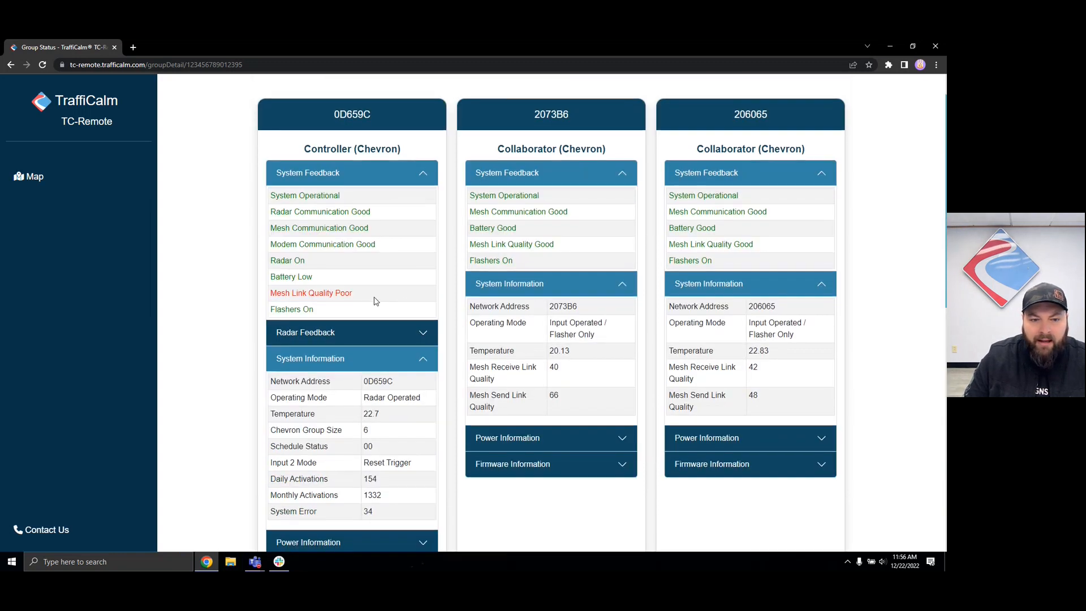
{"action": "scroll", "coordinate": [375, 300], "scroll_direction": "down", "scroll_amount": 2}
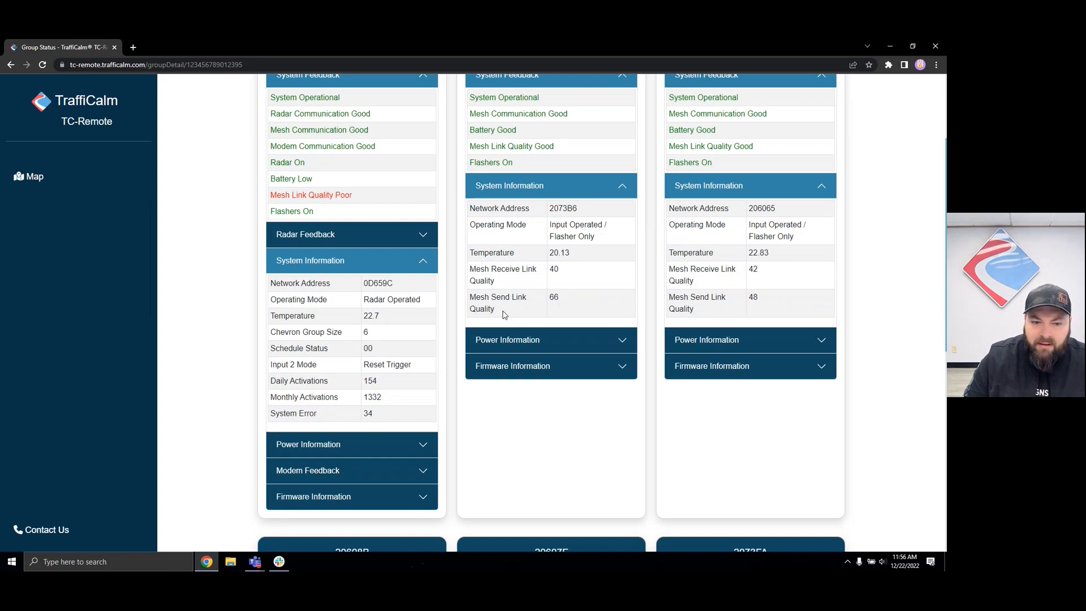
{"action": "scroll", "coordinate": [504, 315], "scroll_direction": "down", "scroll_amount": 3}
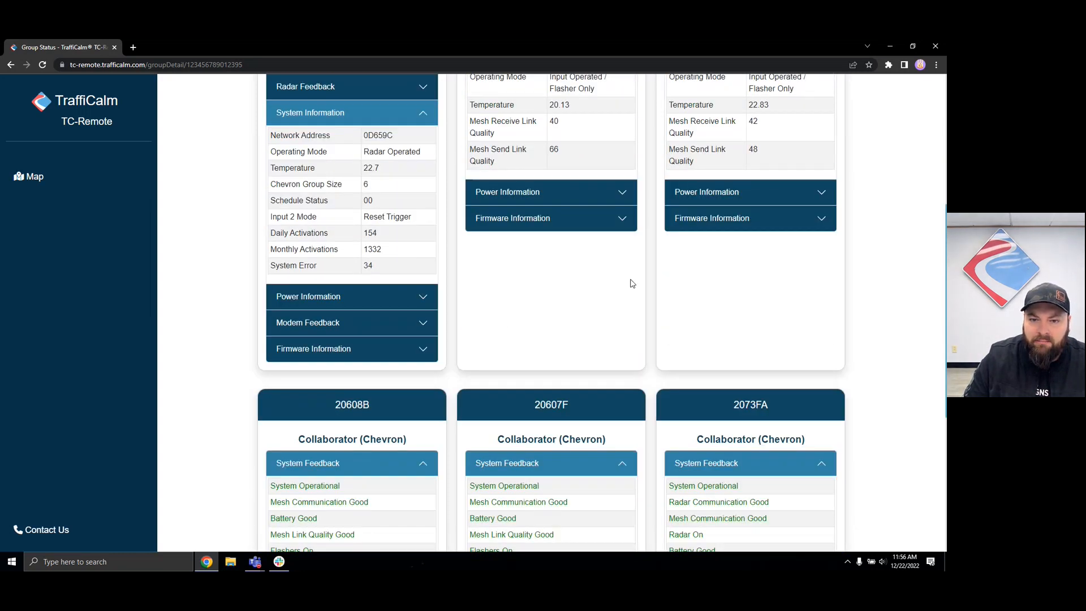
{"action": "scroll", "coordinate": [642, 298], "scroll_direction": "down", "scroll_amount": 2}
{"action": "scroll", "coordinate": [642, 298], "scroll_direction": "down", "scroll_amount": 4}
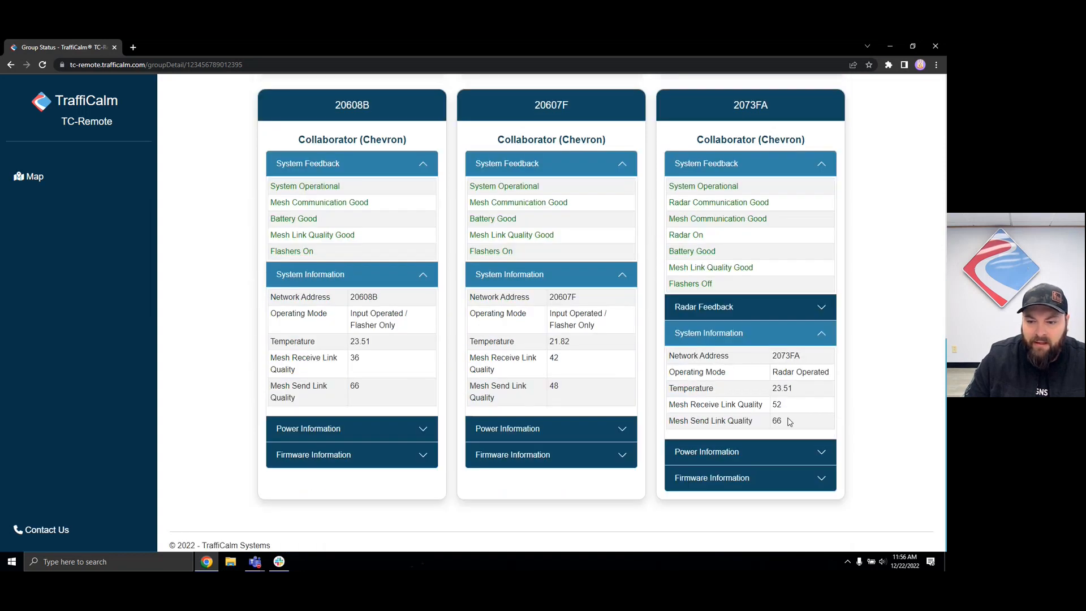
{"action": "left_click_drag", "start_coordinate": [789, 421], "coordinate": [772, 421]}
{"action": "left_click_drag", "start_coordinate": [569, 387], "coordinate": [540, 383]}
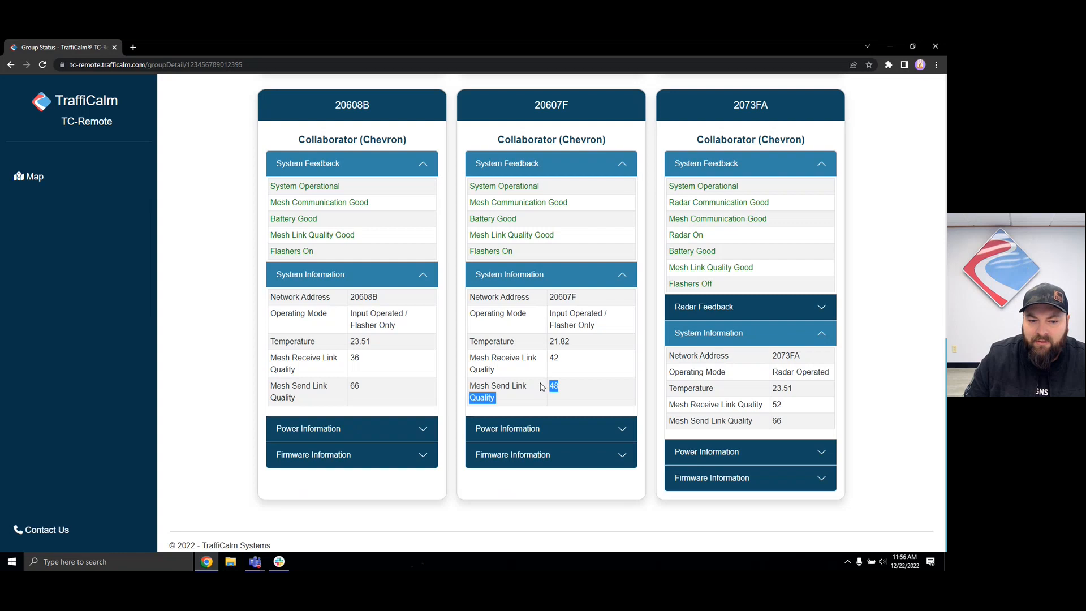
{"action": "left_click_drag", "start_coordinate": [371, 389], "coordinate": [351, 391]}
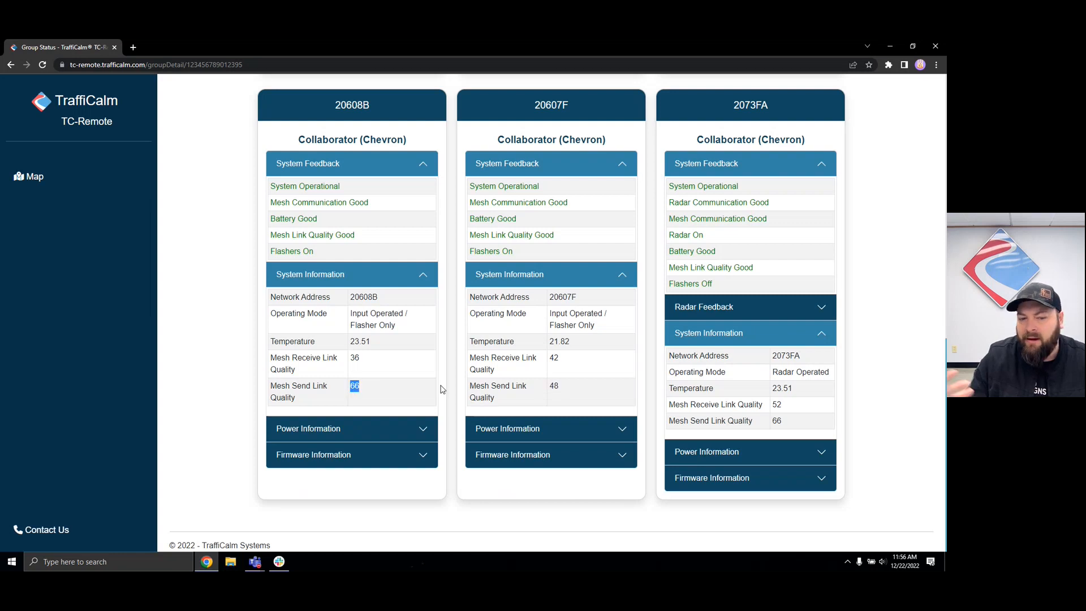
{"action": "scroll", "coordinate": [470, 443], "scroll_direction": "up", "scroll_amount": 1}
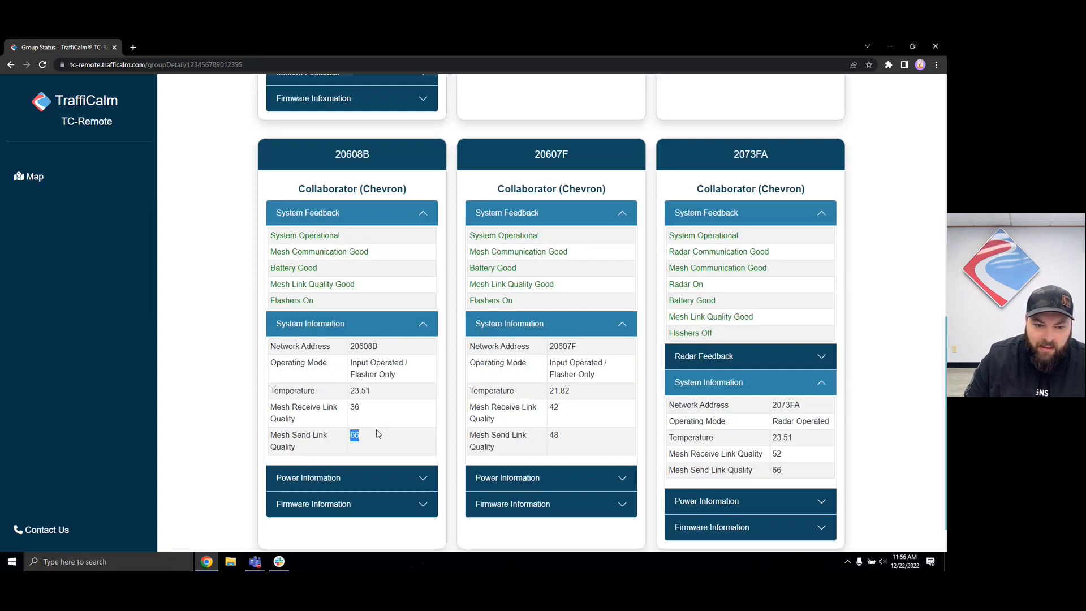
{"action": "left_click", "coordinate": [378, 435]}
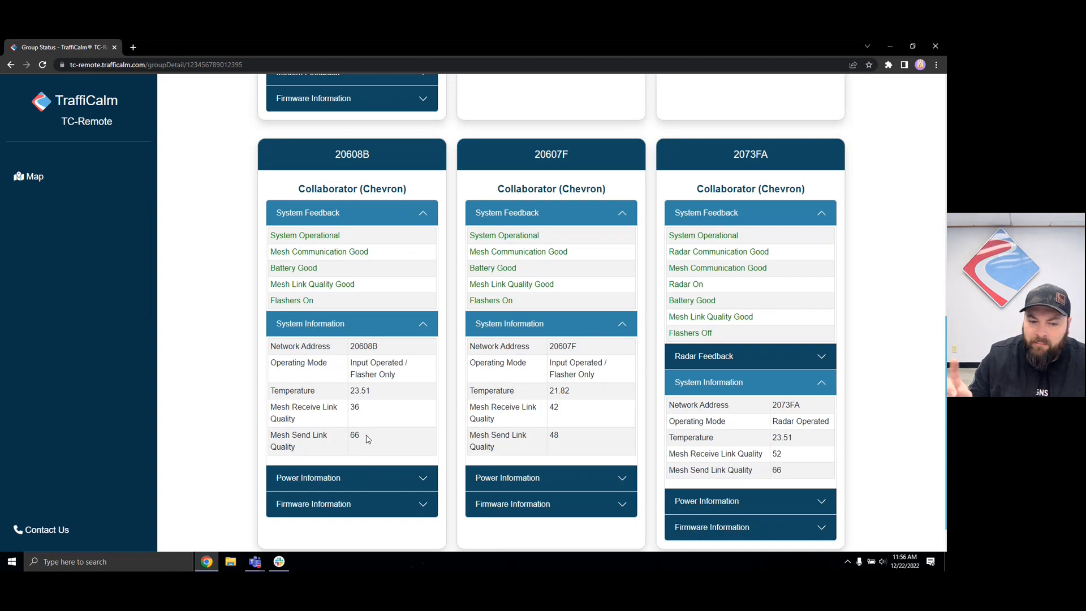
Collapse System Information, expand Power Information for the chevron group, and check the controller's battery voltage and solar voltage
{"action": "scroll", "coordinate": [367, 439], "scroll_direction": "up", "scroll_amount": 8}
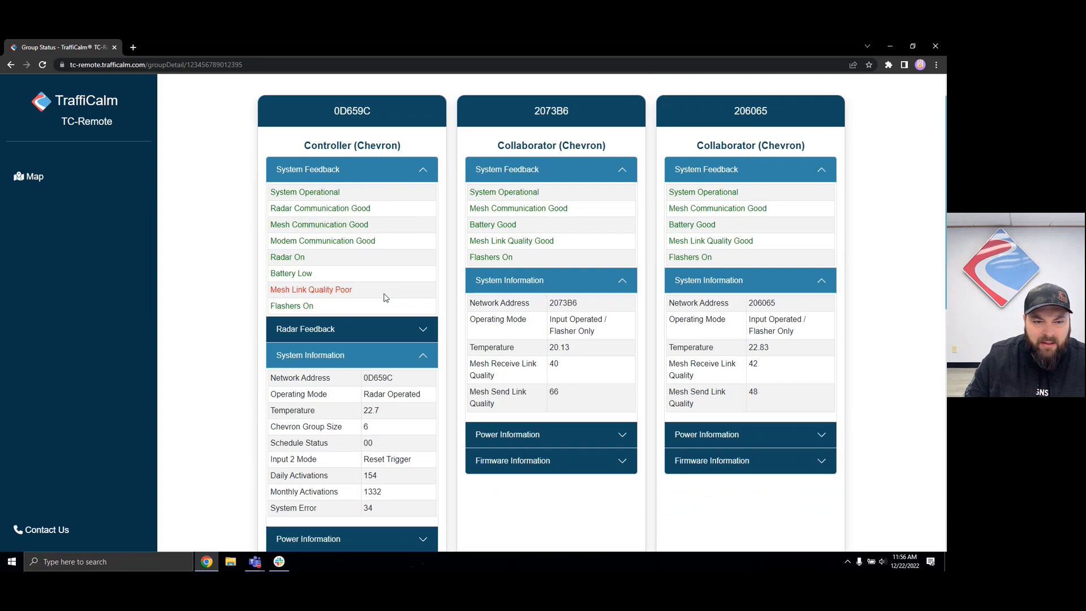
{"action": "left_click", "coordinate": [311, 355]}
{"action": "left_click", "coordinate": [317, 383]}
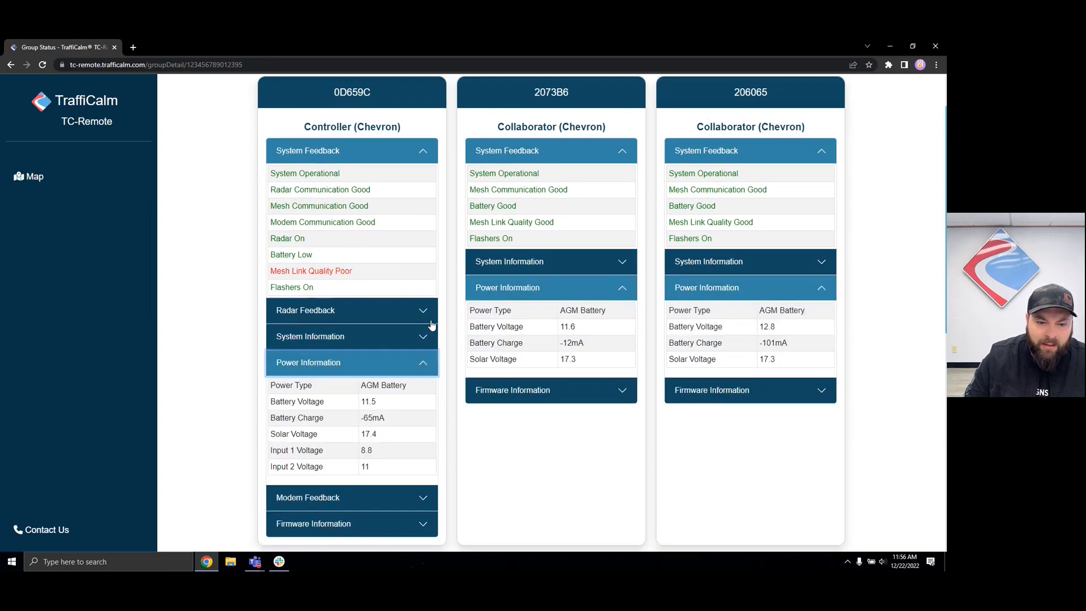
{"action": "scroll", "coordinate": [377, 327], "scroll_direction": "down", "scroll_amount": 3}
{"action": "double_click", "coordinate": [368, 273]}
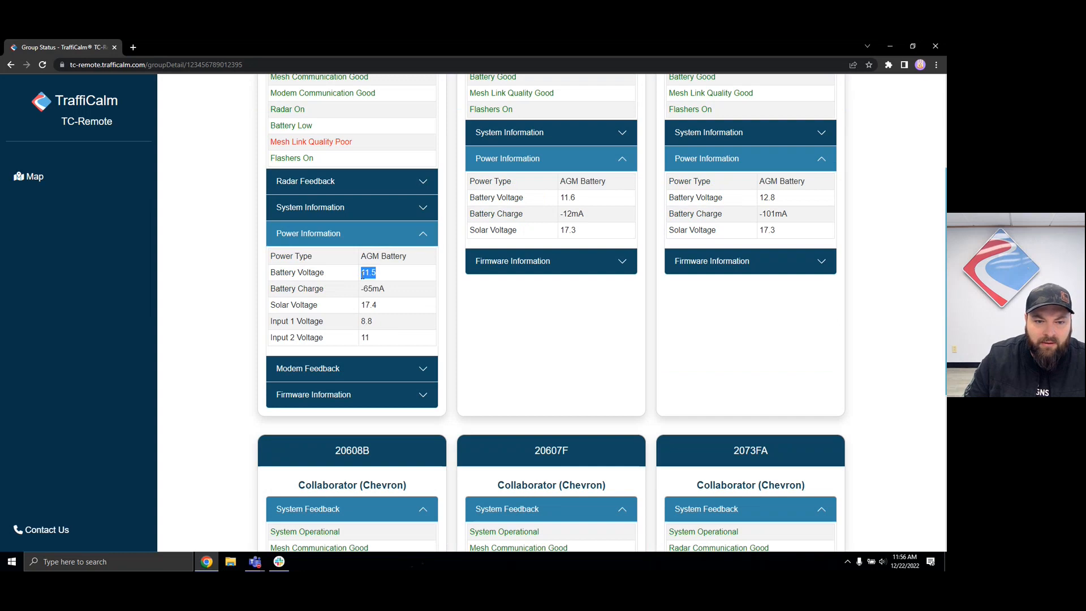
{"action": "left_click", "coordinate": [384, 278]}
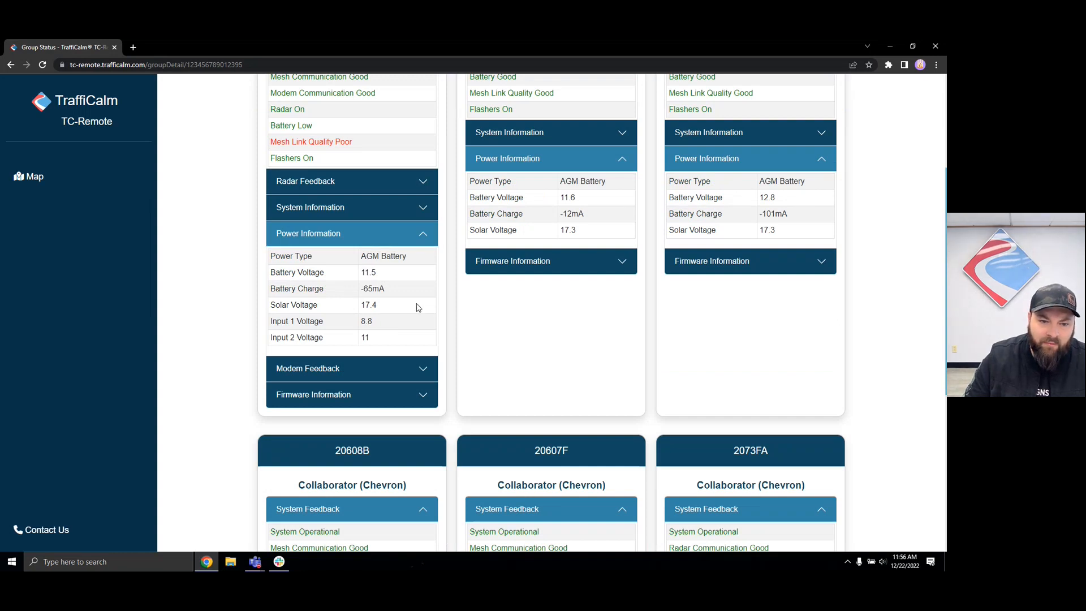
{"action": "double_click", "coordinate": [374, 304]}
{"action": "left_click", "coordinate": [379, 311]}
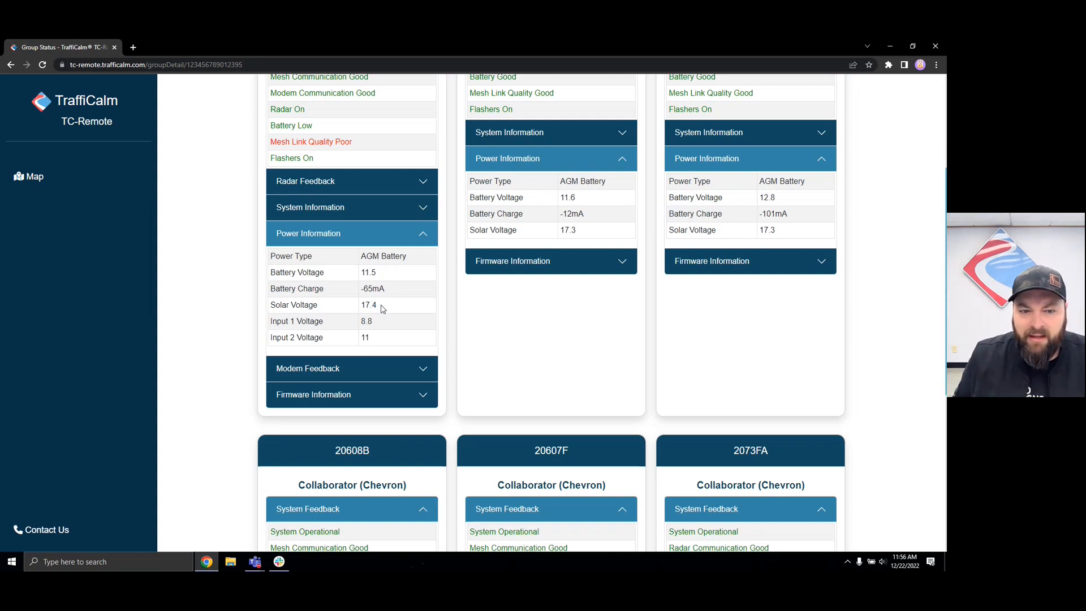
{"action": "double_click", "coordinate": [375, 307]}
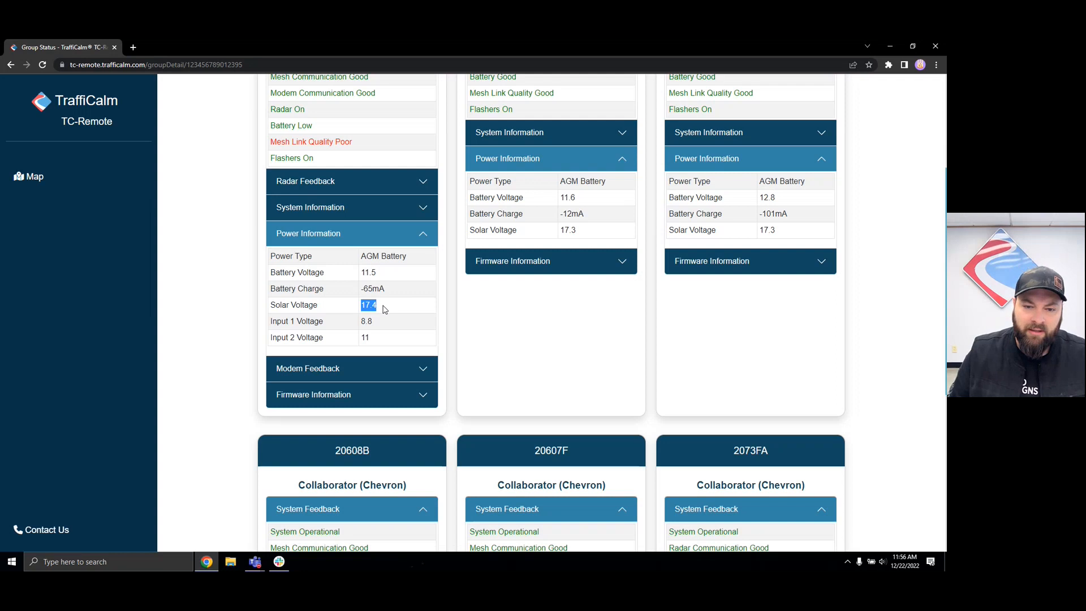
{"action": "left_click", "coordinate": [324, 316]}
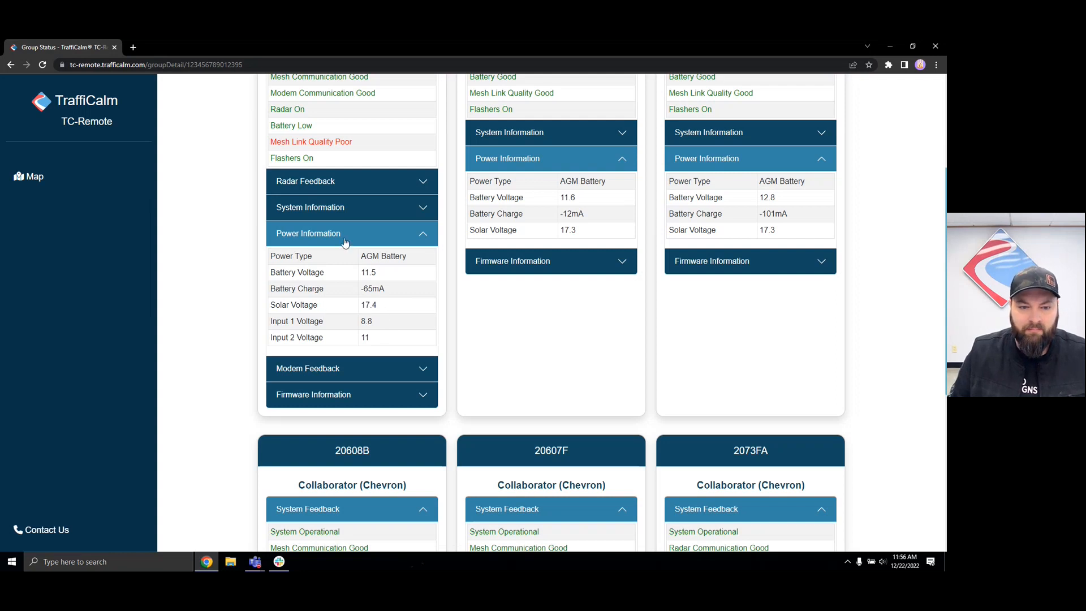
Highlight the controller's battery voltage, and compare it with the power readings of the collaborators, highlighting the solar voltage of 206065
{"action": "scroll", "coordinate": [364, 275], "scroll_direction": "up", "scroll_amount": 2}
{"action": "scroll", "coordinate": [365, 277], "scroll_direction": "down", "scroll_amount": 1}
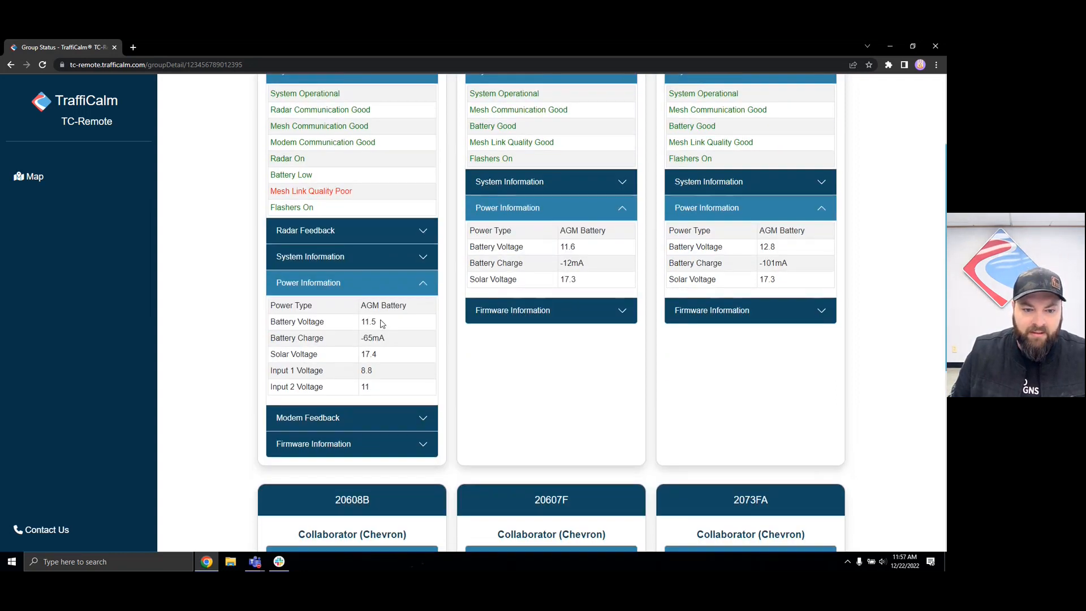
{"action": "left_click_drag", "start_coordinate": [382, 323], "coordinate": [362, 322]}
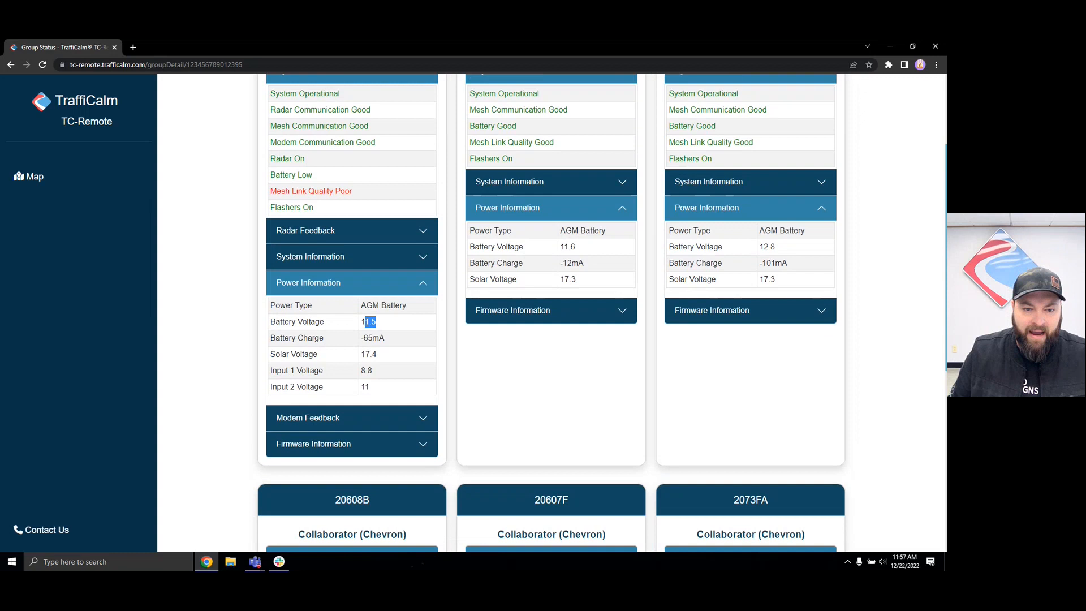
{"action": "left_click", "coordinate": [394, 330]}
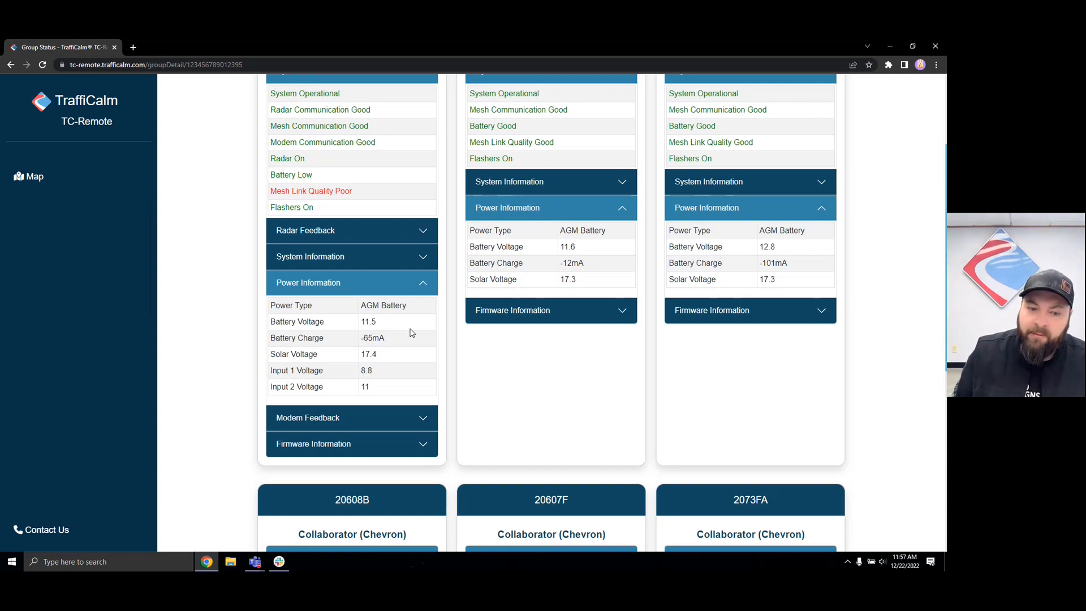
{"action": "scroll", "coordinate": [411, 333], "scroll_direction": "down", "scroll_amount": 3}
{"action": "scroll", "coordinate": [459, 333], "scroll_direction": "up", "scroll_amount": 3}
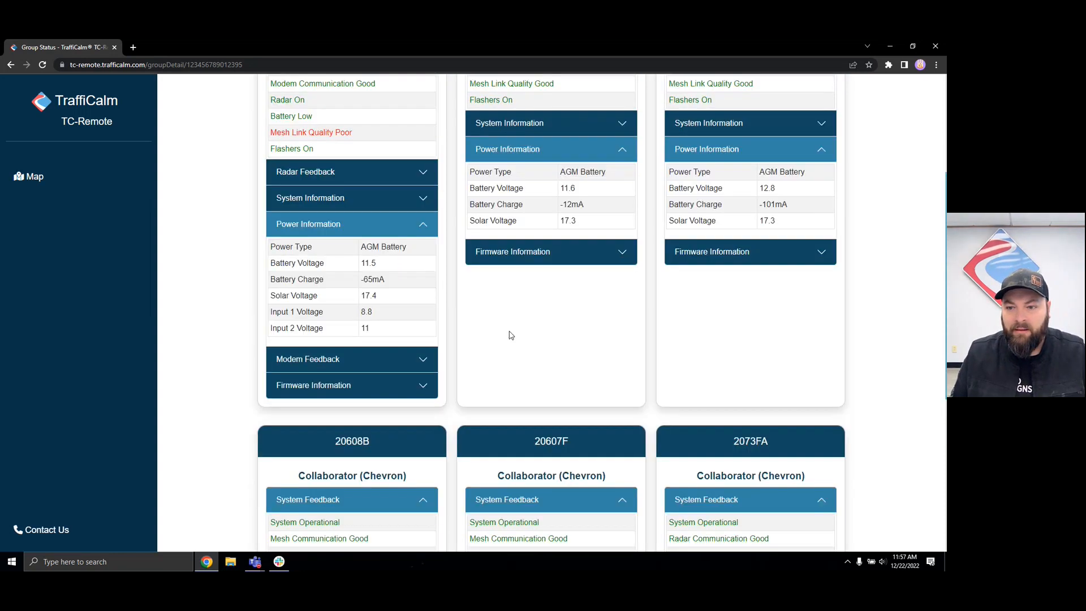
{"action": "left_click_drag", "start_coordinate": [782, 252], "coordinate": [759, 281]}
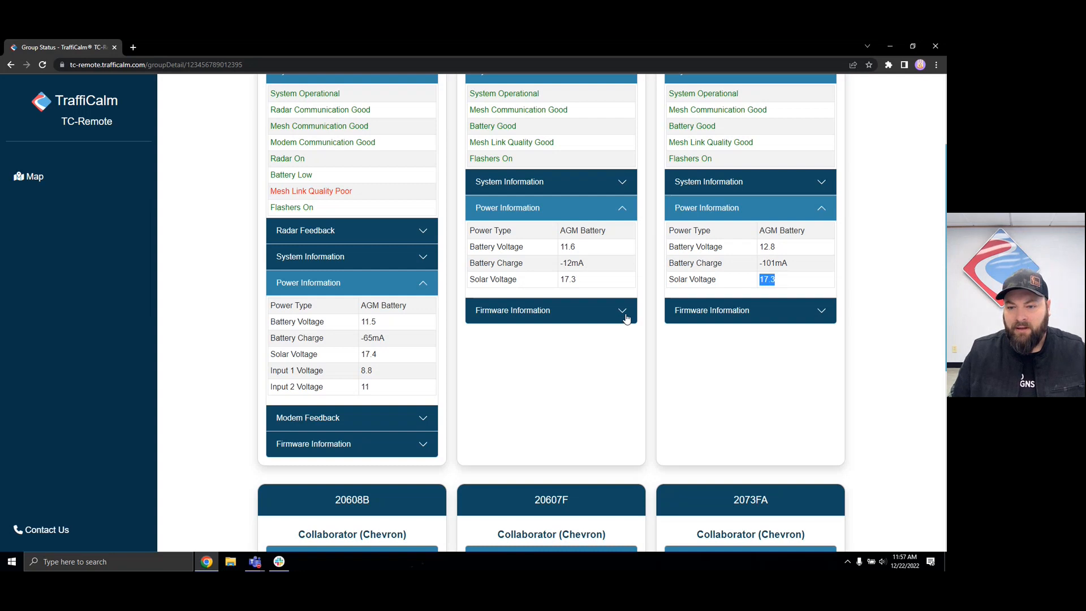
Collapse System Feedback for the chevron group and compare the power information across all six units
{"action": "scroll", "coordinate": [636, 317], "scroll_direction": "down", "scroll_amount": 1}
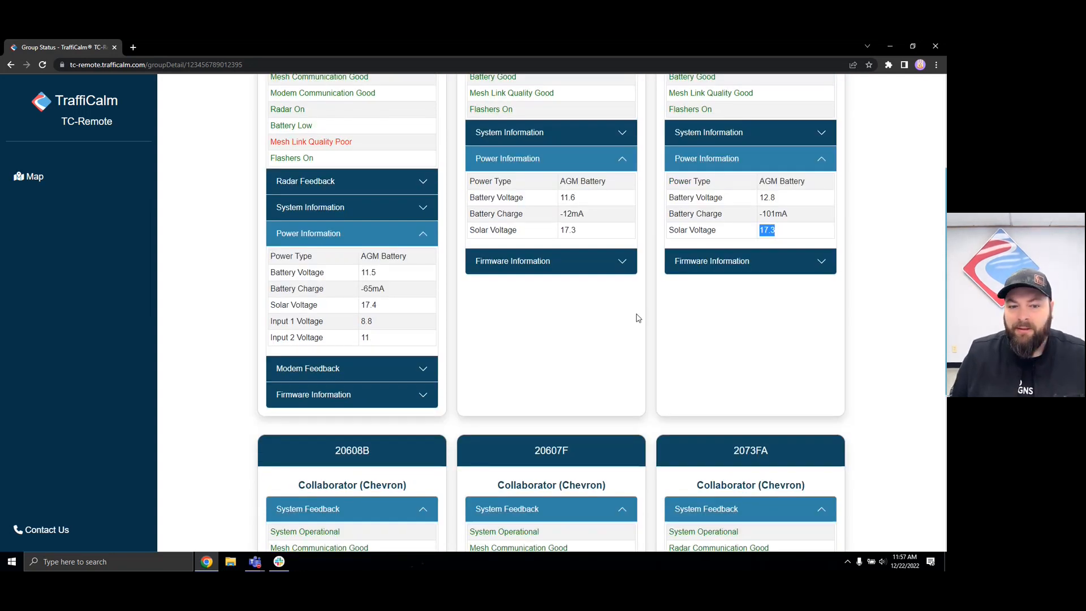
{"action": "scroll", "coordinate": [599, 380], "scroll_direction": "down", "scroll_amount": 2}
{"action": "scroll", "coordinate": [606, 388], "scroll_direction": "down", "scroll_amount": 4}
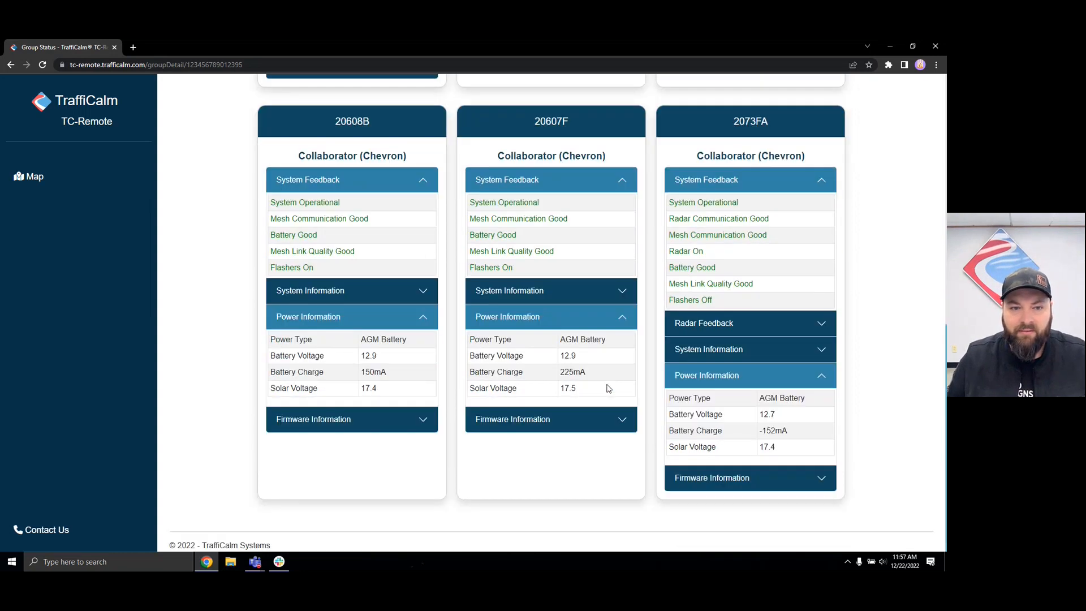
{"action": "scroll", "coordinate": [416, 311], "scroll_direction": "up", "scroll_amount": 2}
{"action": "left_click", "coordinate": [409, 280]}
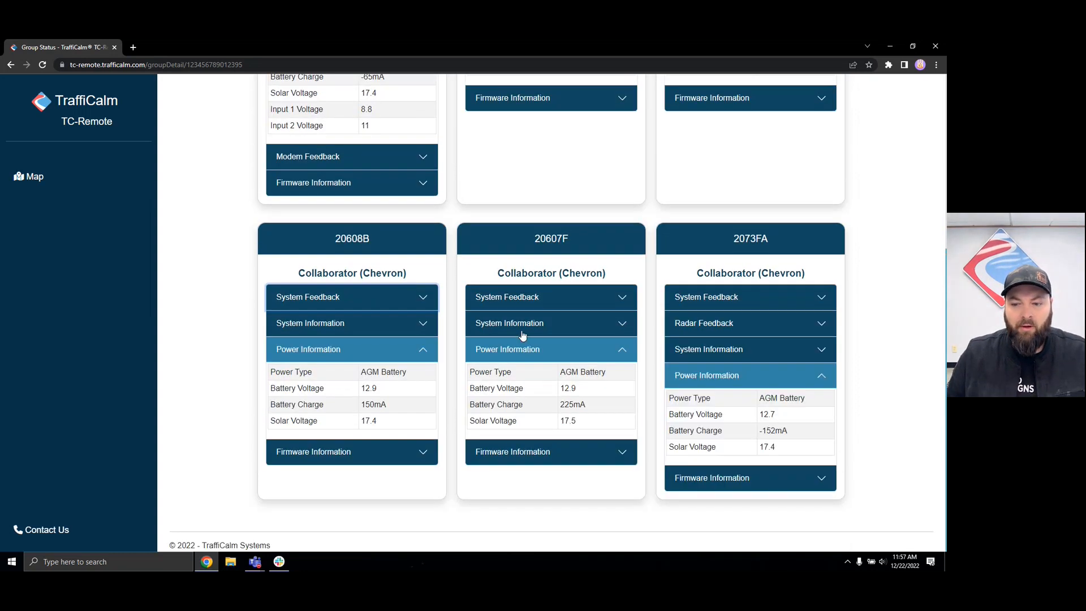
{"action": "scroll", "coordinate": [612, 373], "scroll_direction": "up", "scroll_amount": 2}
{"action": "scroll", "coordinate": [611, 374], "scroll_direction": "up", "scroll_amount": 1}
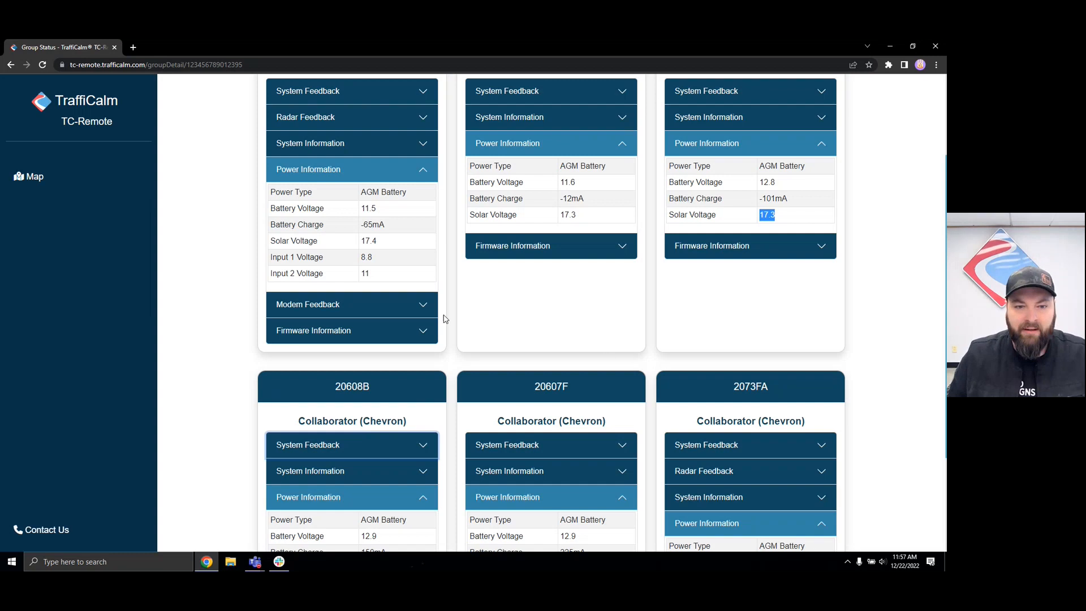
{"action": "scroll", "coordinate": [445, 318], "scroll_direction": "up", "scroll_amount": 2}
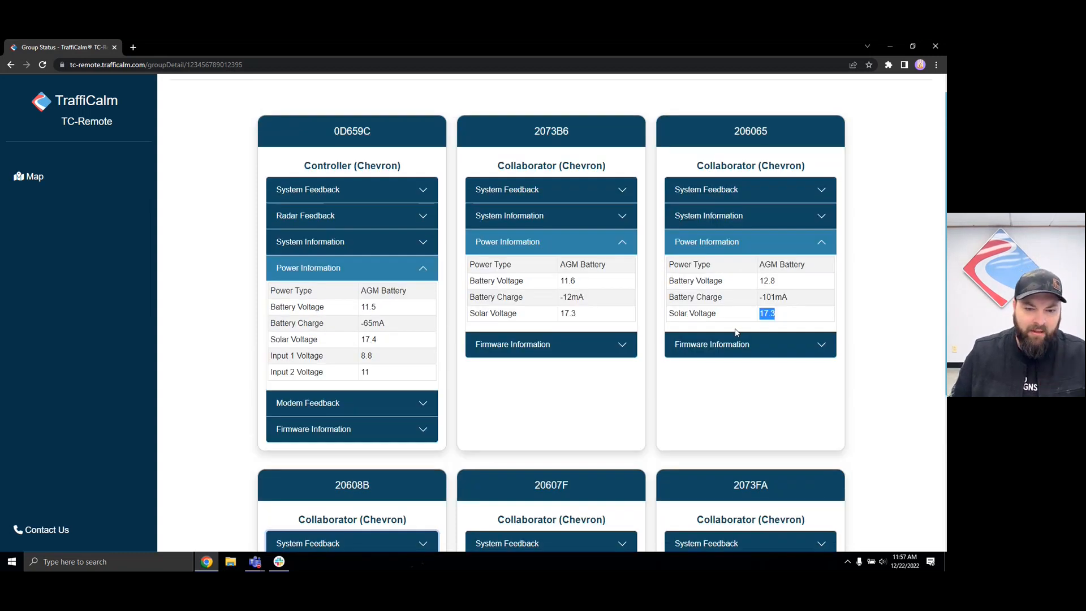
Highlight collaborator 206065's battery voltage, and replace the group's Power Information with the controller's Modem Feedback for review
{"action": "left_click_drag", "start_coordinate": [776, 281], "coordinate": [765, 281]}
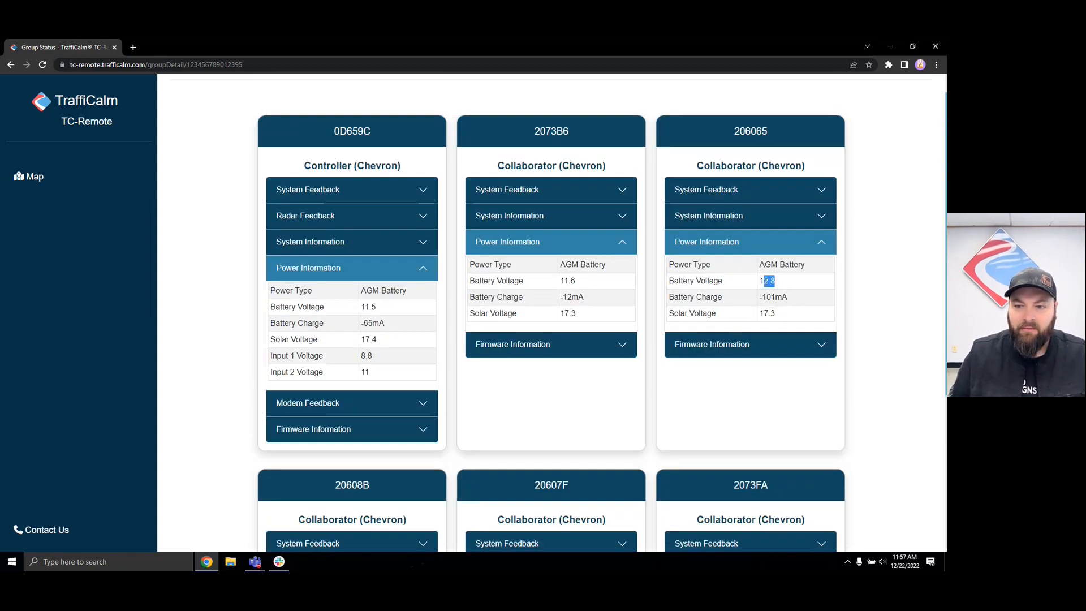
{"action": "left_click", "coordinate": [781, 400]}
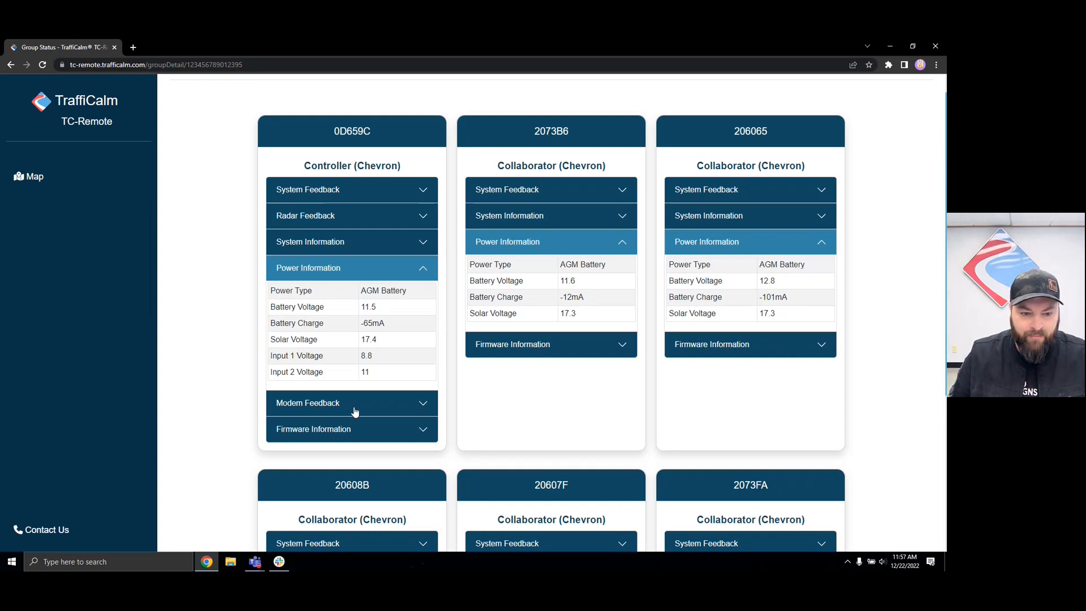
{"action": "left_click", "coordinate": [334, 270]}
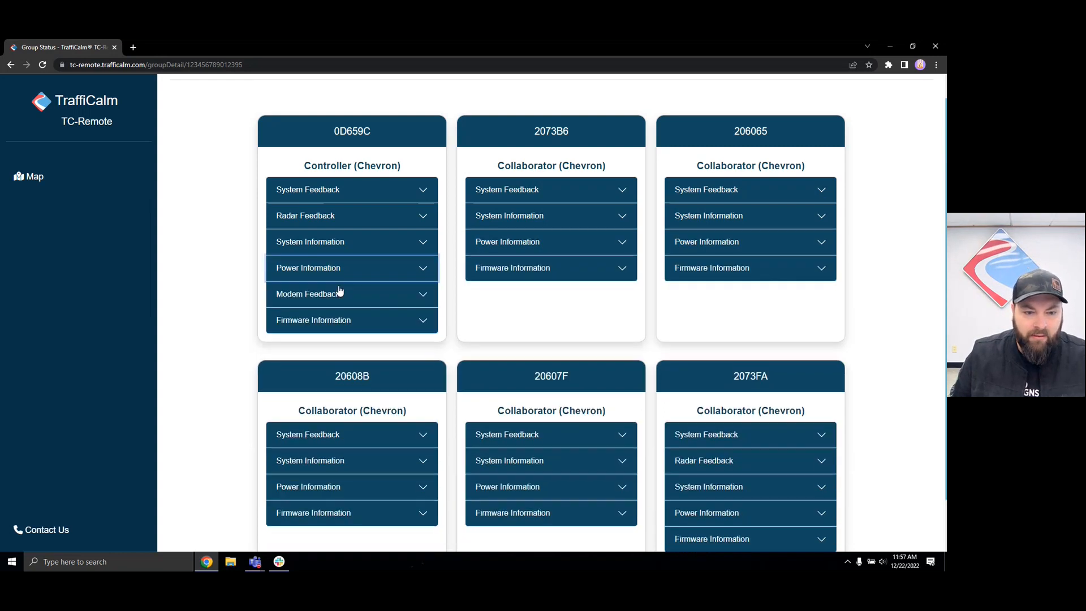
{"action": "left_click", "coordinate": [351, 299]}
{"action": "scroll", "coordinate": [354, 297], "scroll_direction": "down", "scroll_amount": 1}
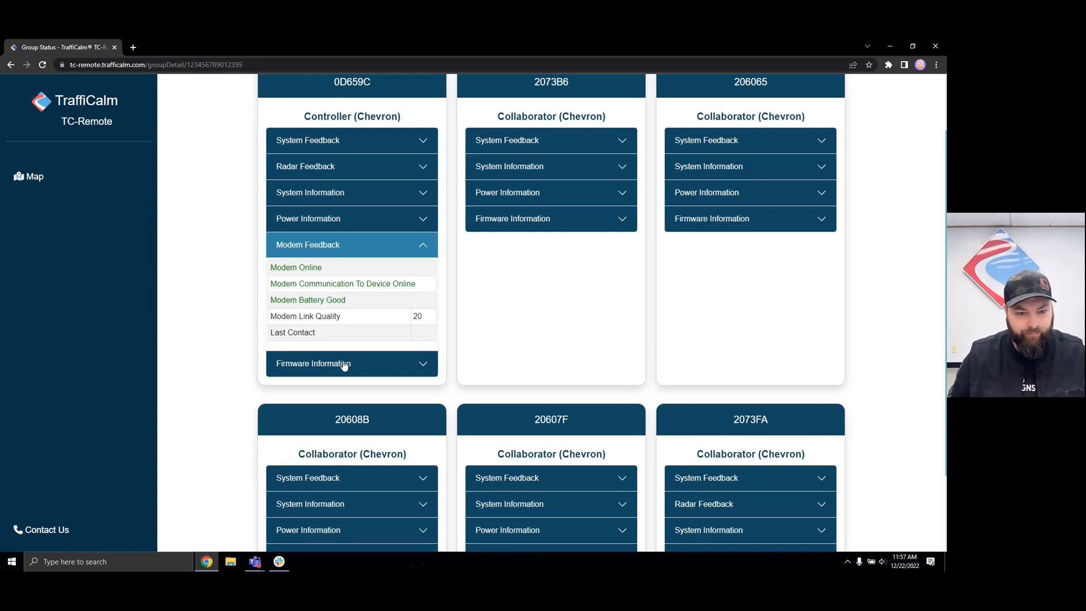
Return to the map and open the Report Data page for Conflict Intersection 1
{"action": "left_click", "coordinate": [39, 180]}
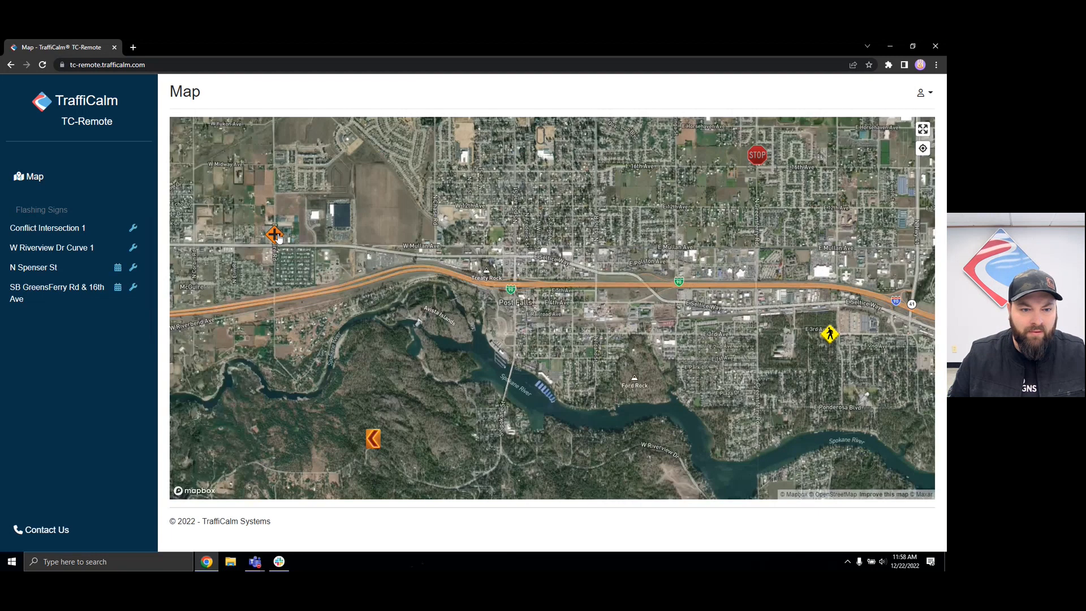
{"action": "left_click", "coordinate": [277, 237]}
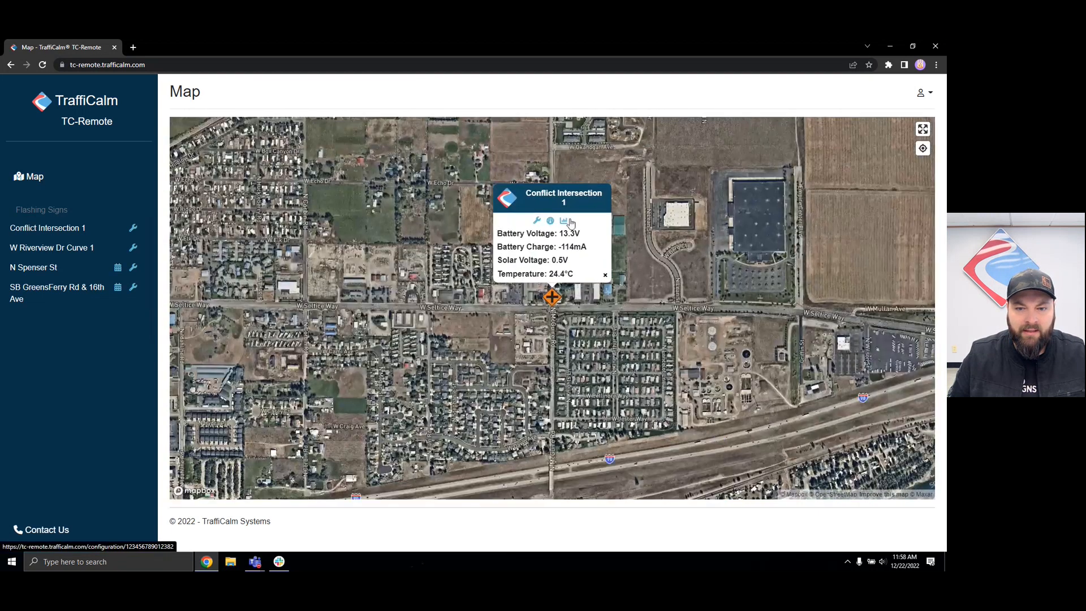
{"action": "left_click", "coordinate": [563, 220]}
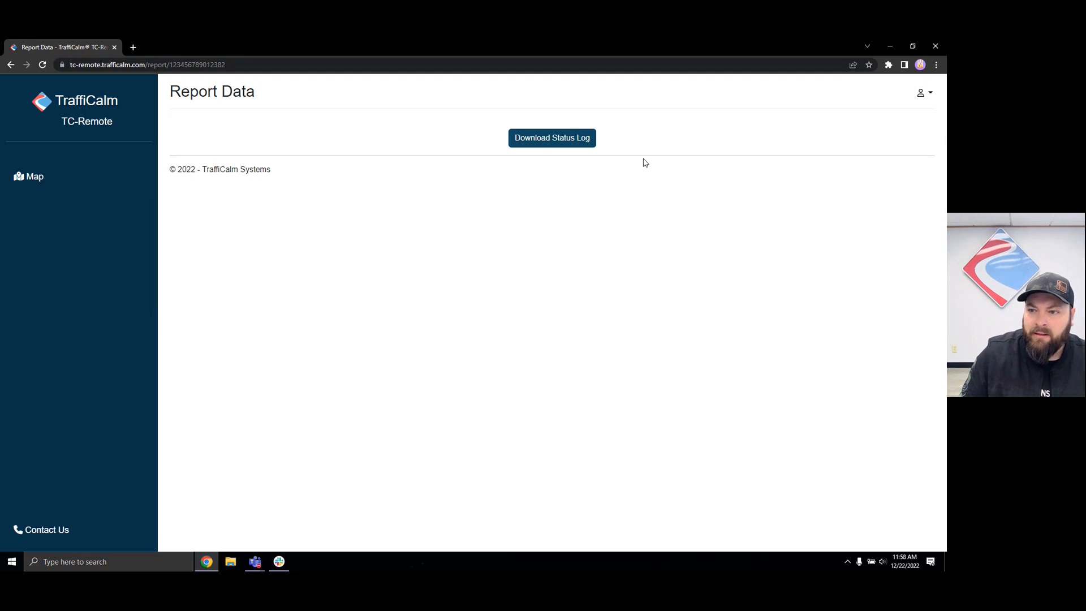
Return to the map and open the Account settings from the user options
{"action": "left_click", "coordinate": [37, 179]}
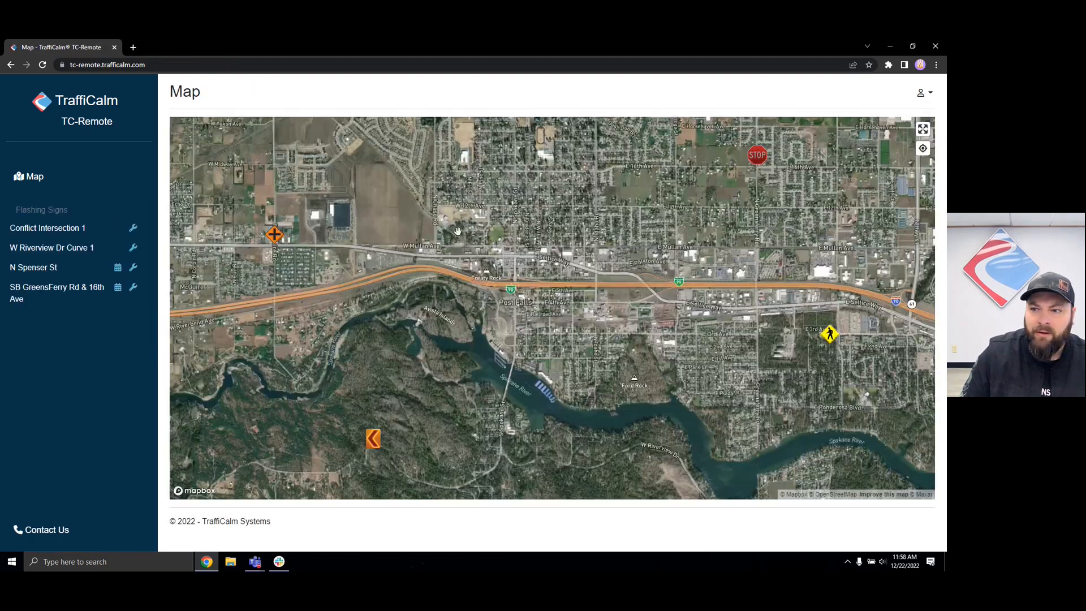
{"action": "left_click", "coordinate": [927, 100]}
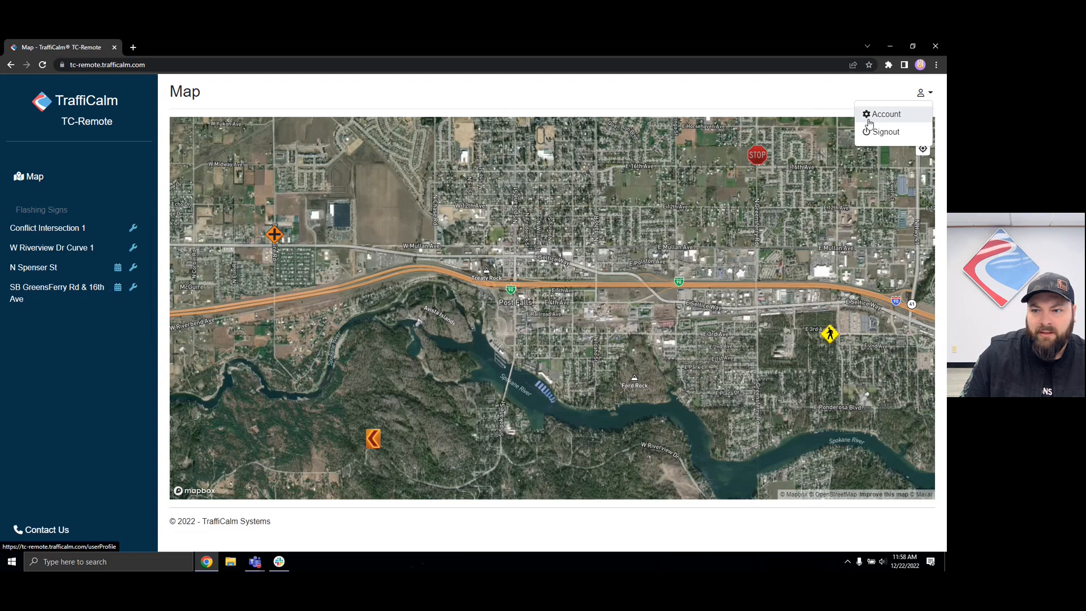
{"action": "left_click", "coordinate": [905, 123]}
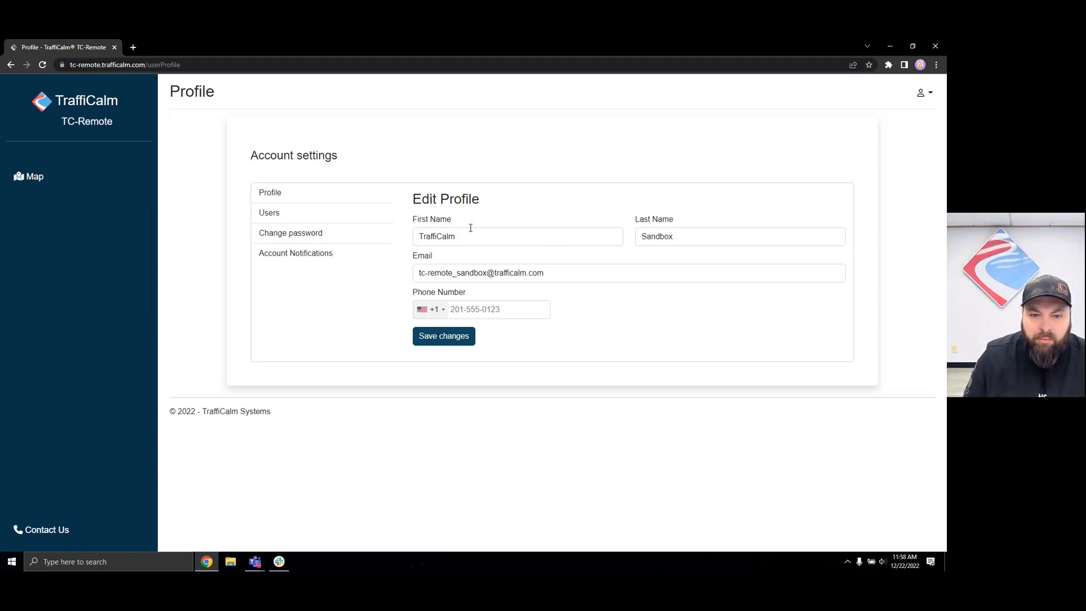
Examine the Edit Profile fields, highlighting the last name and the email and checking the phone number field
{"action": "mouse_move", "coordinate": [572, 273]}
{"action": "left_mouse_down"}
{"action": "mouse_move", "coordinate": [422, 299]}
{"action": "mouse_move", "coordinate": [423, 273]}
{"action": "mouse_move", "coordinate": [558, 270]}
{"action": "left_mouse_up"}
{"action": "left_click", "coordinate": [369, 303]}
{"action": "left_click", "coordinate": [558, 276]}
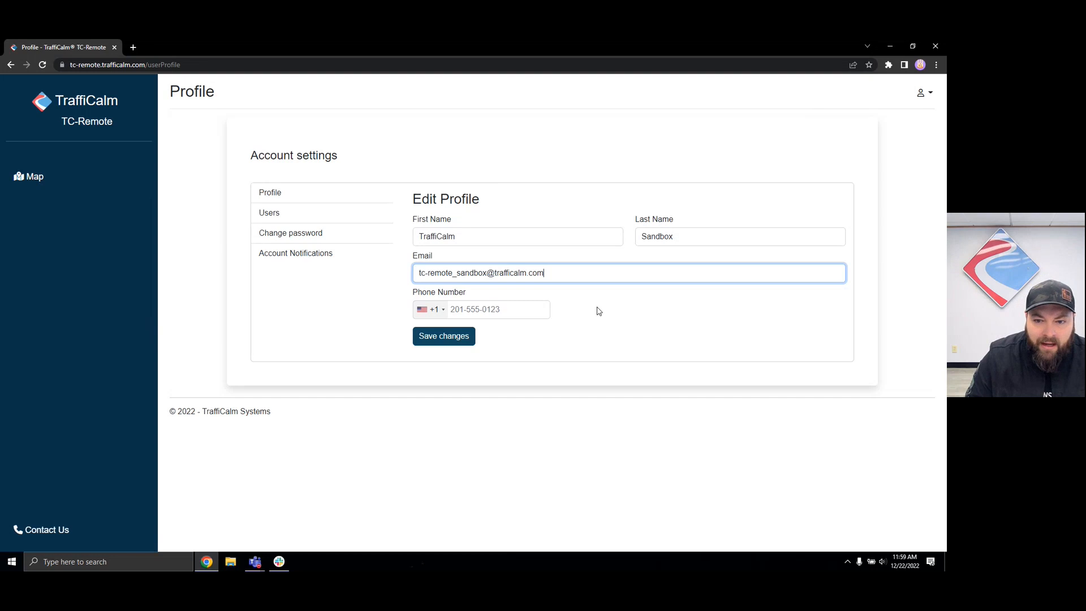
{"action": "left_click_drag", "start_coordinate": [687, 236], "coordinate": [633, 235]}
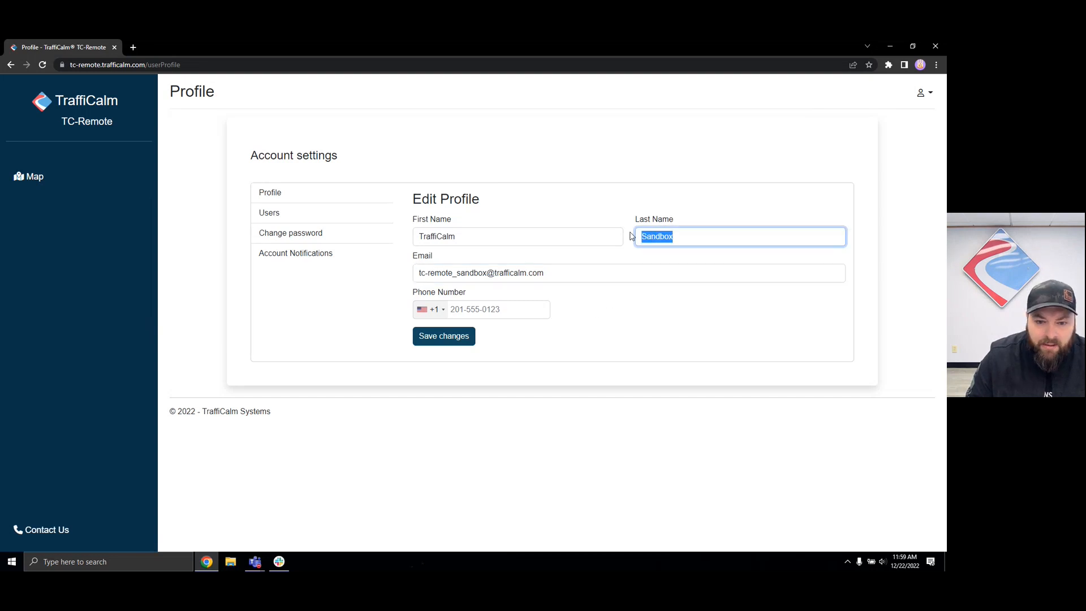
{"action": "left_click", "coordinate": [487, 318]}
{"action": "left_click", "coordinate": [612, 316]}
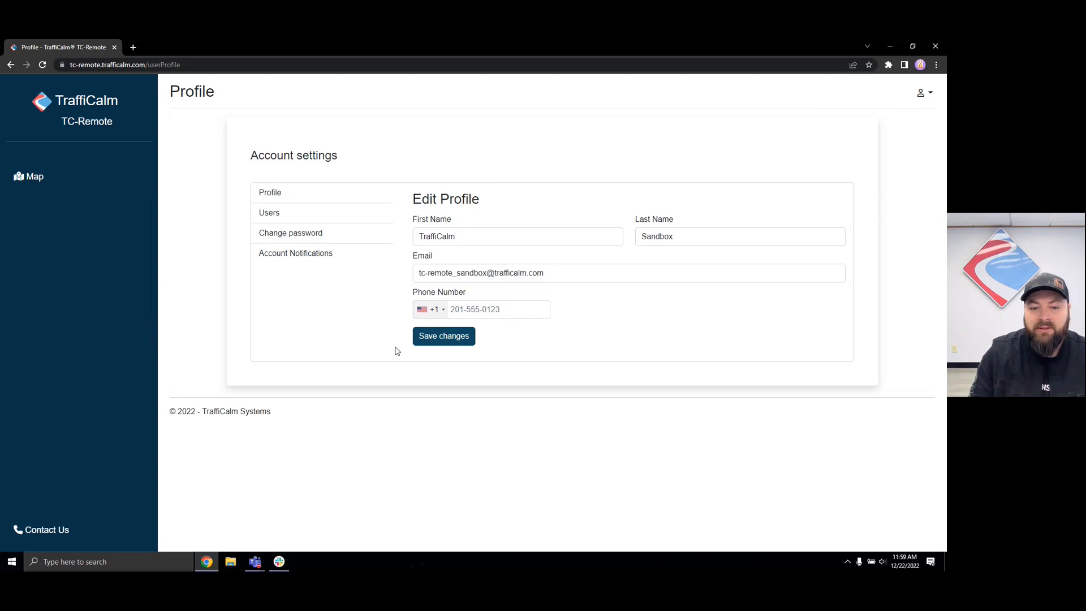
{"action": "left_click_drag", "start_coordinate": [544, 270], "coordinate": [400, 271]}
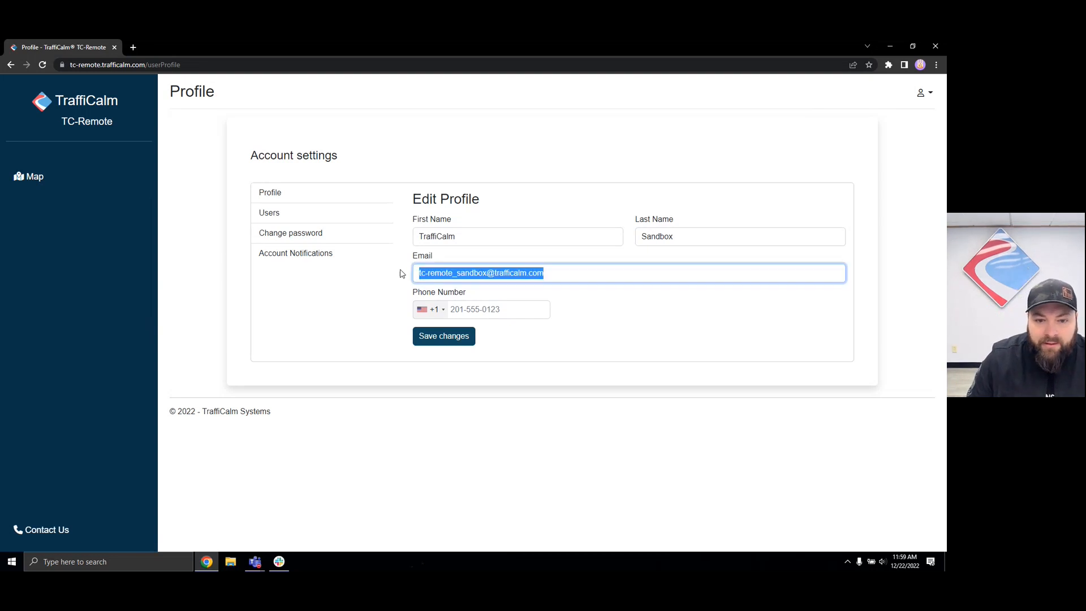
{"action": "left_click", "coordinate": [400, 272]}
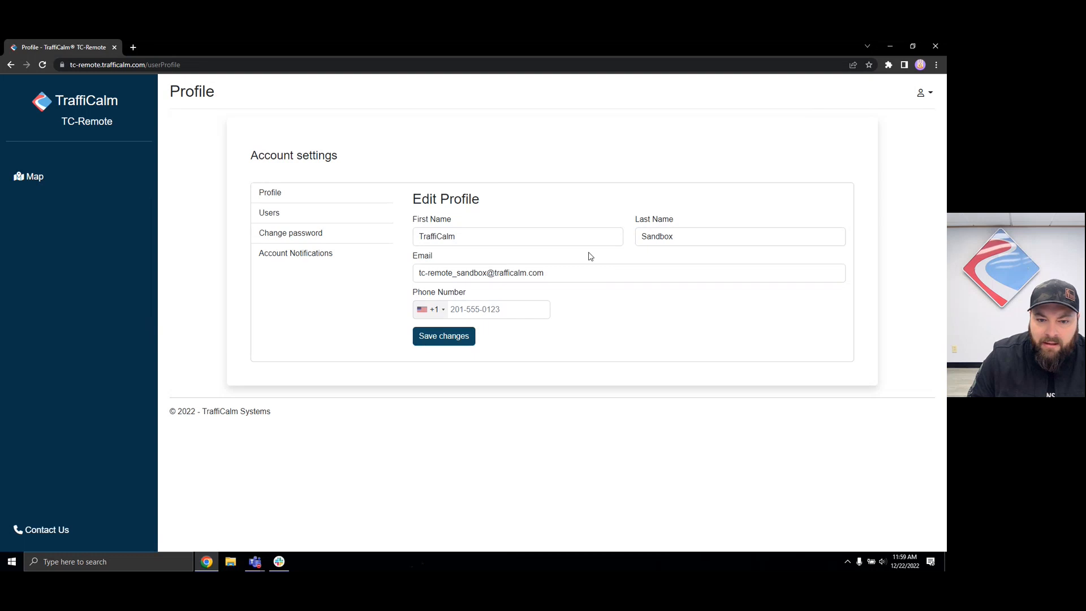
Open the Users list and start a new user, examining the User Level, Username and Email fields
{"action": "left_click", "coordinate": [284, 218]}
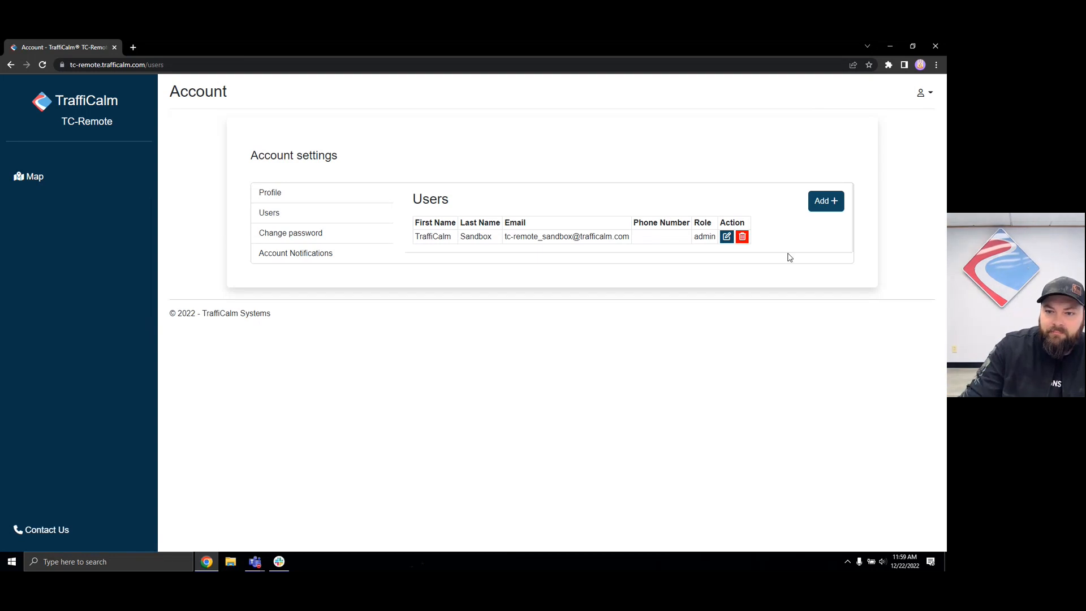
{"action": "left_click", "coordinate": [823, 202]}
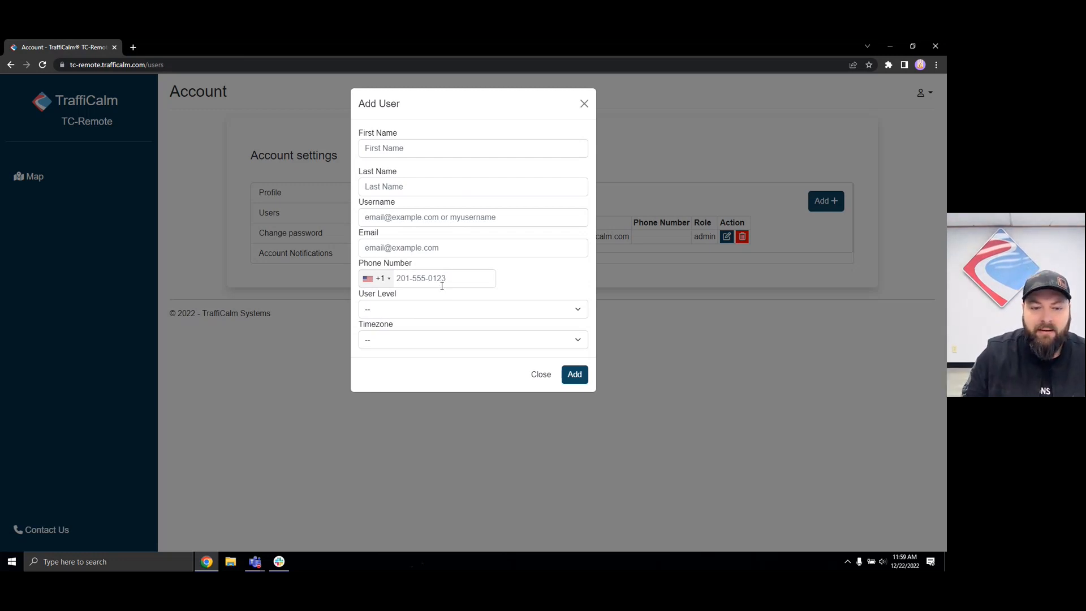
{"action": "left_click", "coordinate": [453, 309]}
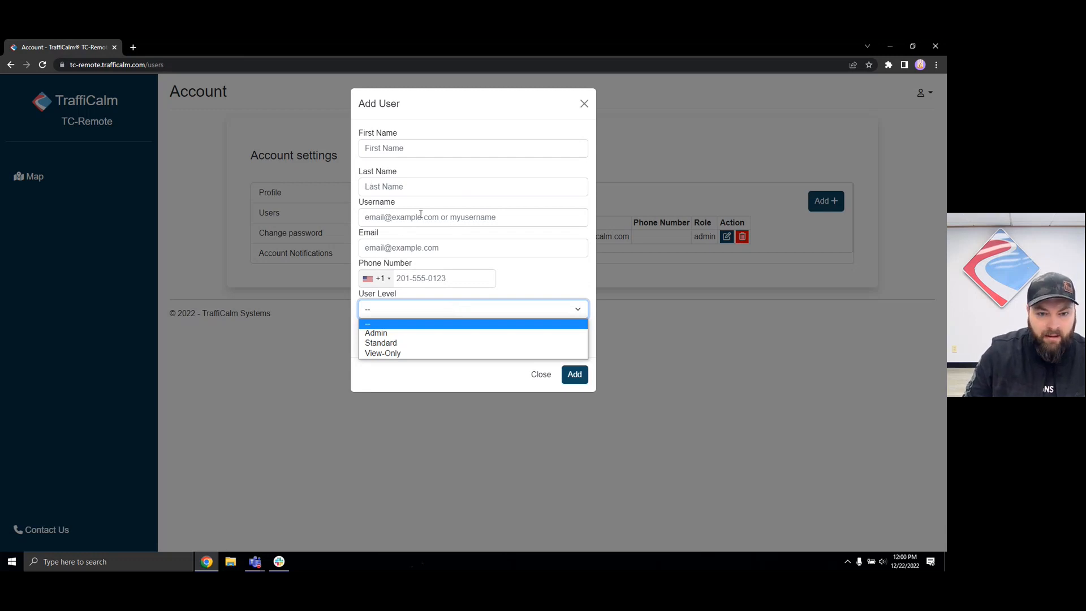
{"action": "left_click", "coordinate": [373, 219]}
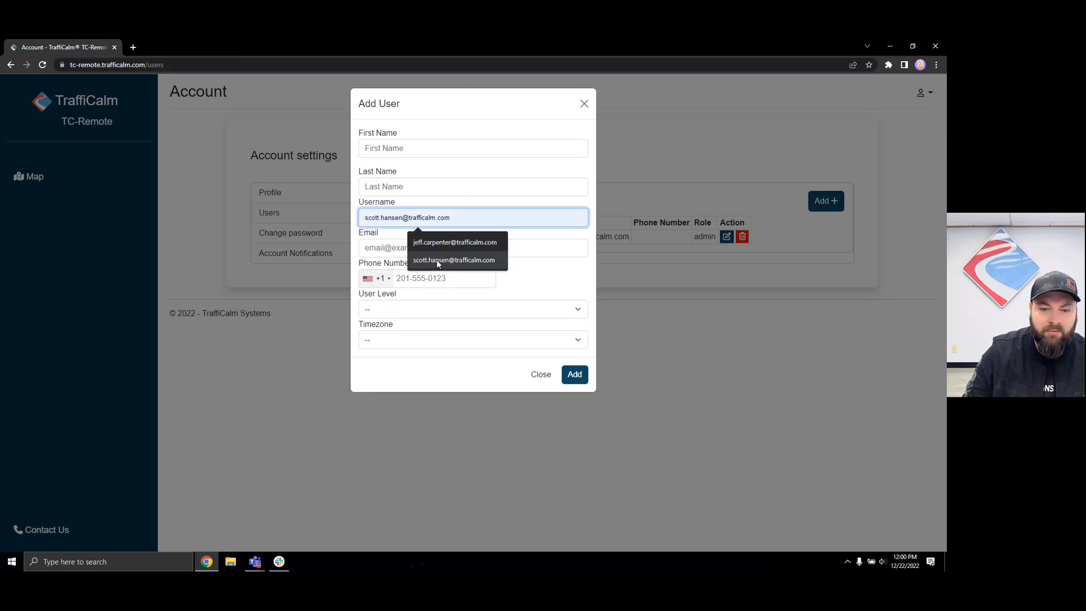
{"action": "left_click", "coordinate": [371, 249]}
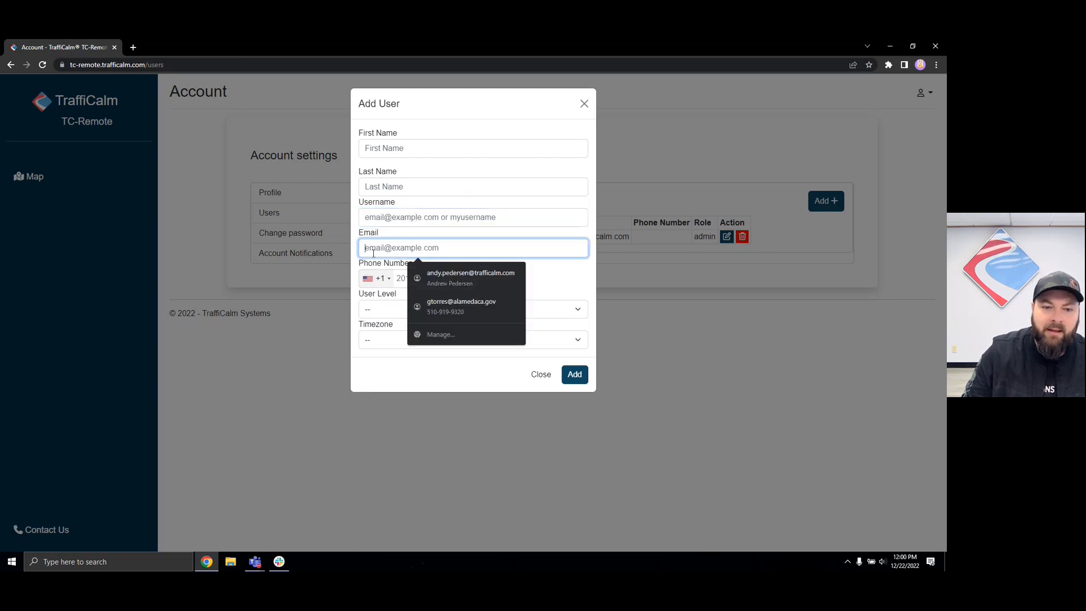
{"action": "left_click", "coordinate": [353, 270]}
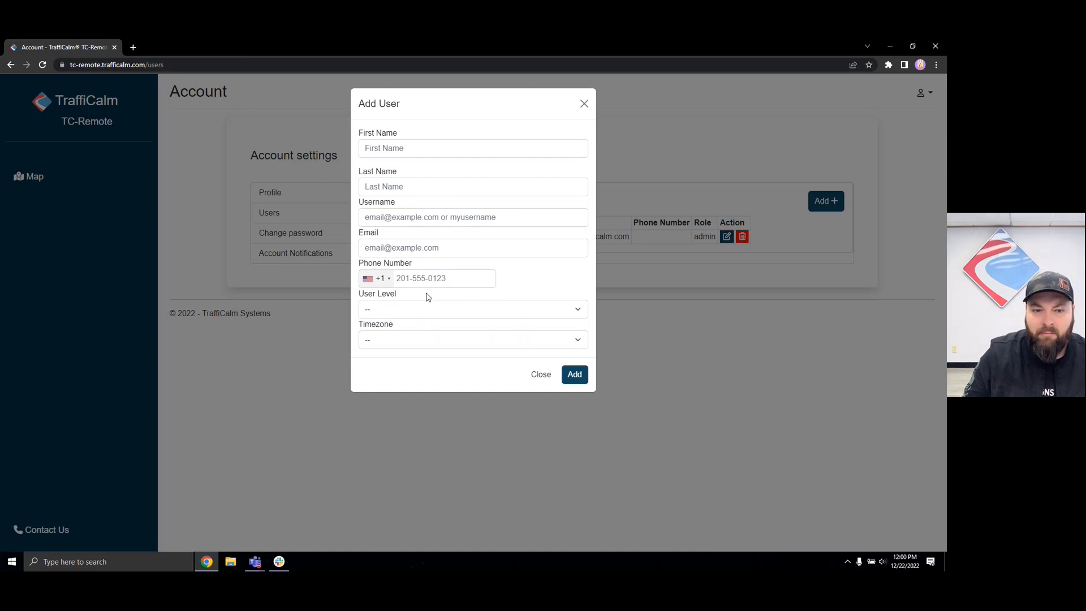
Try the Standard and View-Only user levels for the new user, and reset the User Level to blank
{"action": "left_click", "coordinate": [424, 310]}
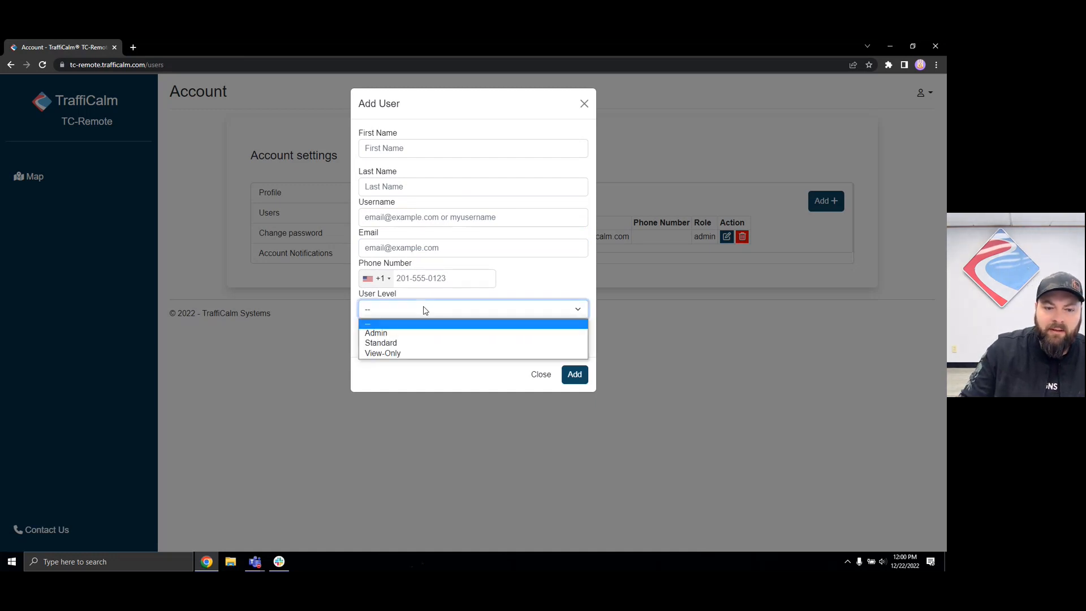
{"action": "left_click", "coordinate": [404, 343]}
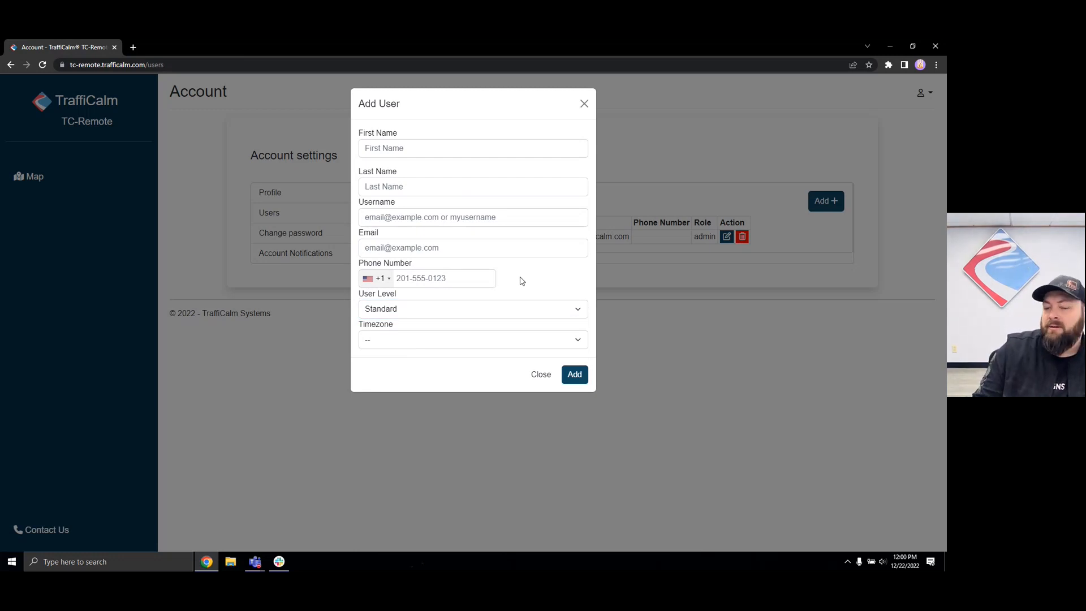
{"action": "left_click", "coordinate": [467, 306]}
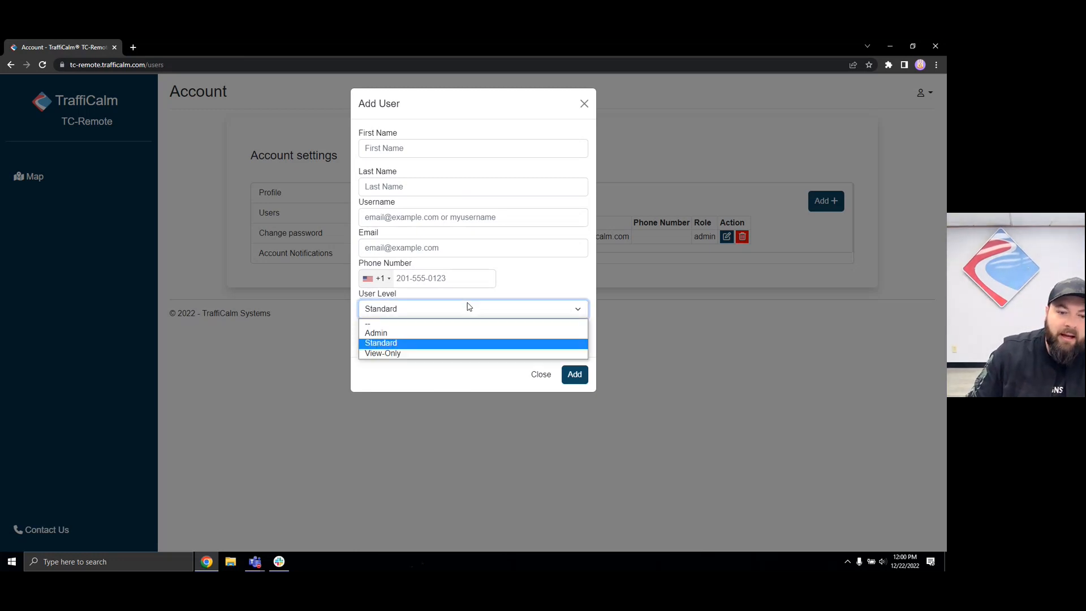
{"action": "left_click", "coordinate": [426, 355]}
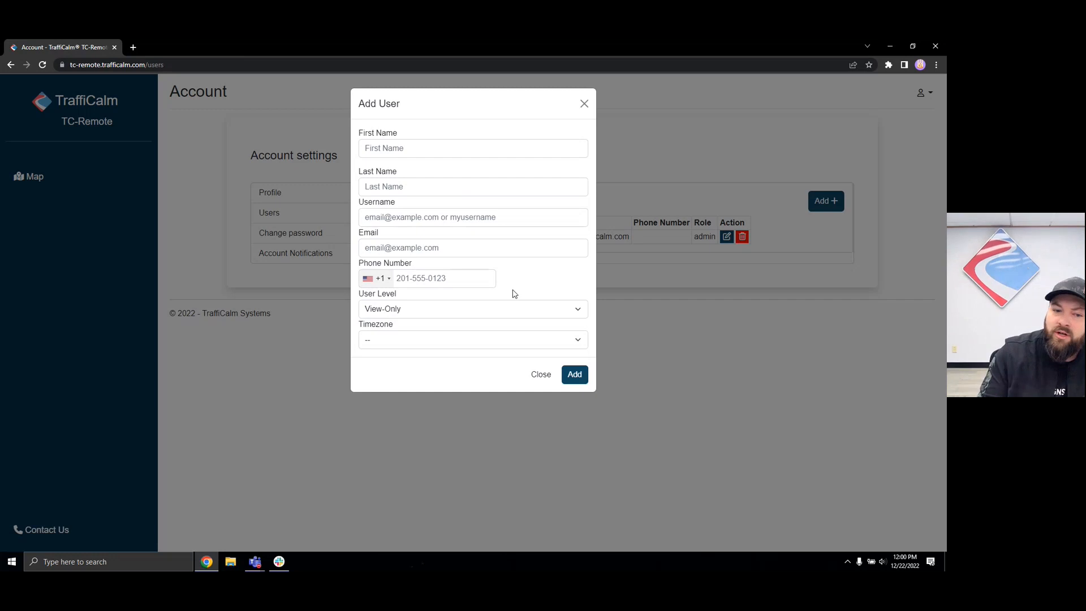
{"action": "left_click", "coordinate": [475, 314]}
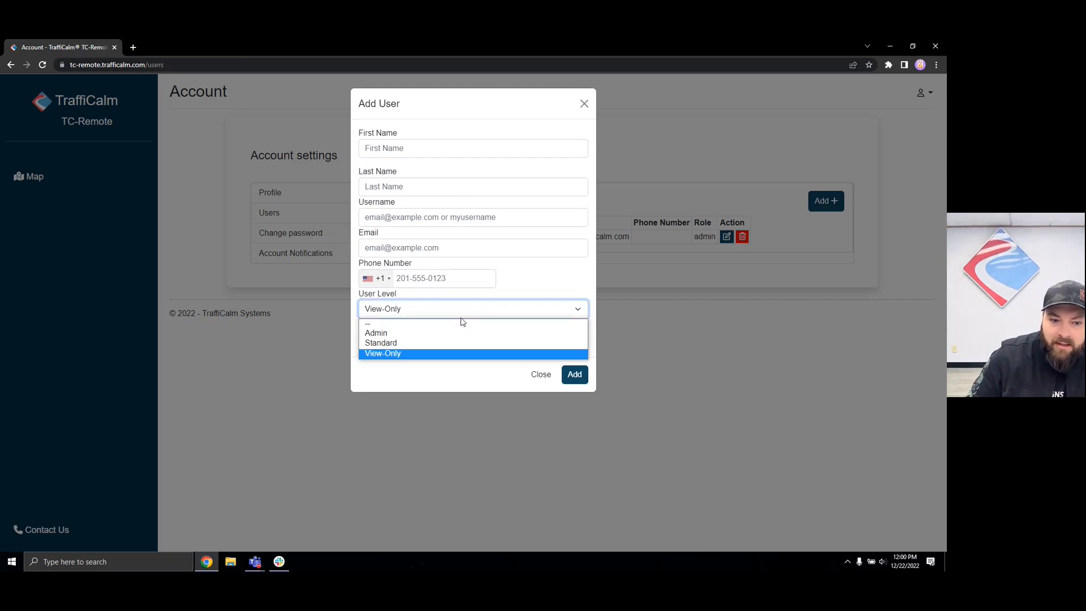
{"action": "left_click", "coordinate": [434, 324]}
{"action": "left_click", "coordinate": [451, 312]}
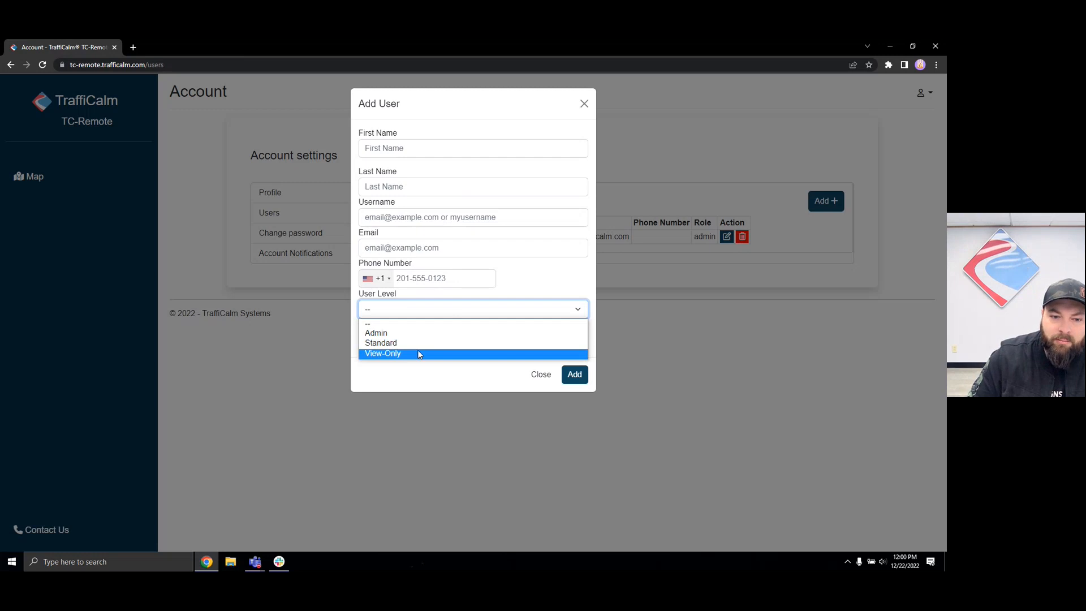
{"action": "left_click", "coordinate": [526, 295]}
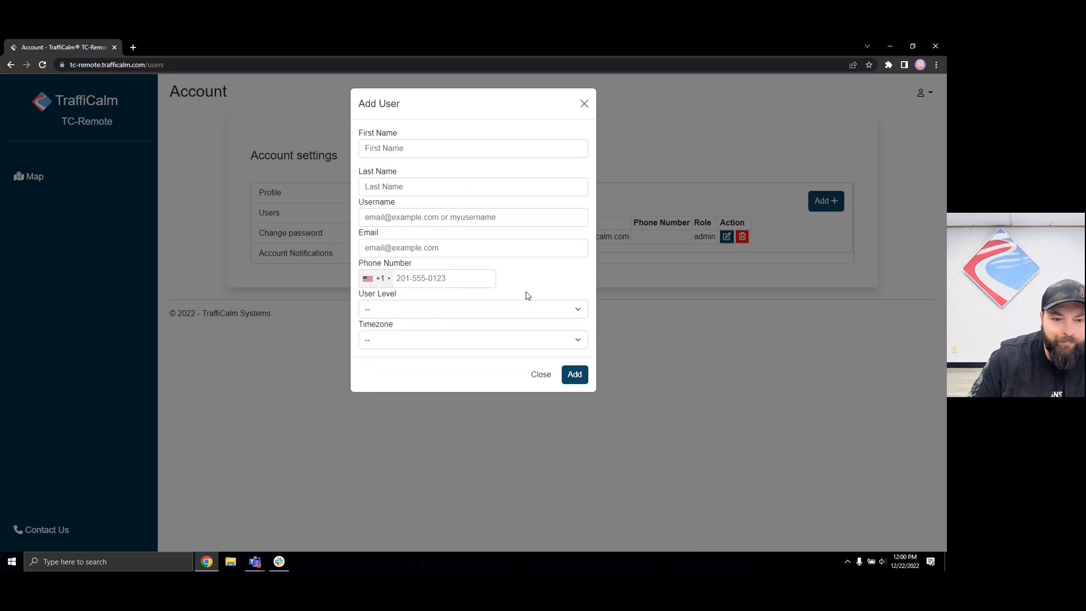
{"action": "left_click", "coordinate": [422, 347]}
{"action": "left_click", "coordinate": [420, 345]}
{"action": "left_click", "coordinate": [442, 326]}
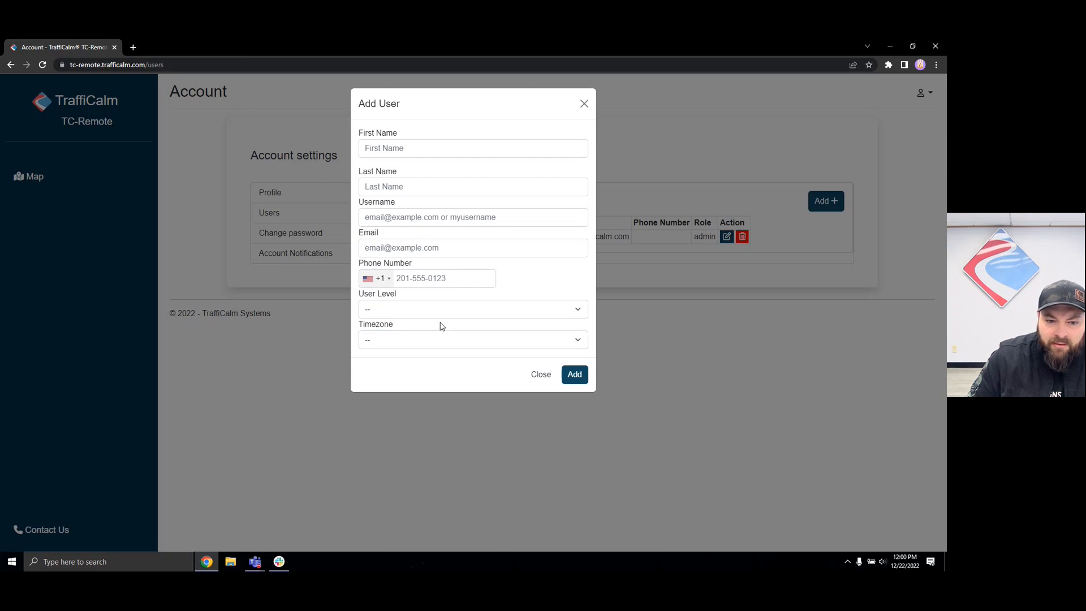
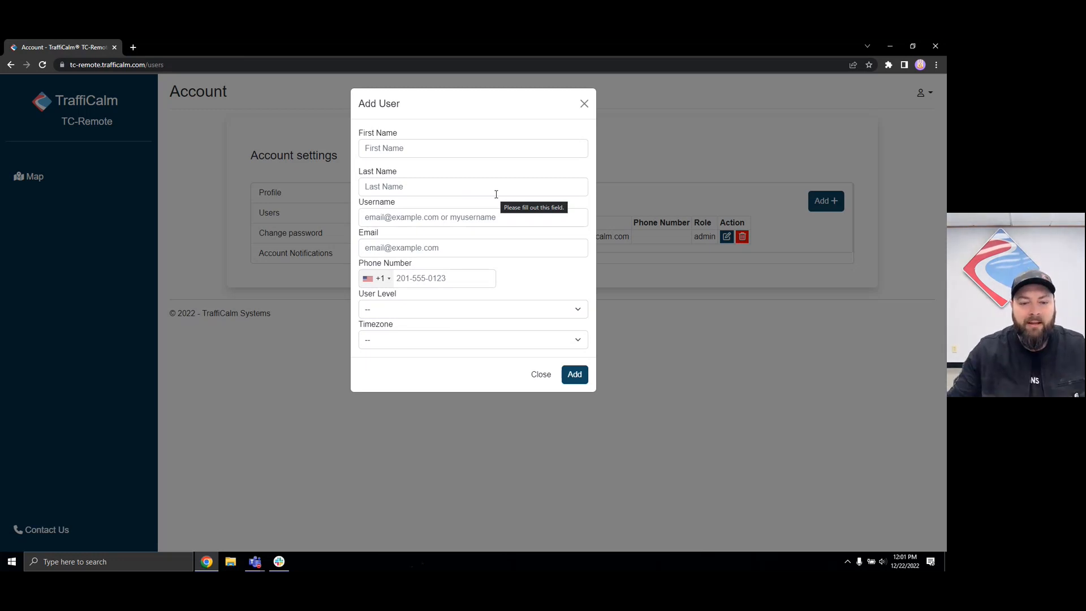
Check the Timezone options for the new user and close the Add User form without adding anyone
{"action": "left_click", "coordinate": [442, 347]}
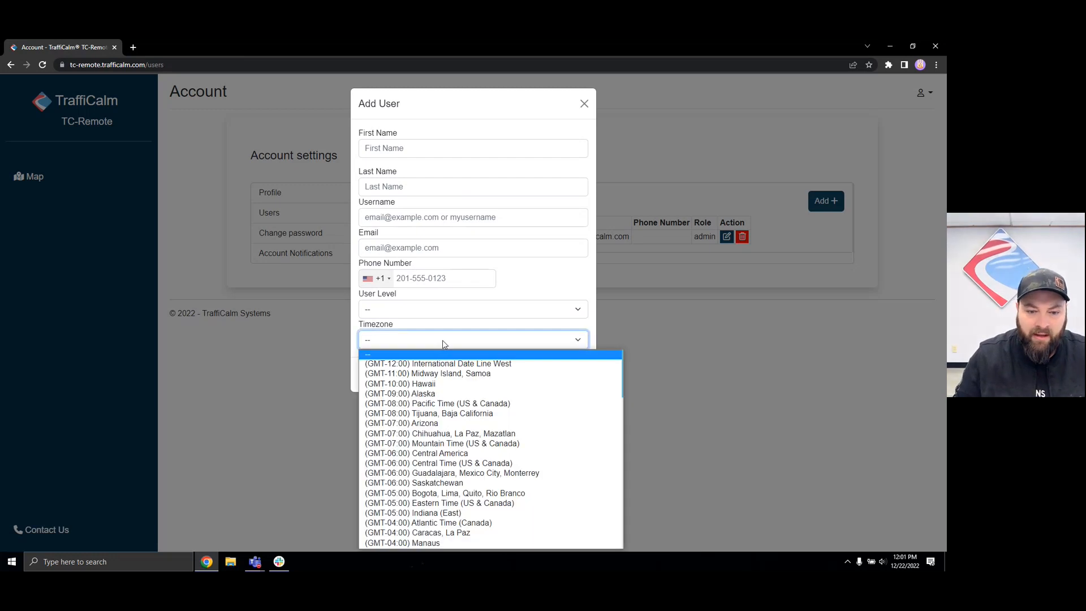
{"action": "left_click", "coordinate": [463, 326]}
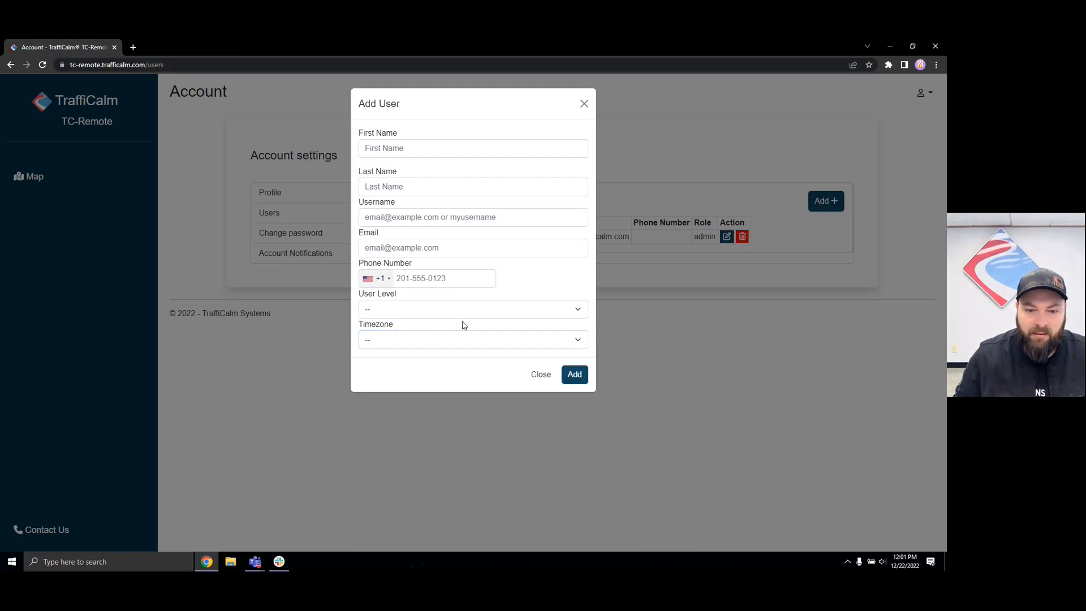
{"action": "left_click", "coordinate": [541, 375]}
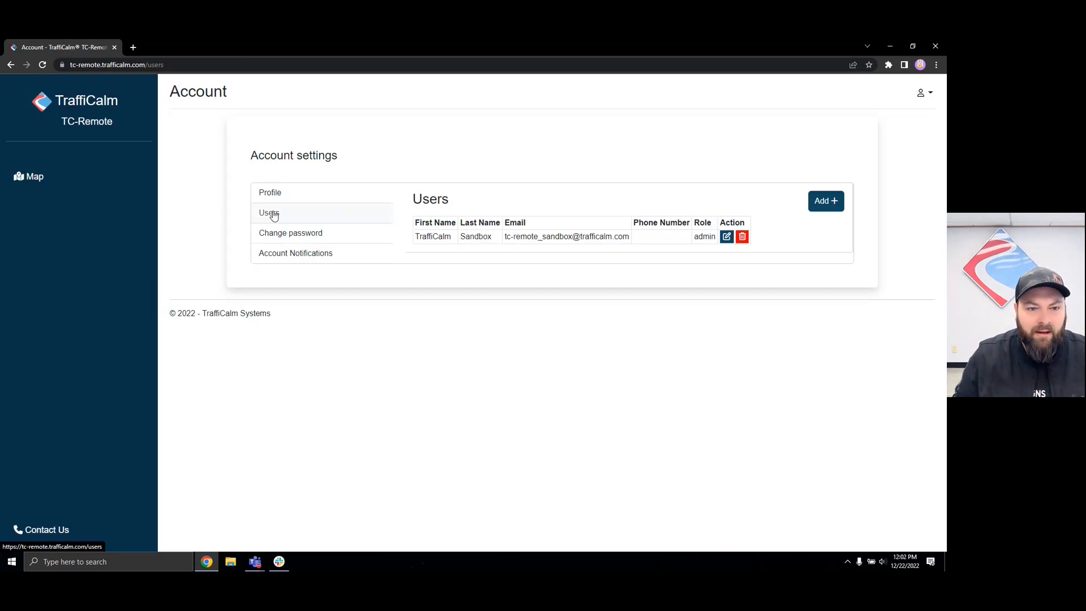
Open the Change Password settings and examine the current, new and confirm password fields
{"action": "left_click", "coordinate": [281, 239]}
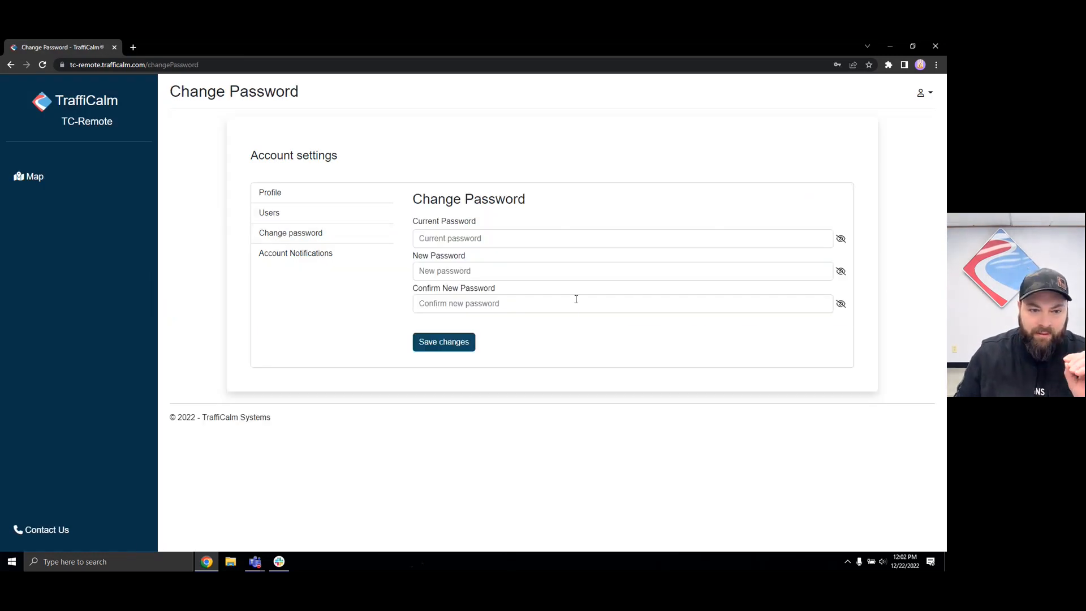
{"action": "left_click", "coordinate": [456, 238]}
{"action": "left_click", "coordinate": [525, 219]}
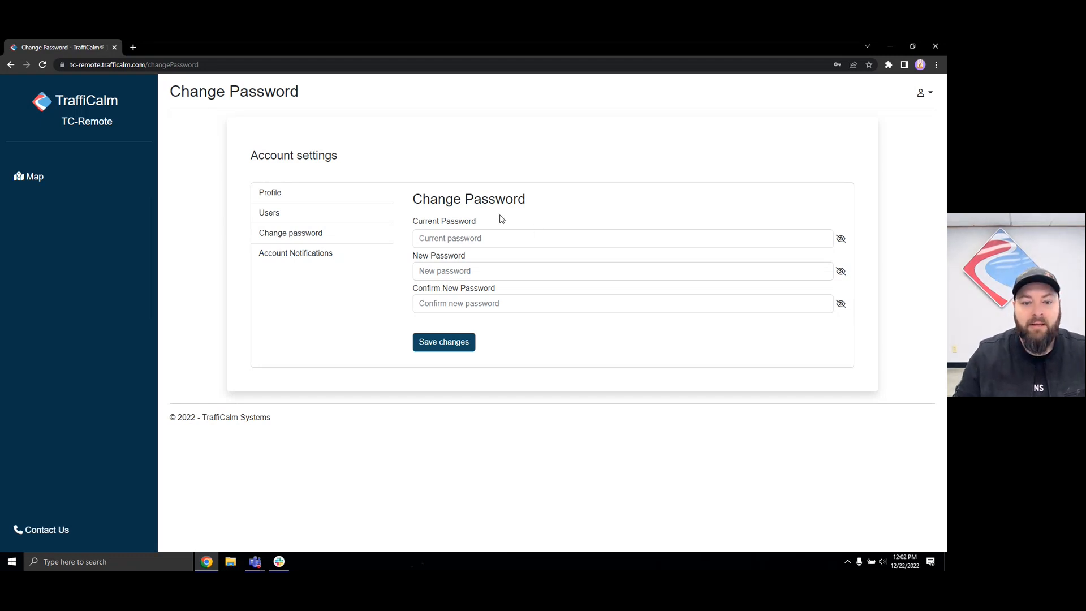
Go through the current, new and confirm password fields one by one without entering a password
{"action": "left_click", "coordinate": [489, 244]}
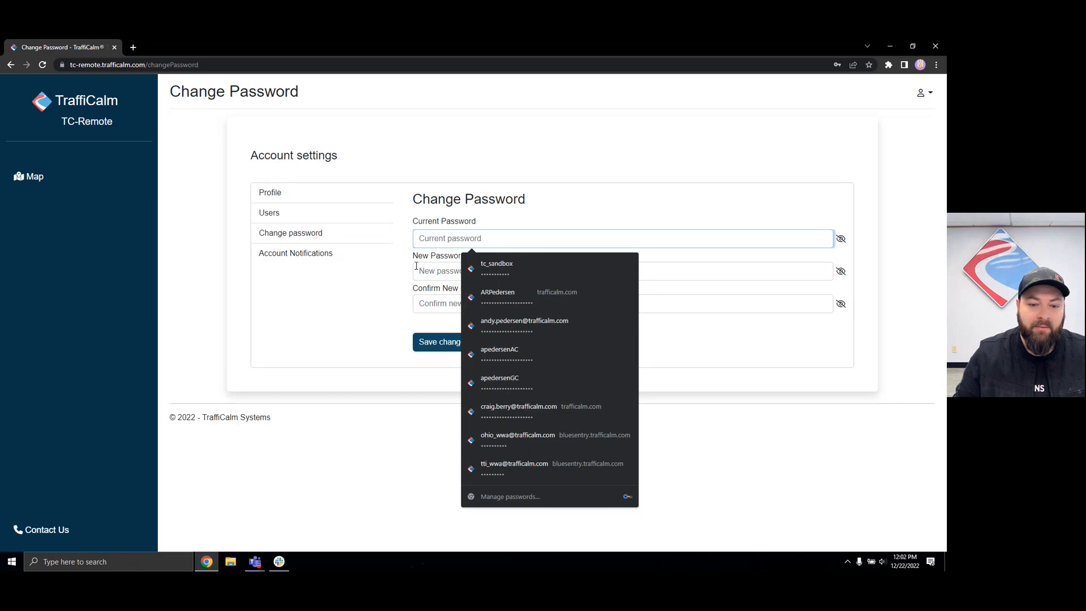
{"action": "left_click", "coordinate": [413, 272]}
{"action": "left_click", "coordinate": [414, 309]}
{"action": "left_click", "coordinate": [490, 220]}
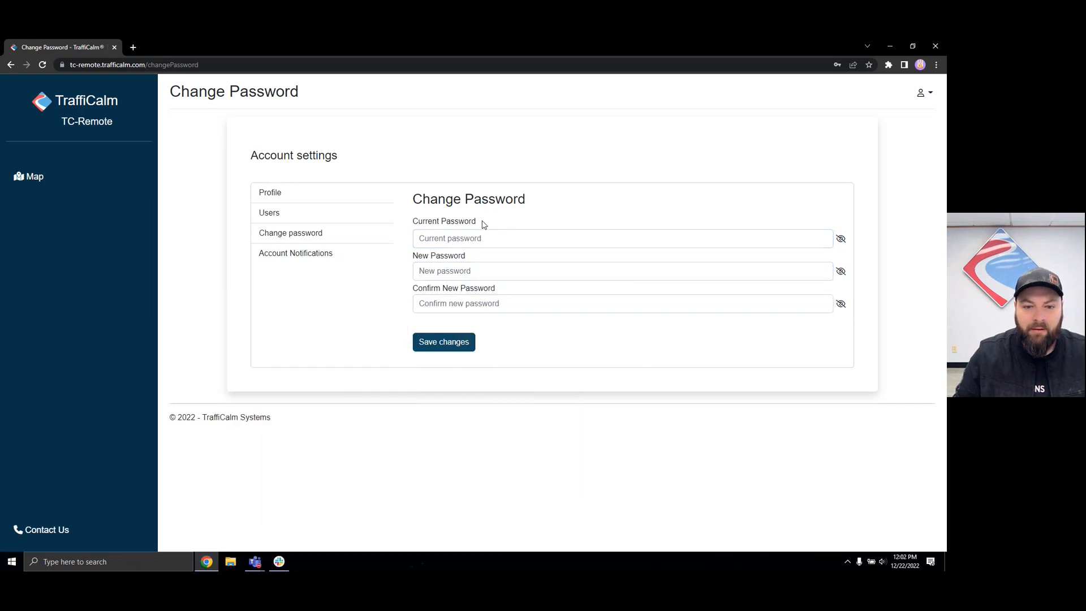
{"action": "left_click", "coordinate": [525, 239]}
{"action": "left_click", "coordinate": [426, 172]}
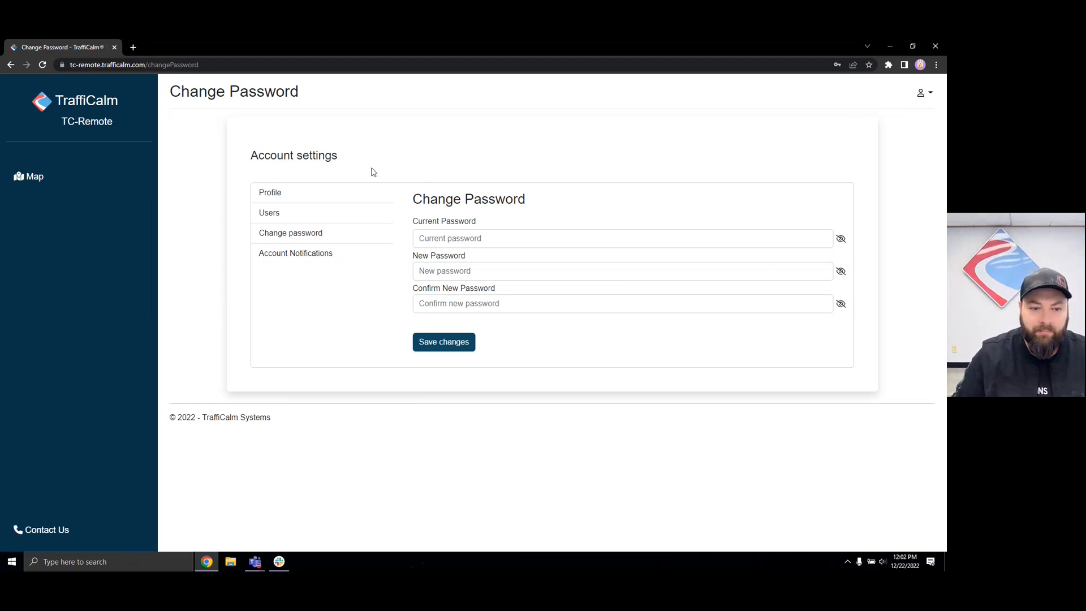
Open Account Notifications and examine the System Offline and Tip Over notification options and the text-message opt-in note
{"action": "left_click", "coordinate": [319, 253]}
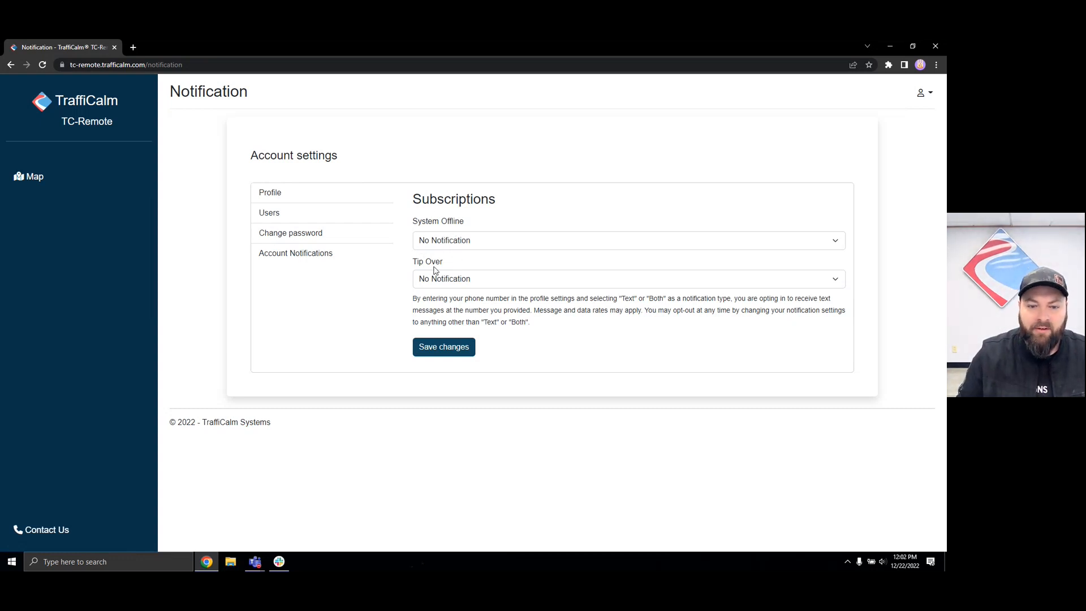
{"action": "left_click_drag", "start_coordinate": [441, 263], "coordinate": [404, 266]}
{"action": "left_click", "coordinate": [438, 240]}
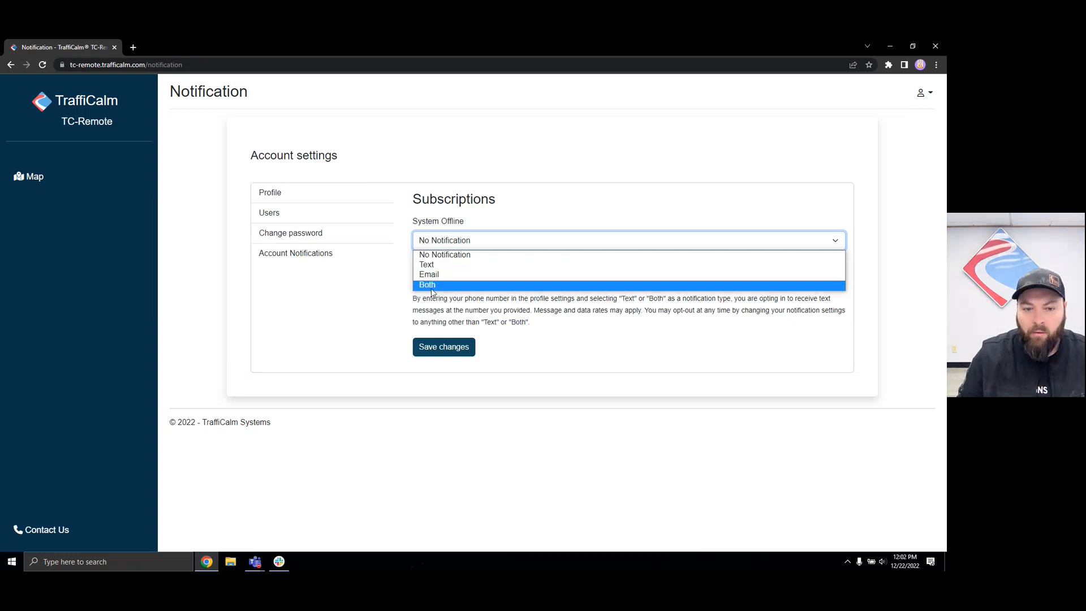
{"action": "left_click", "coordinate": [390, 299]}
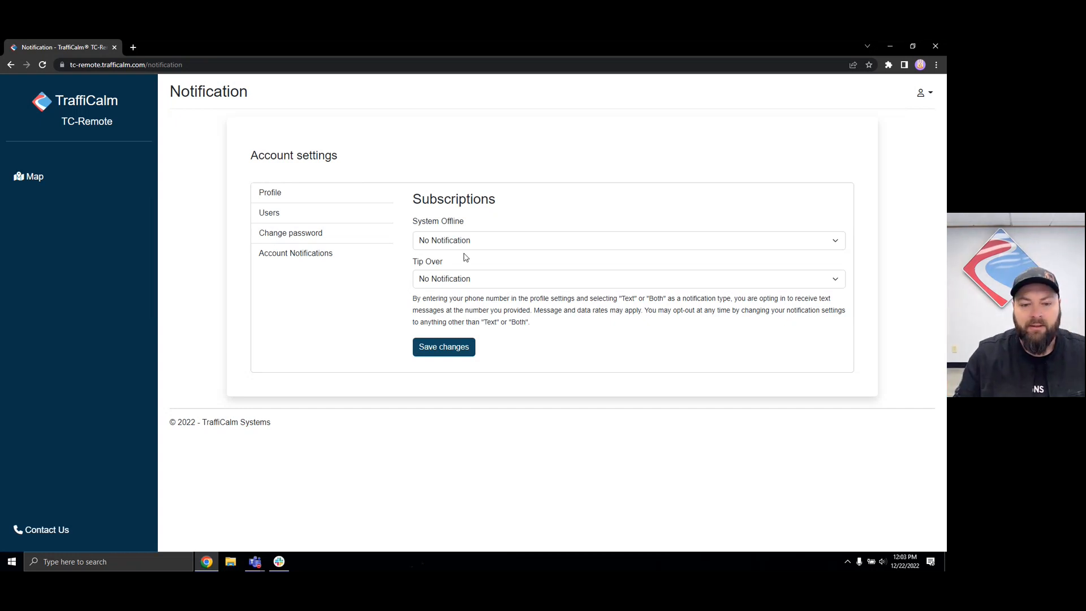
{"action": "left_click", "coordinate": [464, 279]}
{"action": "left_click", "coordinate": [406, 298]}
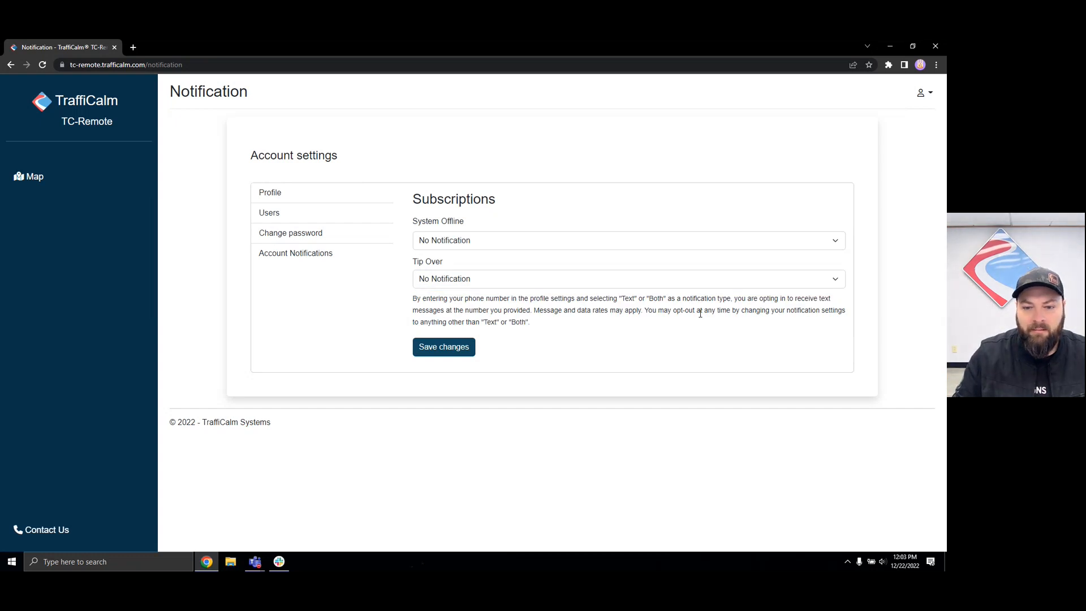
{"action": "left_click_drag", "start_coordinate": [699, 310], "coordinate": [534, 310]}
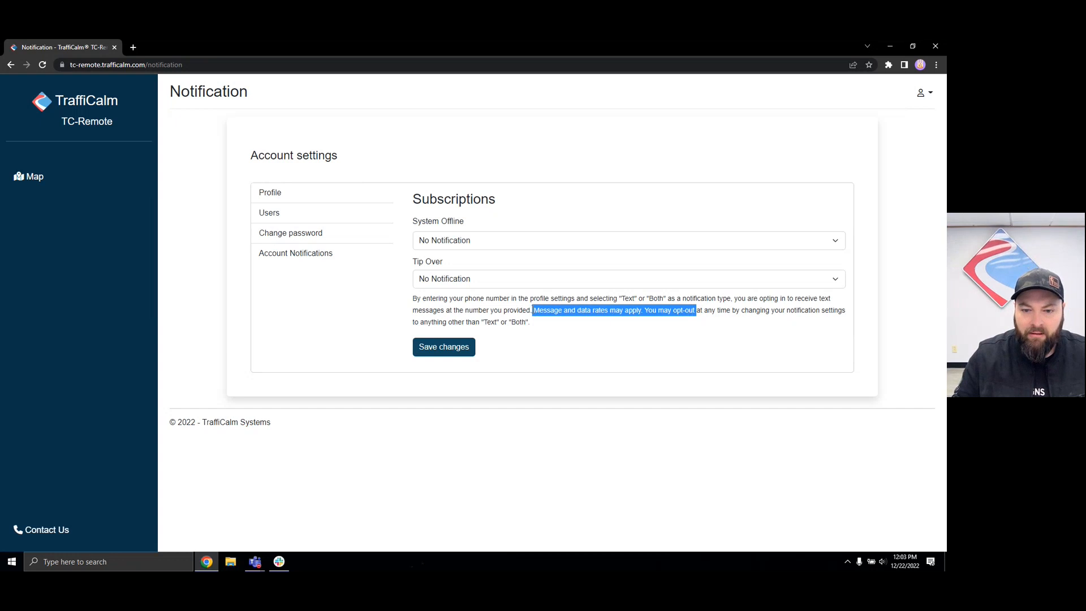
{"action": "left_click", "coordinate": [537, 310]}
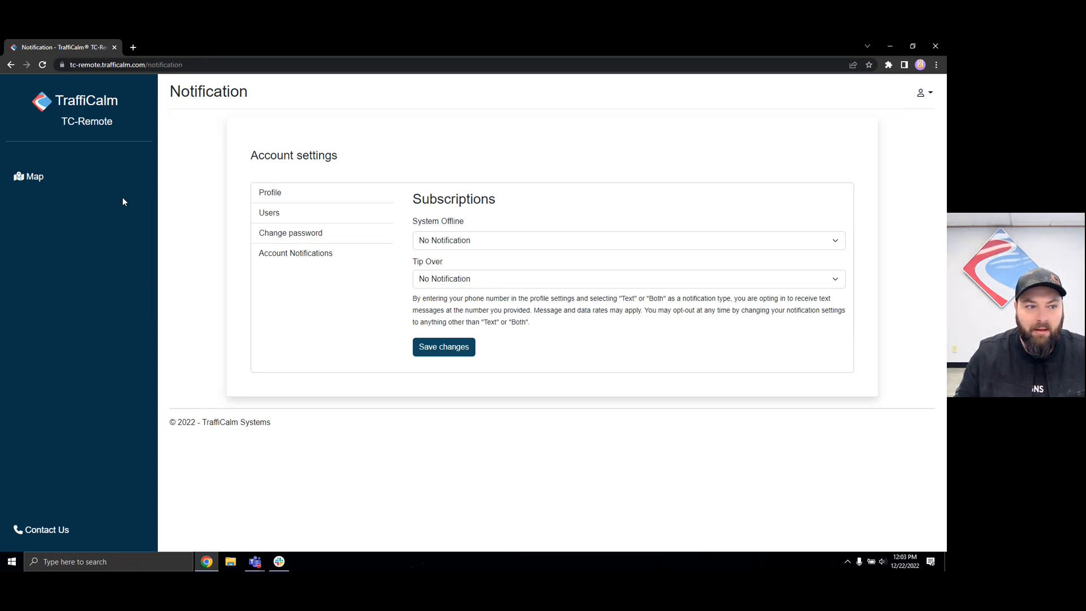
Leave the account settings for the map and open the Contact Us page to view the sales and support details
{"action": "left_click", "coordinate": [28, 177]}
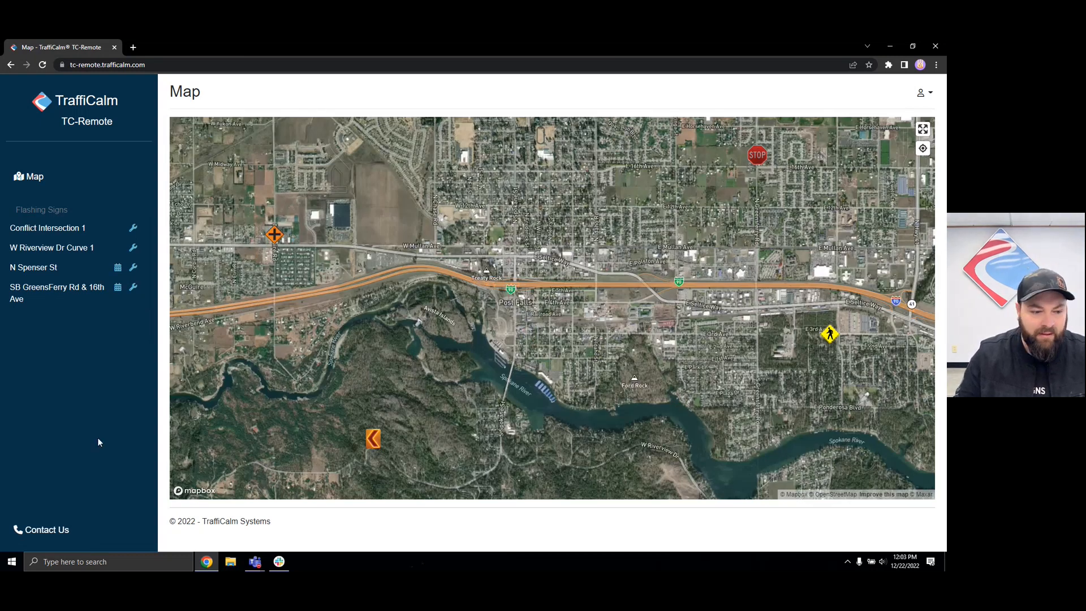
{"action": "left_click", "coordinate": [35, 529]}
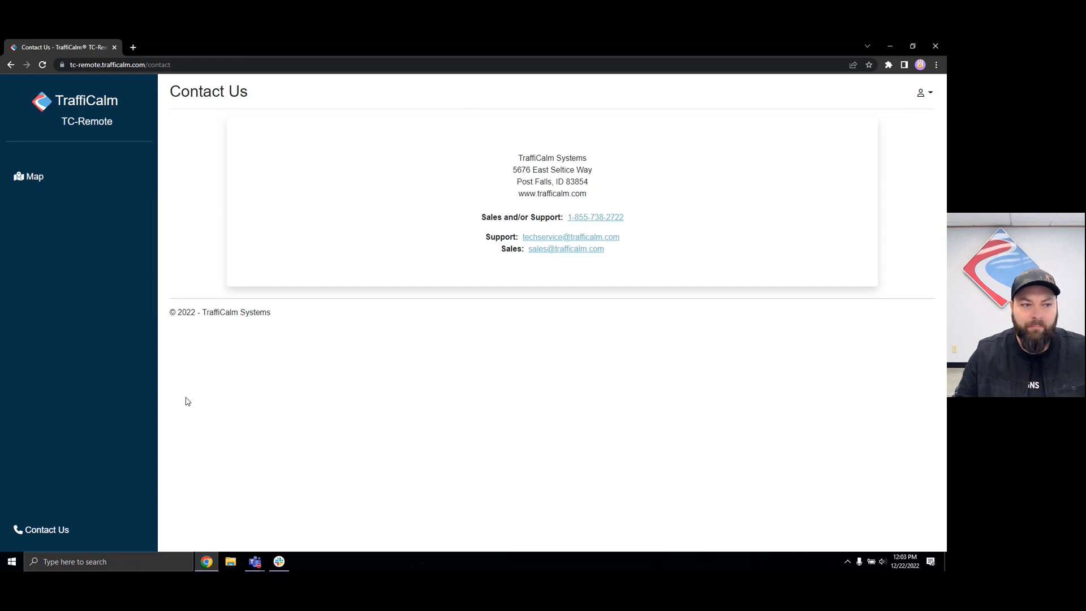
Return to the map and look over the flashing sign locations around Post Falls
{"action": "left_click", "coordinate": [48, 180]}
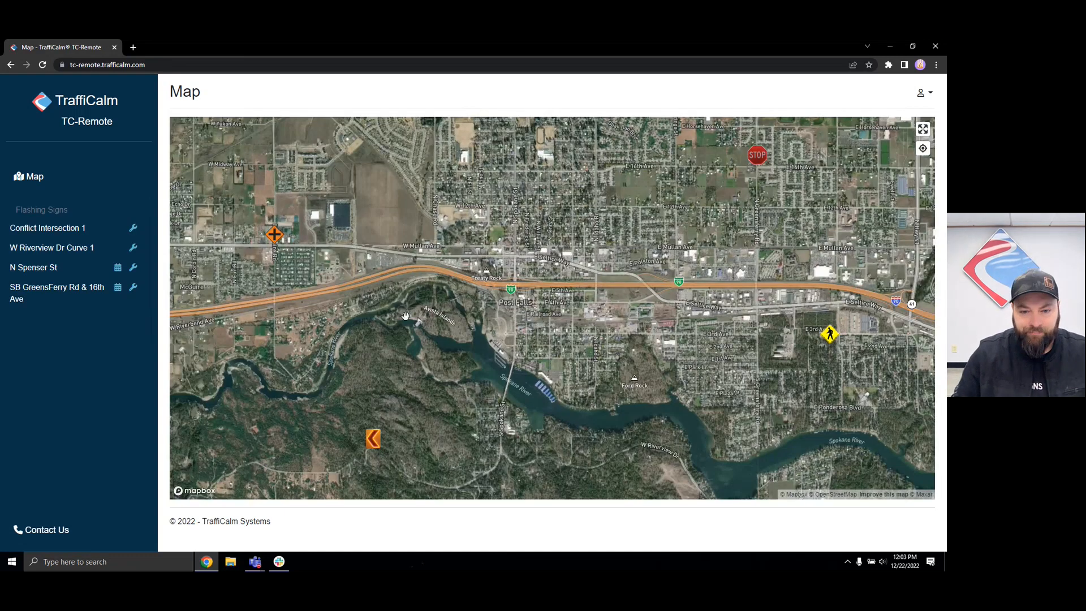
{"action": "scroll", "coordinate": [385, 313], "scroll_direction": "down", "scroll_amount": 3}
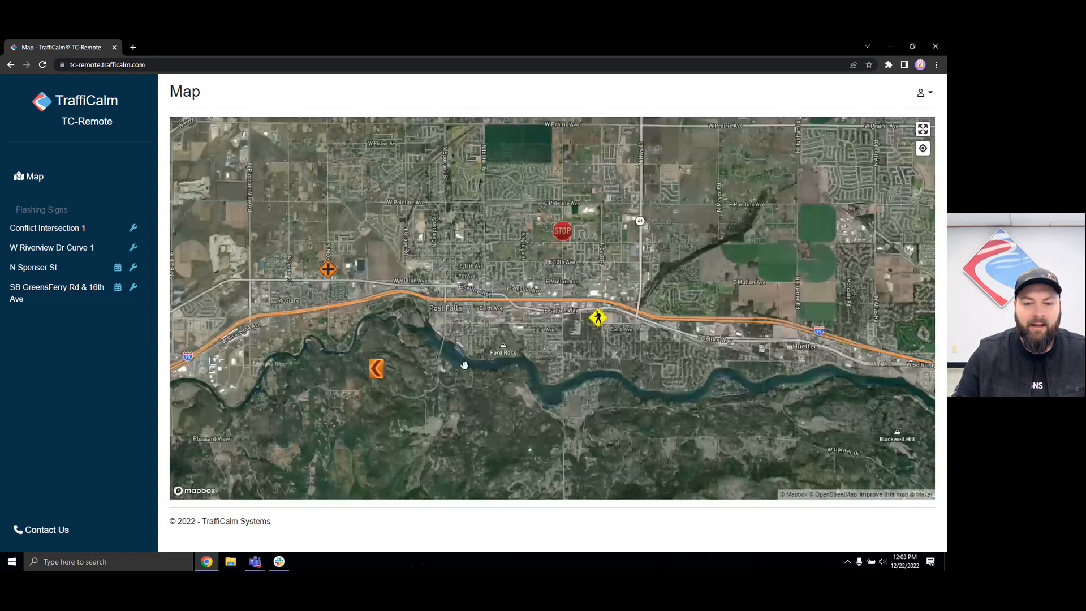
{"action": "scroll", "coordinate": [385, 313], "scroll_direction": "up", "scroll_amount": 2}
{"action": "left_click_drag", "start_coordinate": [385, 313], "coordinate": [479, 327]}
{"action": "scroll", "coordinate": [479, 327], "scroll_direction": "up", "scroll_amount": 1}
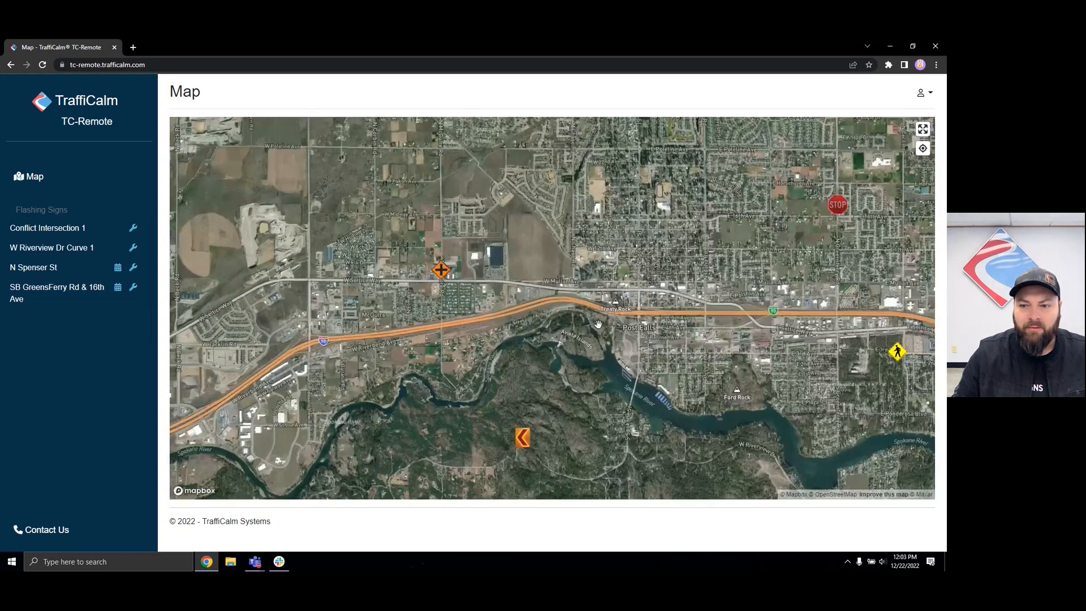
{"action": "left_click_drag", "start_coordinate": [647, 323], "coordinate": [492, 303]}
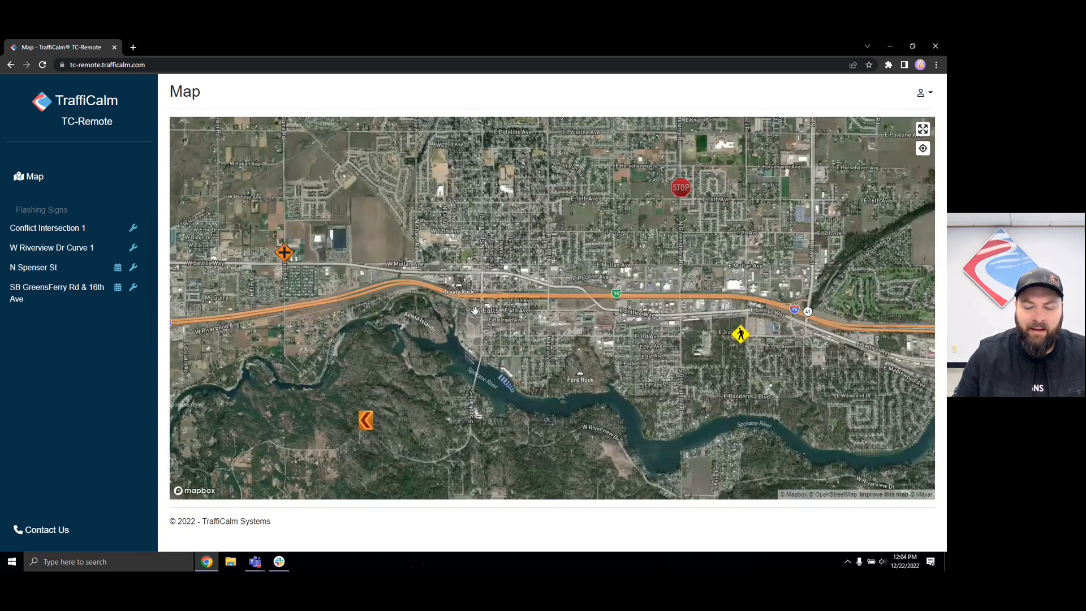